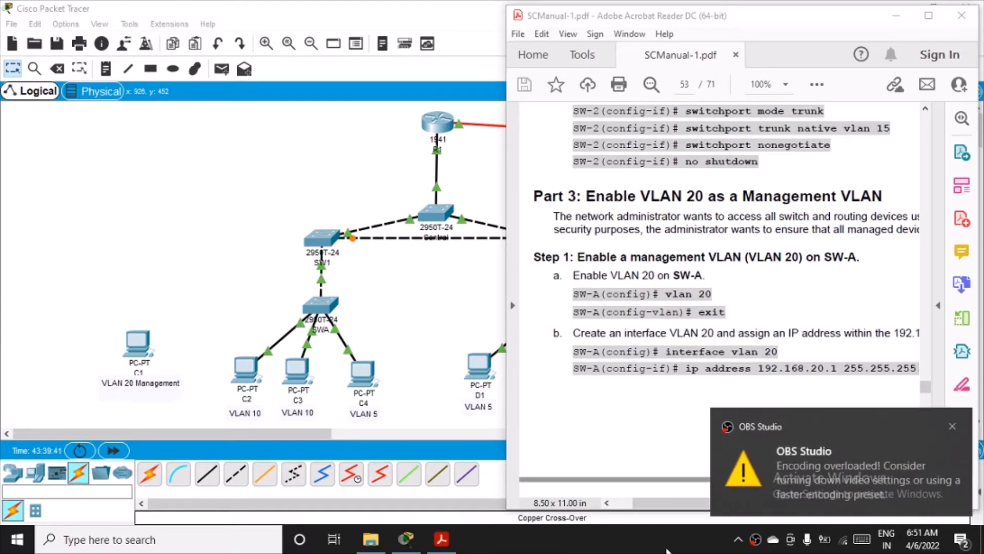
Step: Review the manual's Part 3 instructions for enabling VLAN 20 as the management VLAN on SW-A
left_click(952, 428)
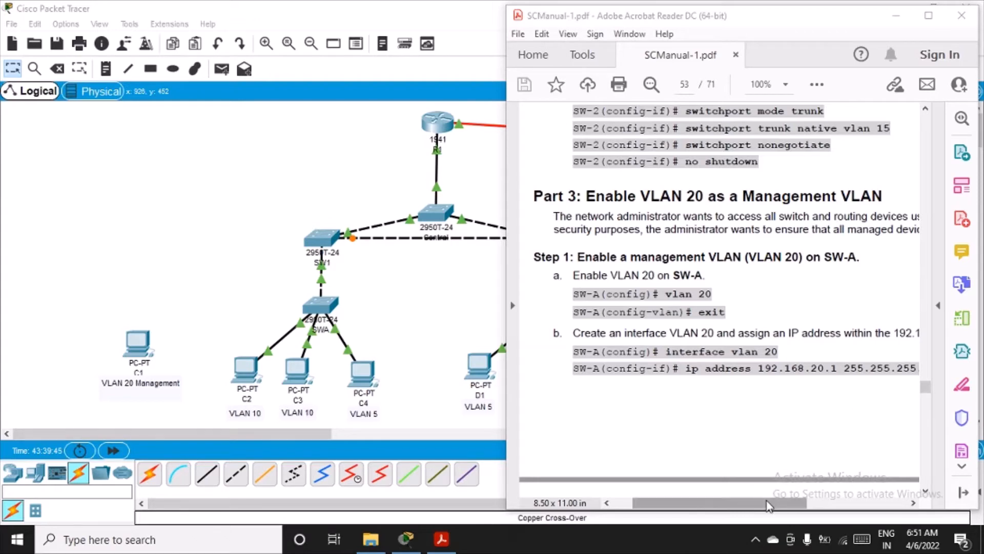
left_click(677, 503)
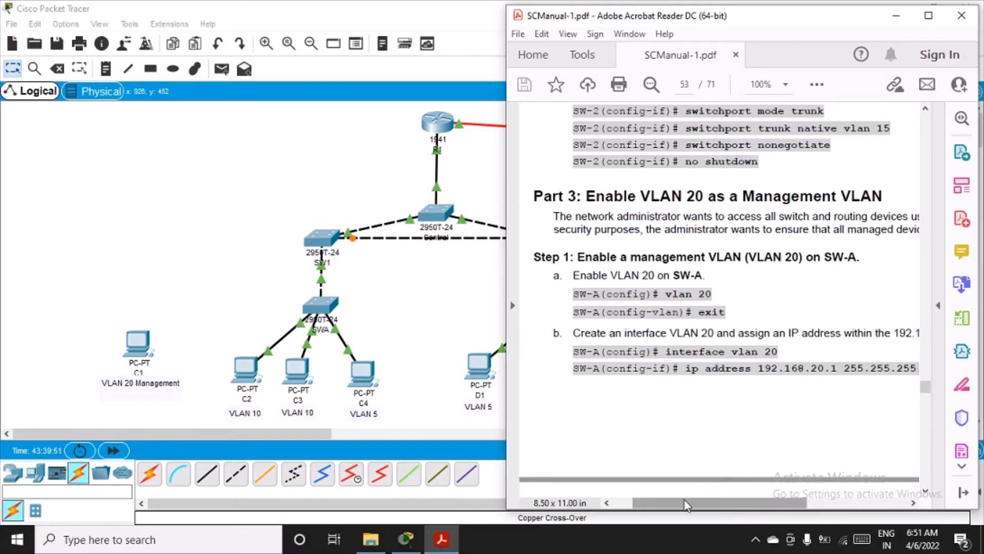
mouse_move(687, 505)
left_mouse_down()
mouse_move(747, 501)
mouse_move(706, 504)
left_mouse_up()
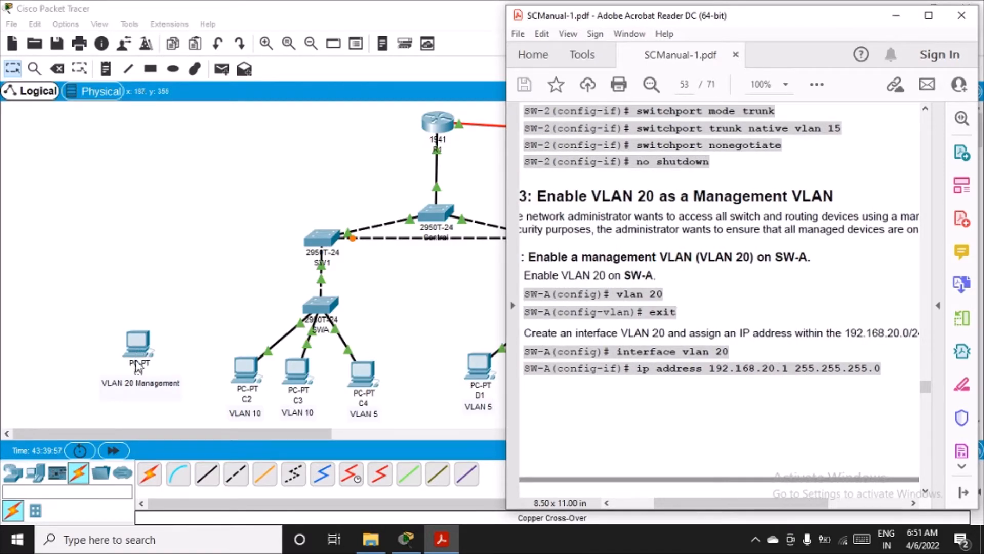
left_click_drag(681, 506, 714, 507)
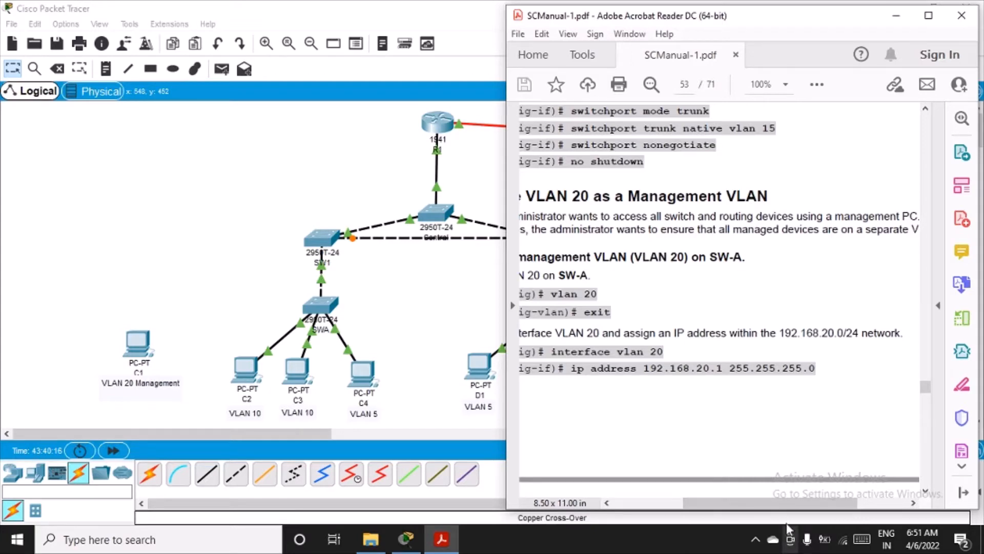
left_click_drag(767, 508, 726, 509)
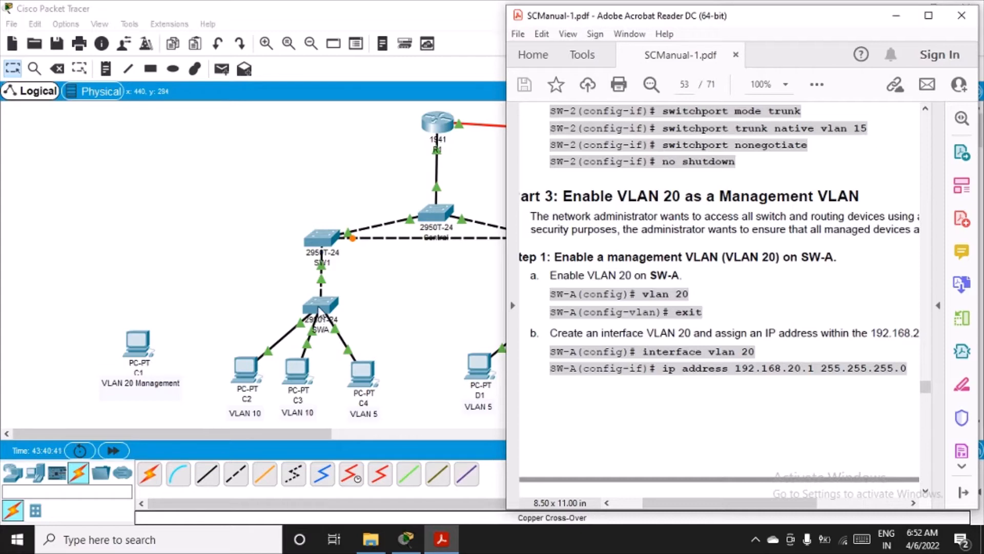
Step: Open the command line of switch SWA, authenticate with the console and enable passwords, and enter global configuration mode
left_click(317, 309)
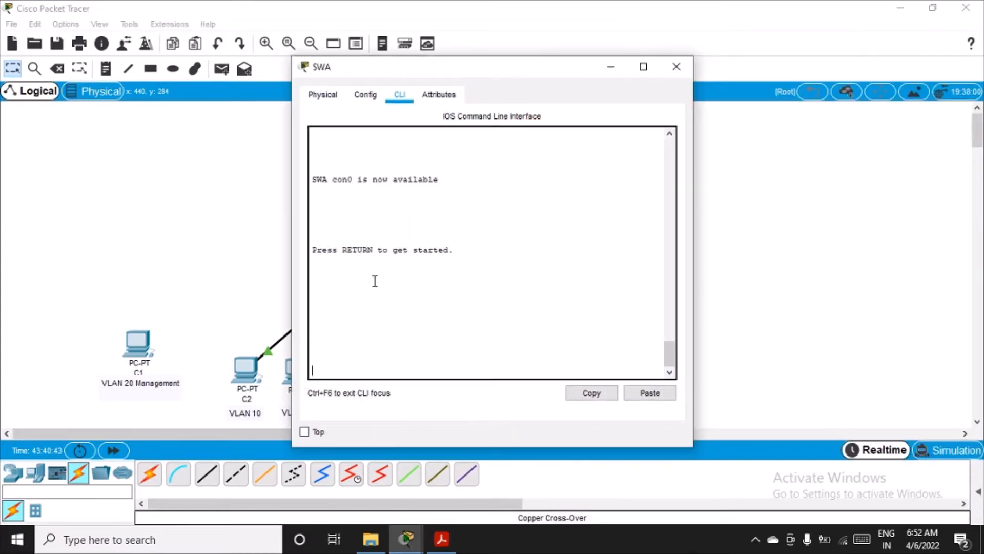
key("Return")
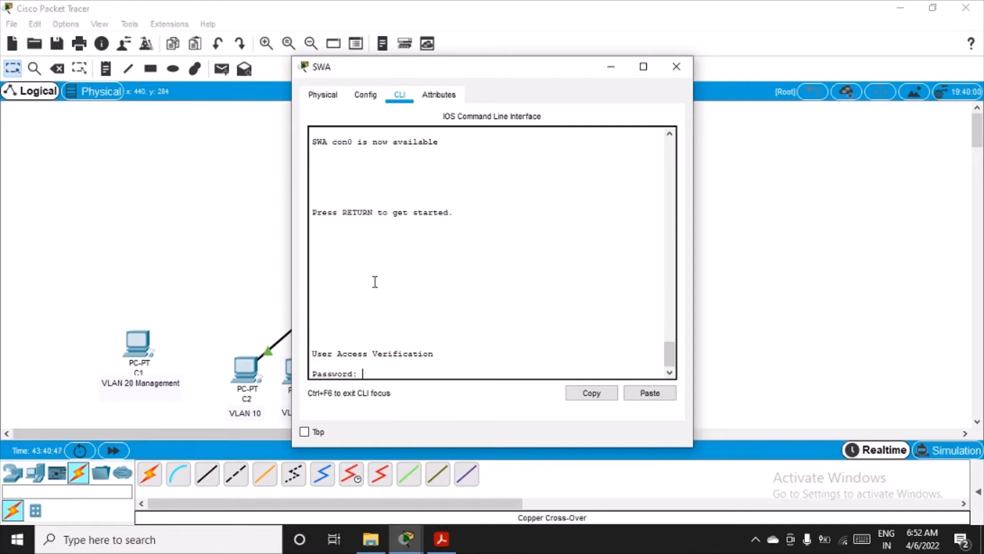
key("Return")
type("e")
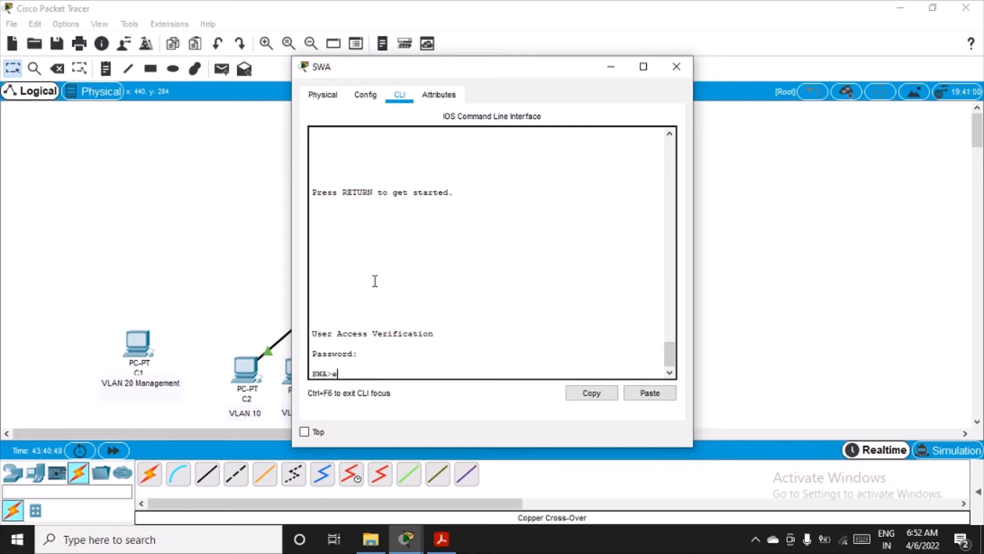
type("n")
key("Return")
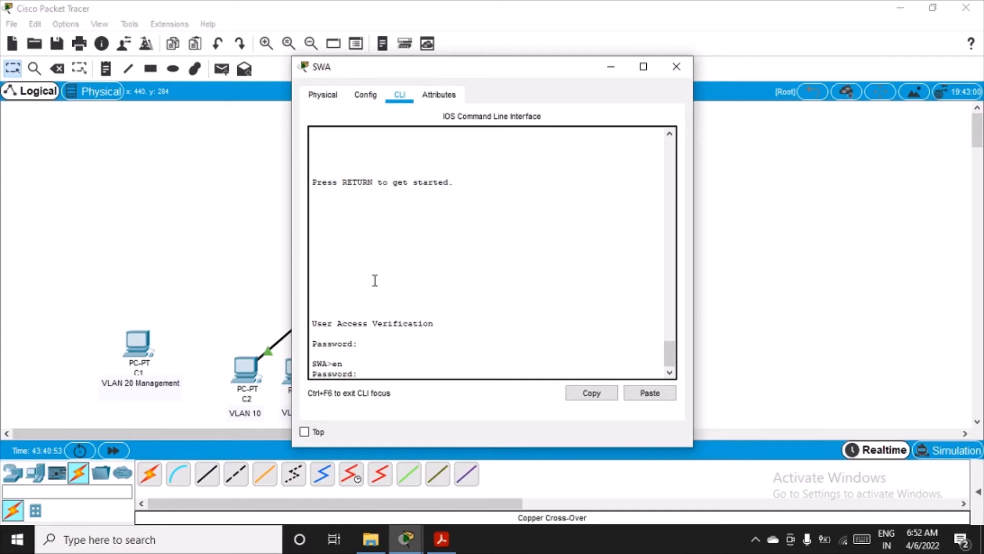
key("Return")
type("c")
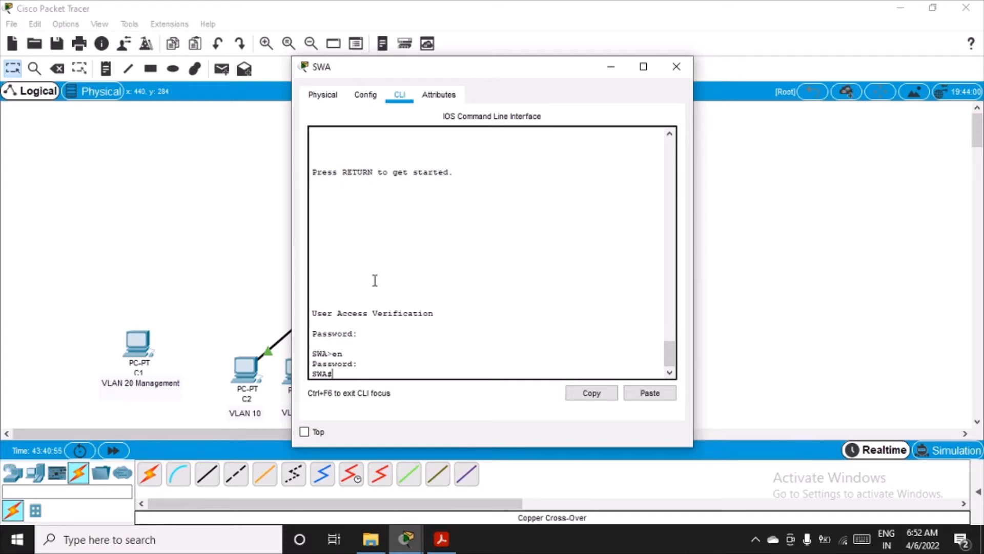
type("onf t")
key("Return")
Step: Create VLAN 20 on SWA and return to global configuration mode
type("vlan")
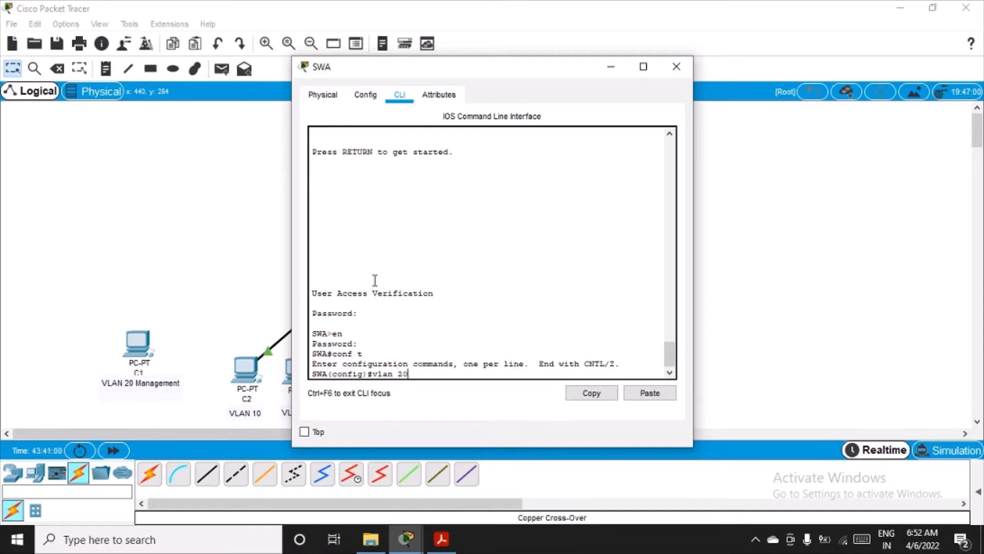
type(" 20")
key("Return")
type("e")
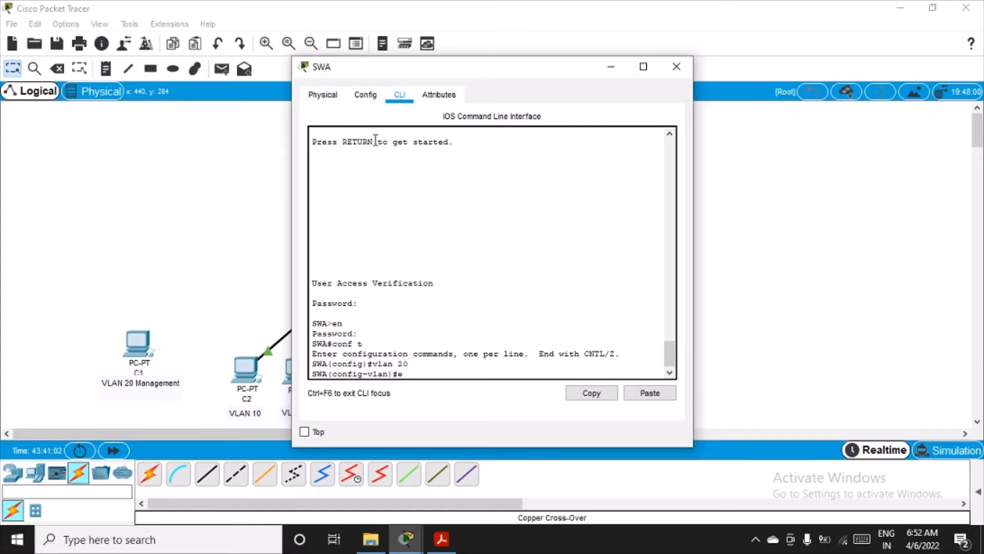
type("xit")
key("Return")
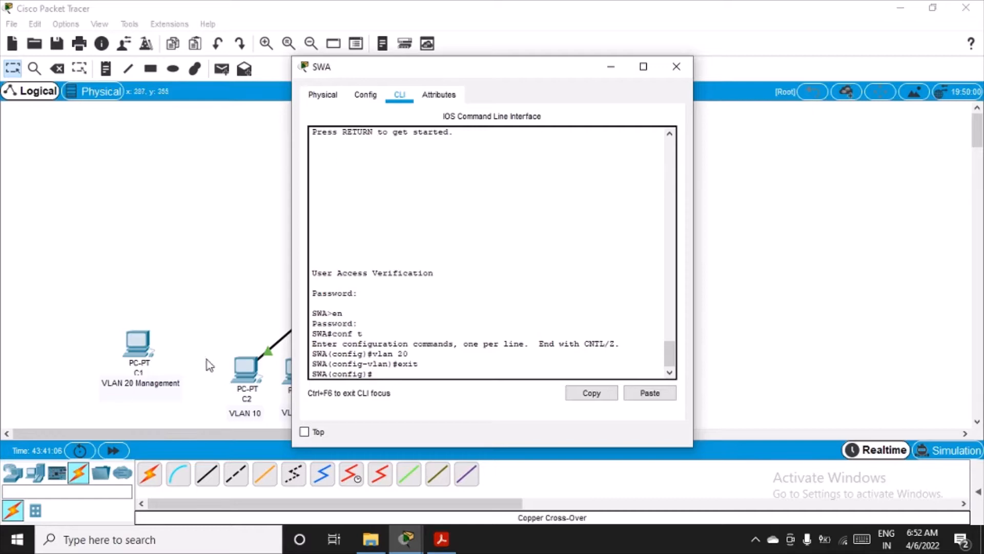
Step: Check the manual's addressing for SW-A and create the VLAN 20 interface on SWA
left_click(442, 541)
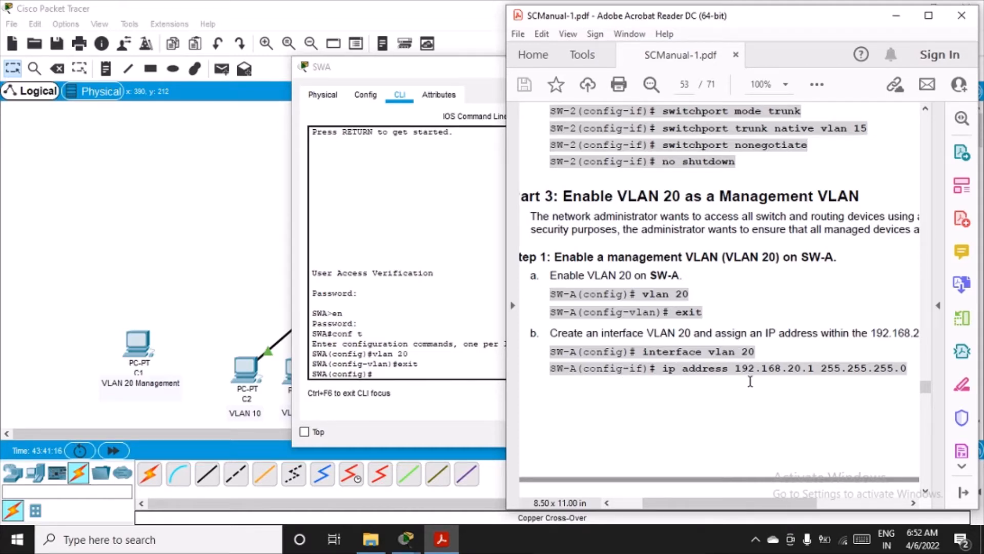
left_click(897, 15)
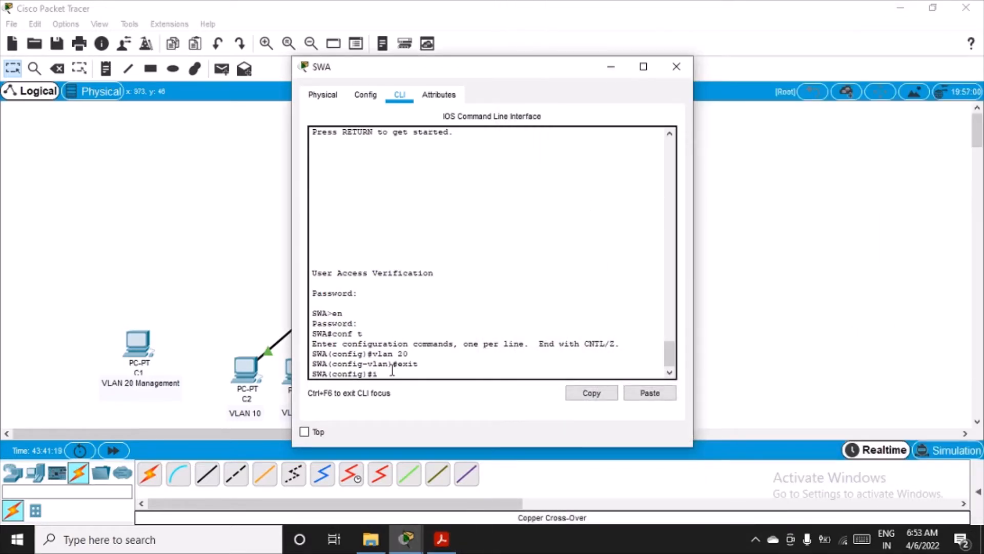
type("nt vlan 20")
key("Return")
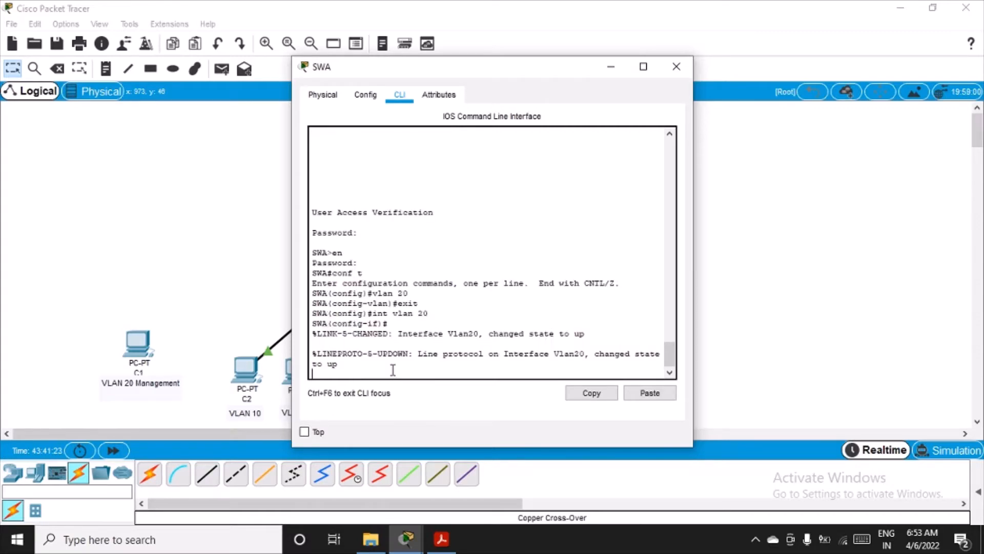
key("Return")
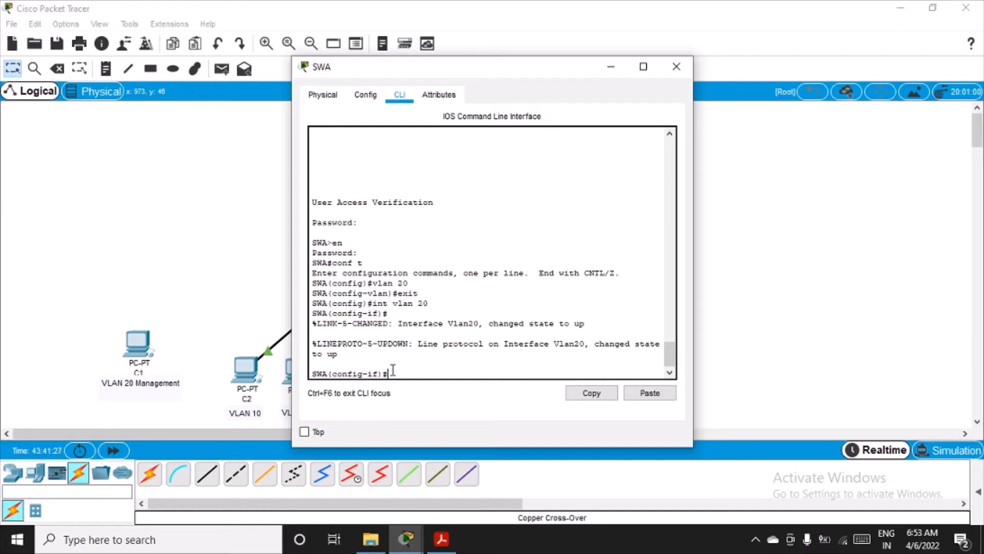
Step: Assign IP address 192.168.20.1 with mask 255.255.255.0 to SWA's VLAN 20 interface, exit interface configuration and close the SWA window
type("ip address 192.168.20.1 25")
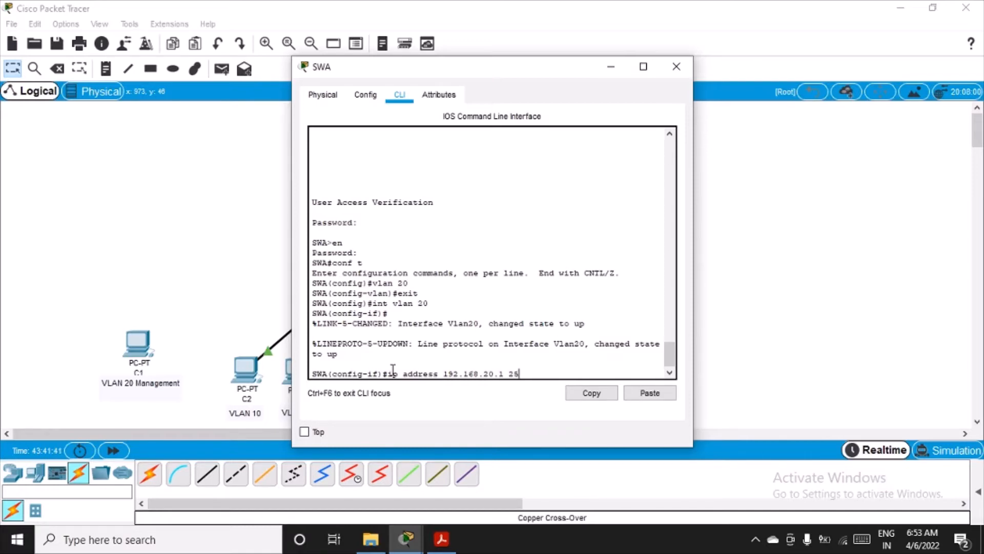
type("5.255.255.0")
key("Return")
type("ex")
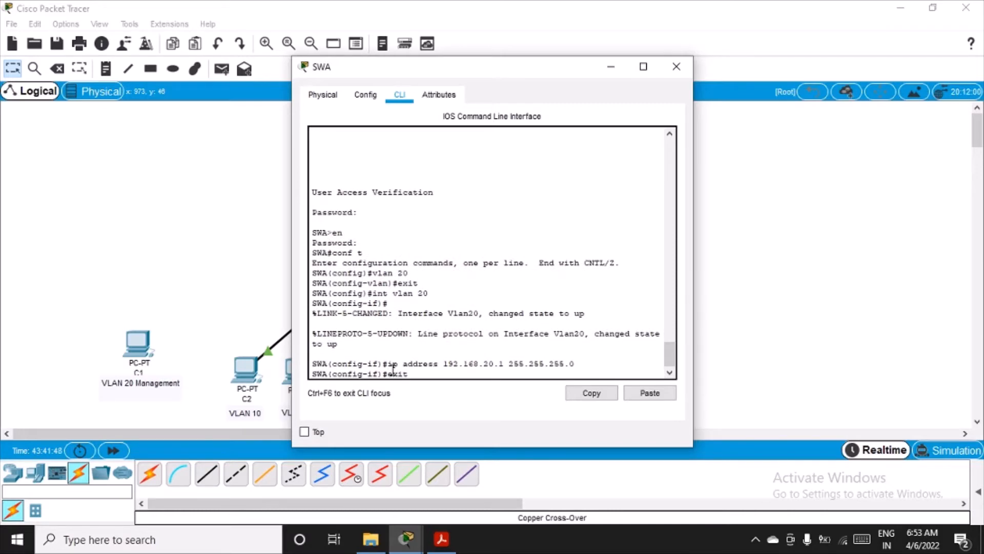
type("it")
key("Return")
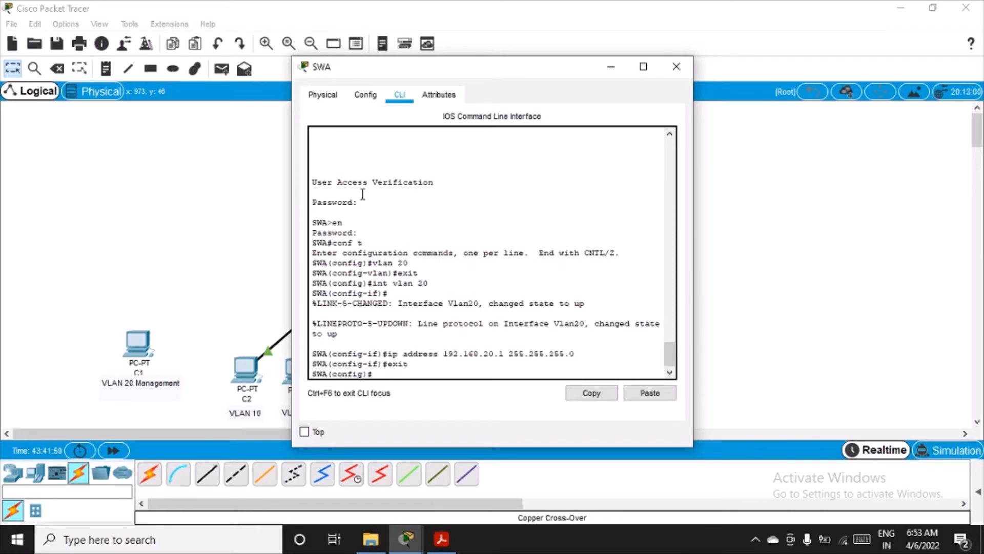
left_click_drag(487, 69, 621, 96)
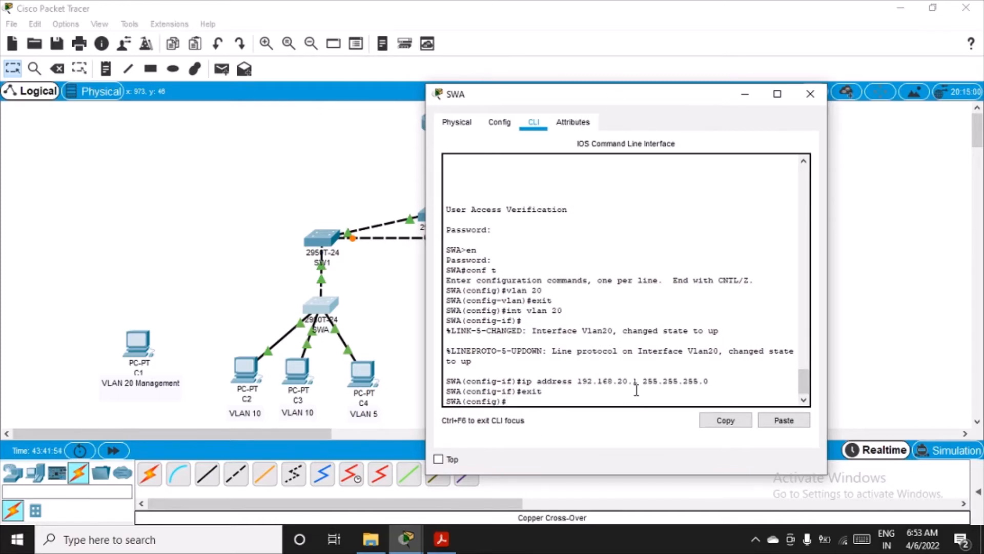
left_click(810, 93)
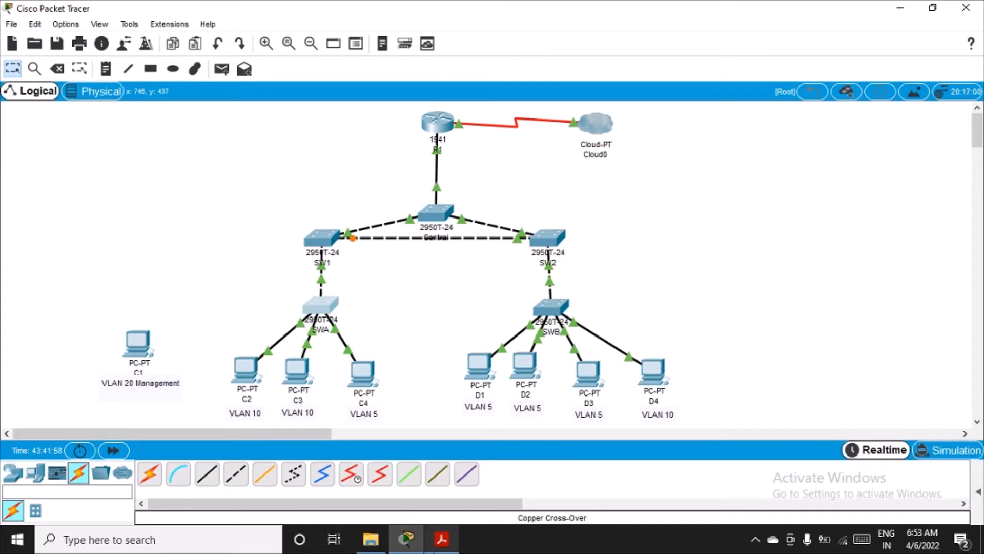
Step: Review the manual's Step 2 commands and IP addresses for VLAN 20 on SW-B, SW-1, SW-2 and Central
left_click(442, 539)
scroll(679, 353, "down", 10)
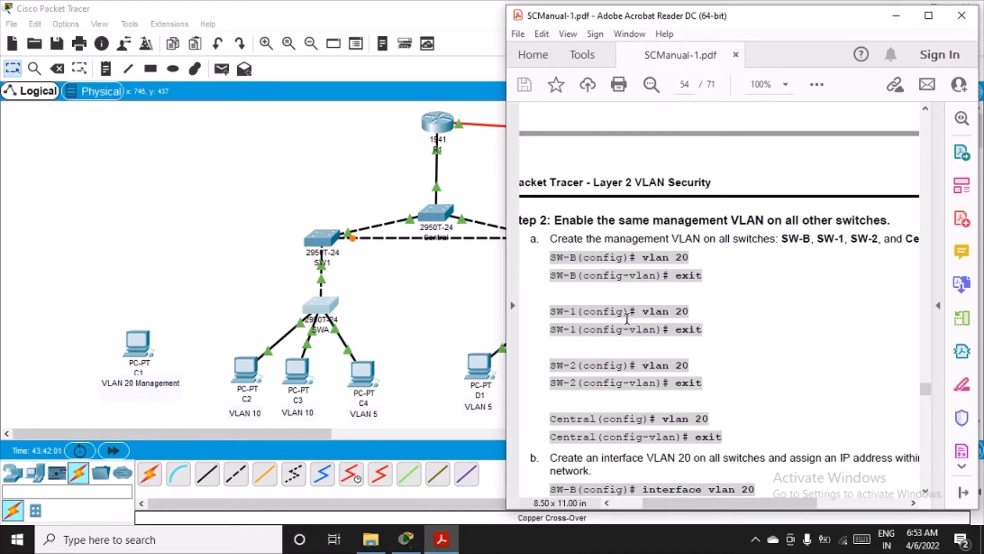
scroll(627, 318, "down", 2)
scroll(626, 318, "down", 2)
scroll(627, 318, "down", 4)
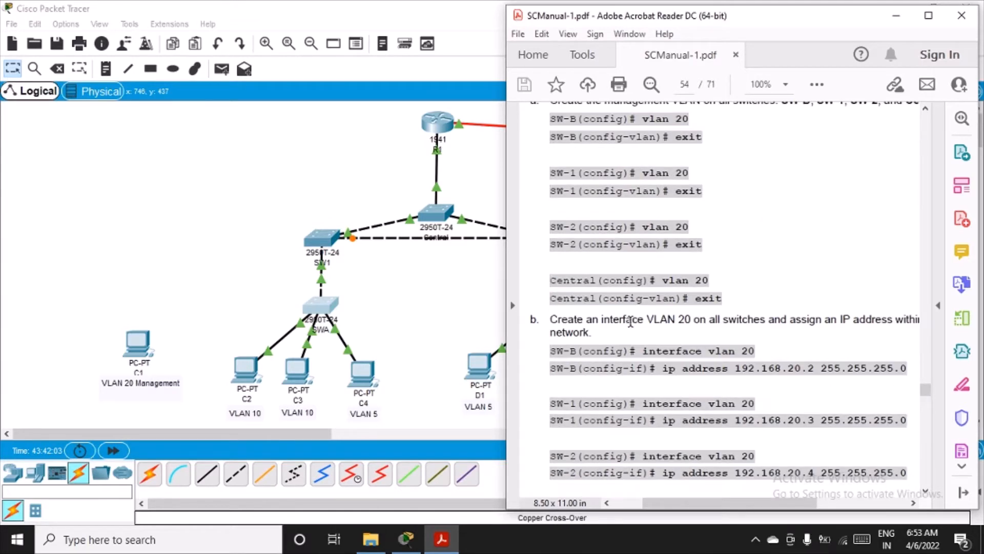
scroll(712, 340, "down", 2)
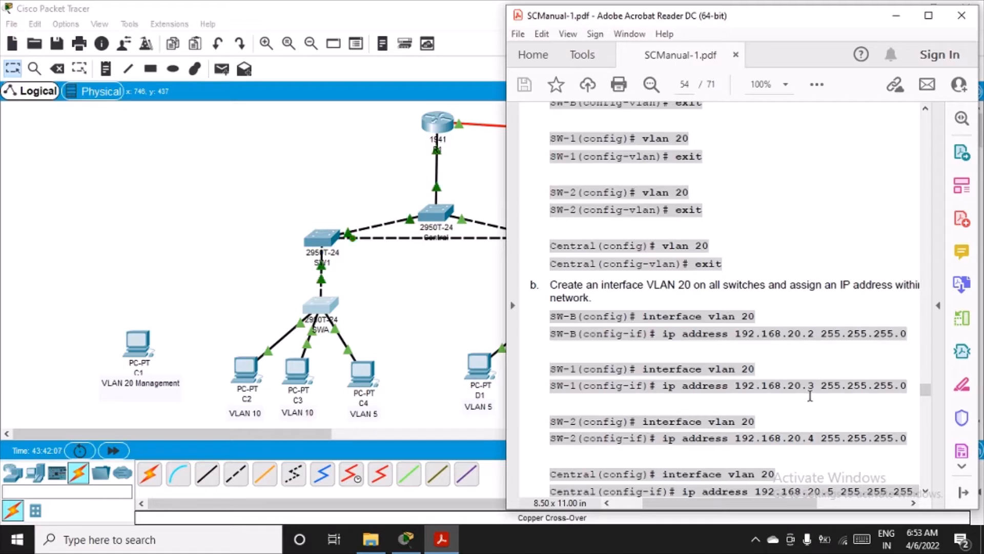
scroll(810, 395, "down", 2)
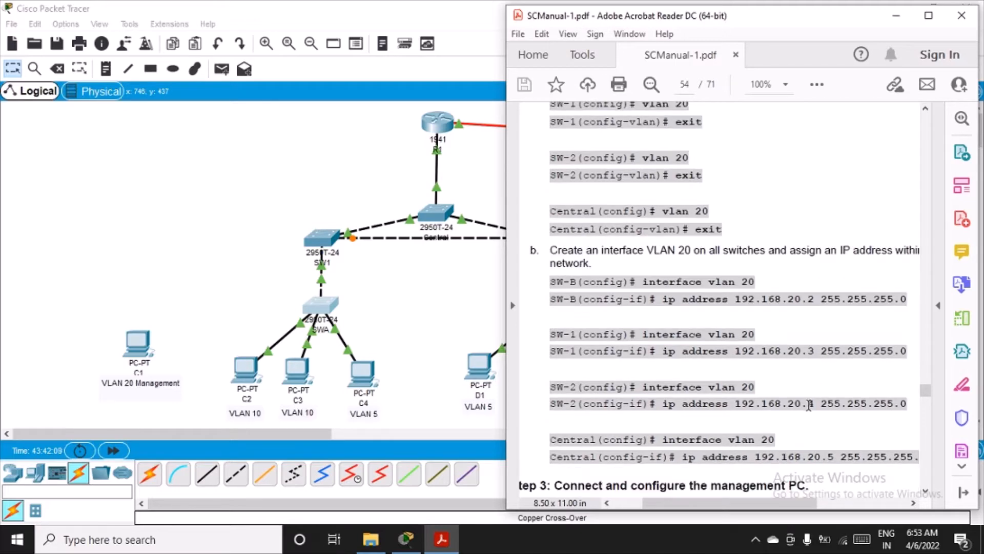
double_click(831, 458)
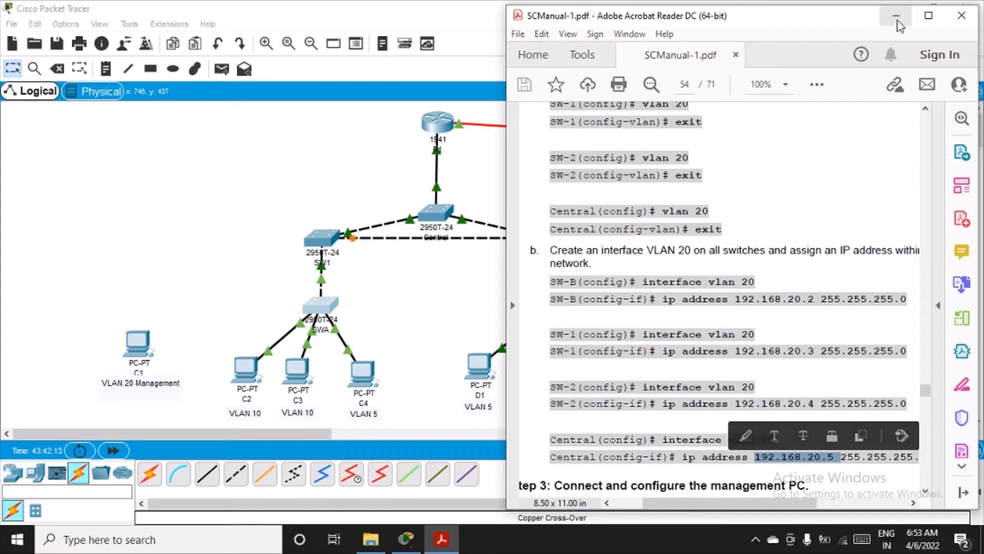
left_click(897, 20)
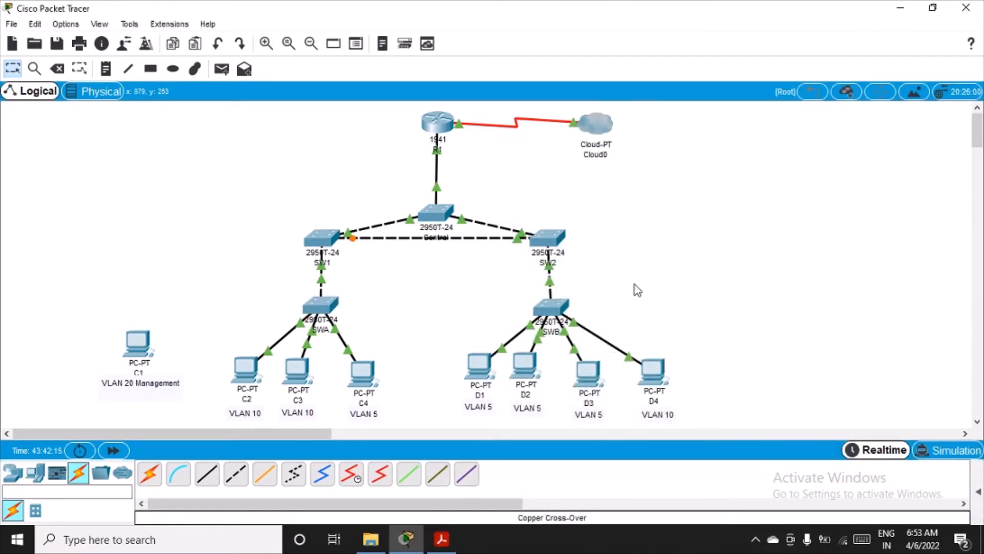
Step: Open the command line of switch SWB, authenticate with the console and enable passwords, and enter global configuration mode
left_click(558, 307)
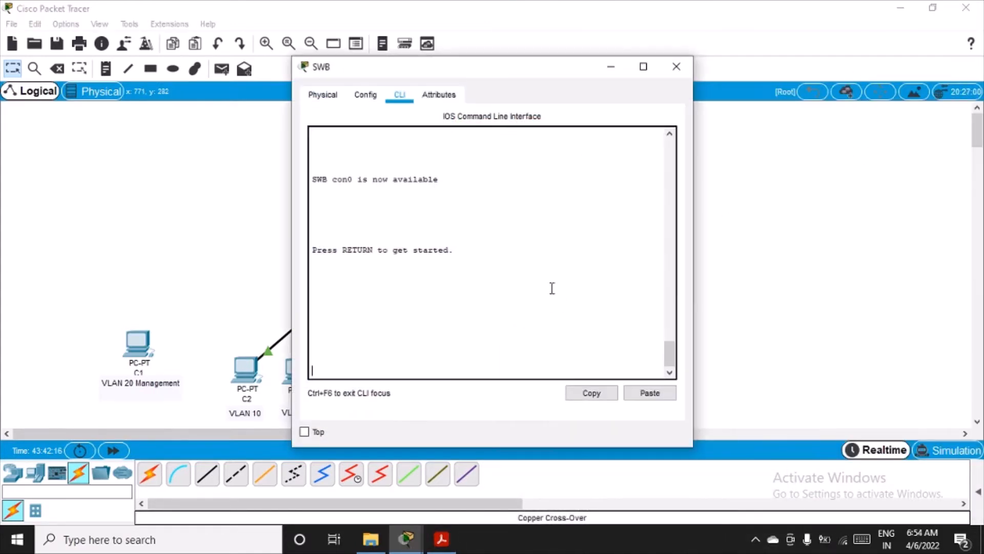
key("Return")
key("Return")
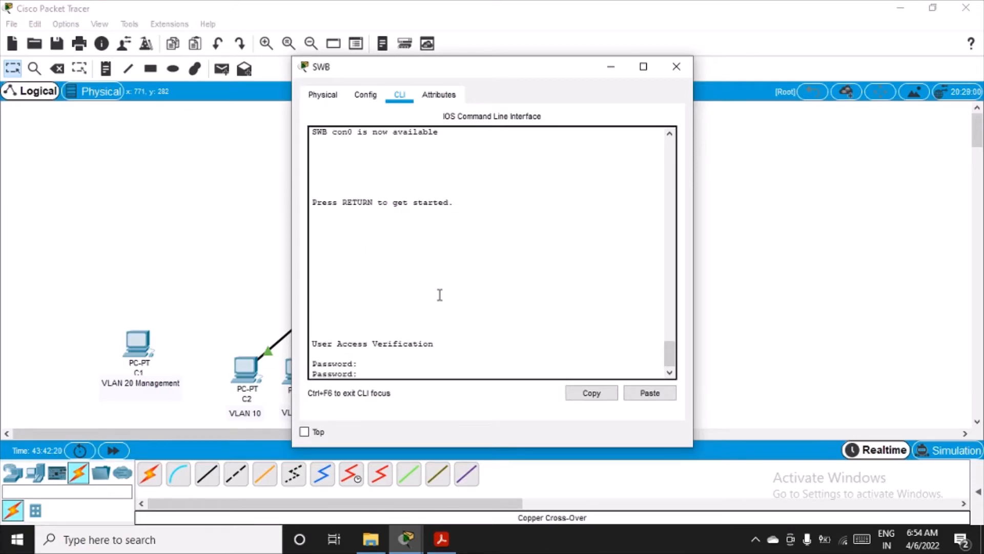
key("Return")
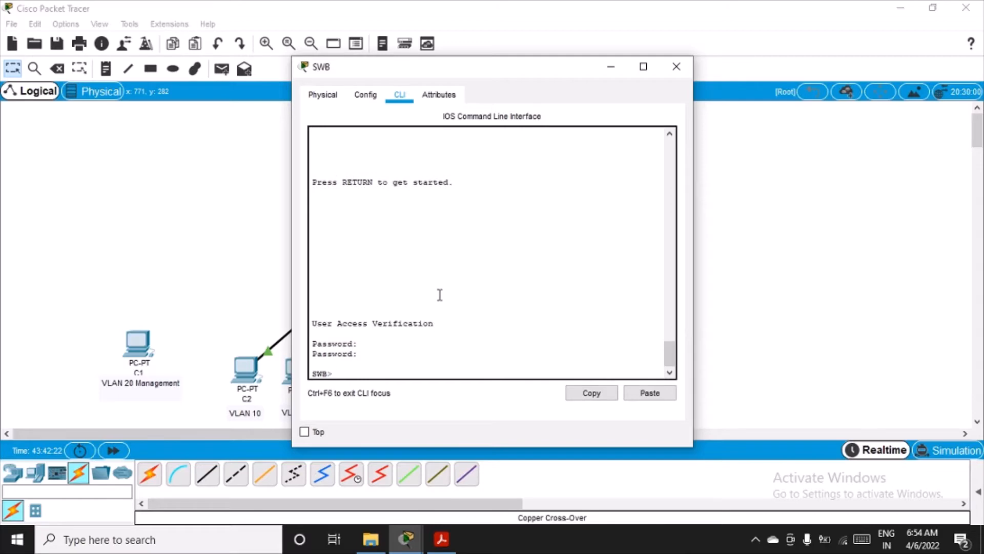
type("en")
key("Return")
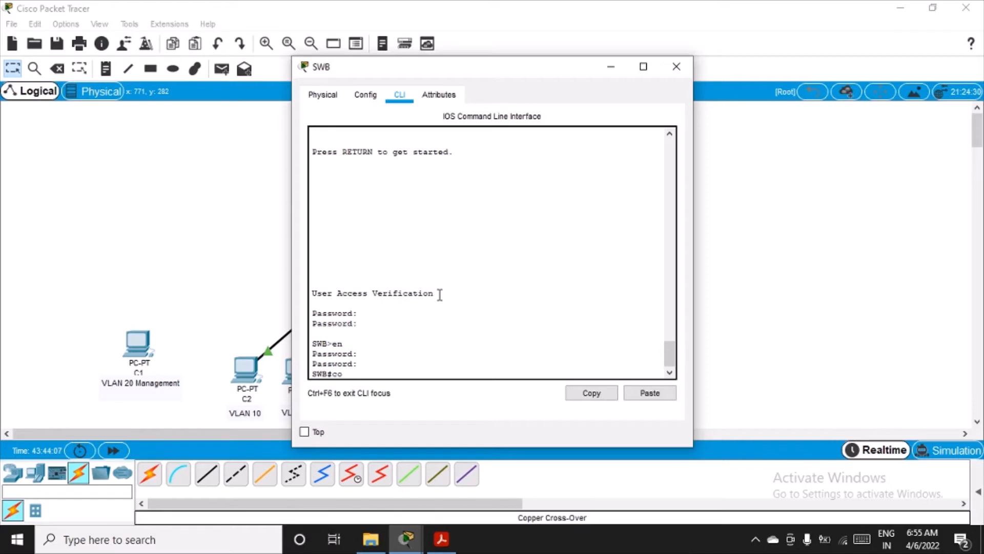
type("nf t")
key("Return")
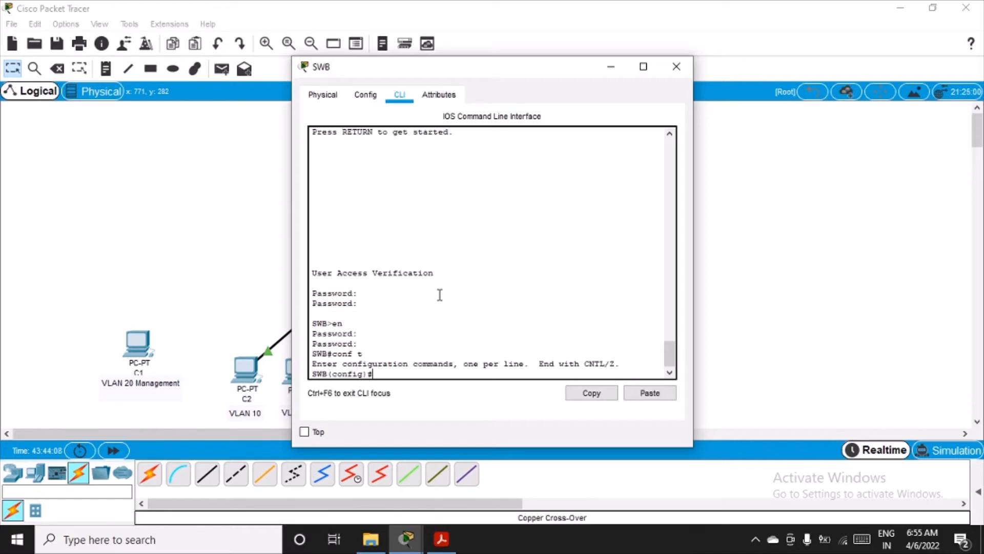
Step: Create VLAN 20 on SWB and return to global configuration mode
type("vlan 20")
key("Return")
type("exit")
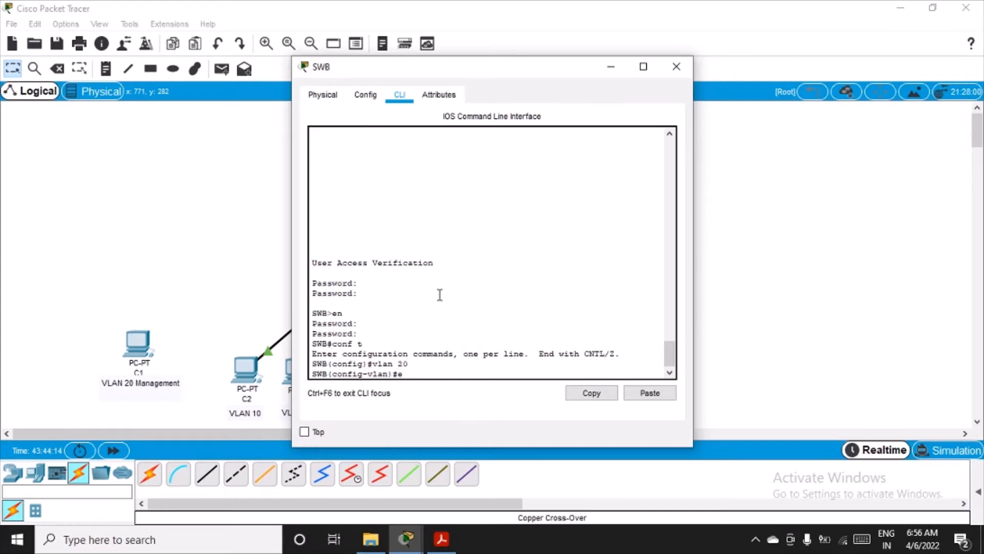
key("Return")
Step: Assign IP address 192.168.20.2 with mask 255.255.255.0 to SWB's VLAN 20 interface, exit interface configuration and close the SWB window
type("ig)#i")
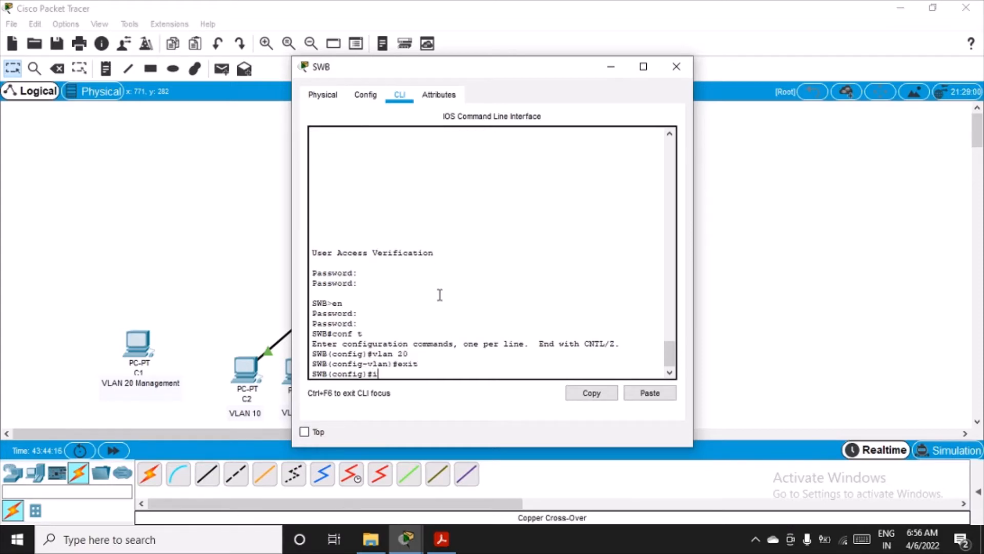
type("nt vlan 20")
key("Return")
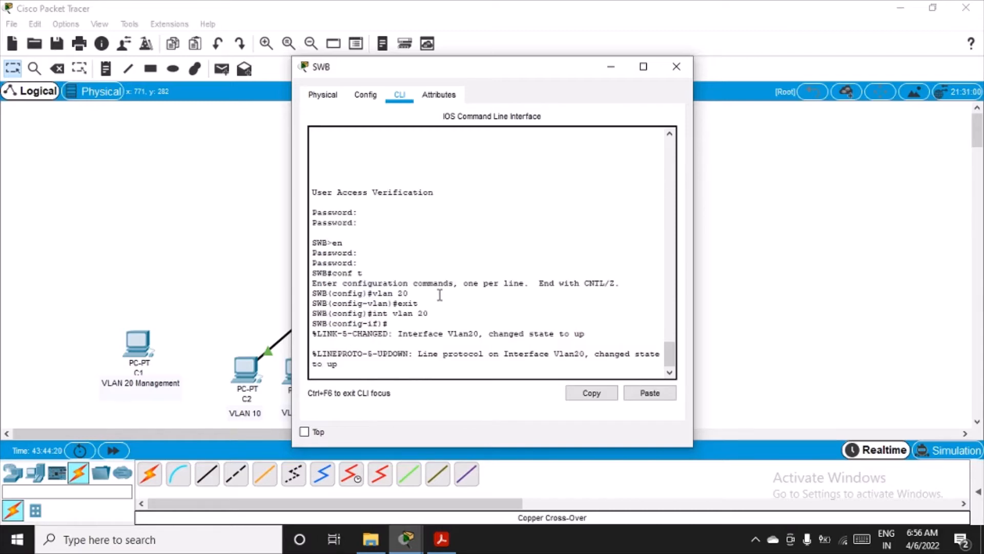
key("Return")
type("ig-if)#i")
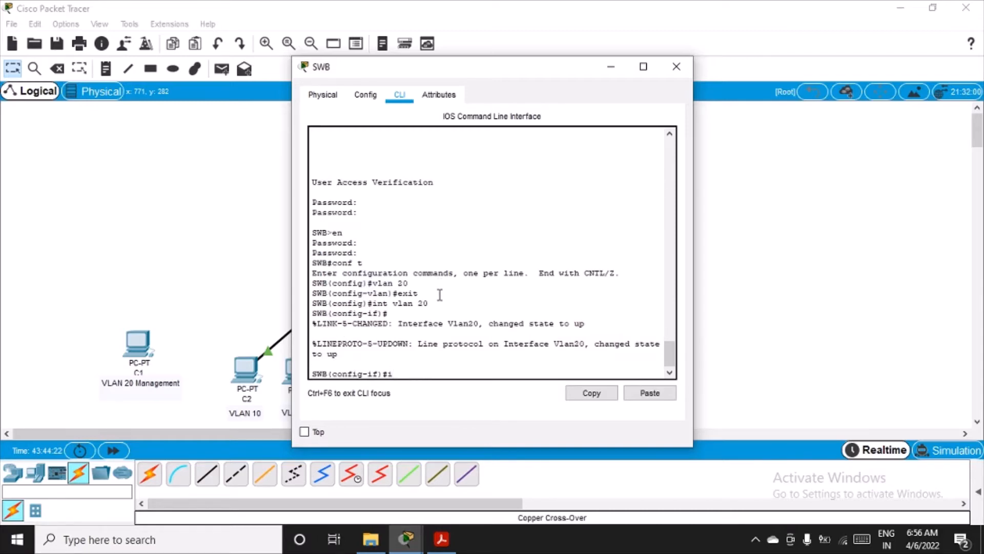
type("p address")
type("192.168.20.2")
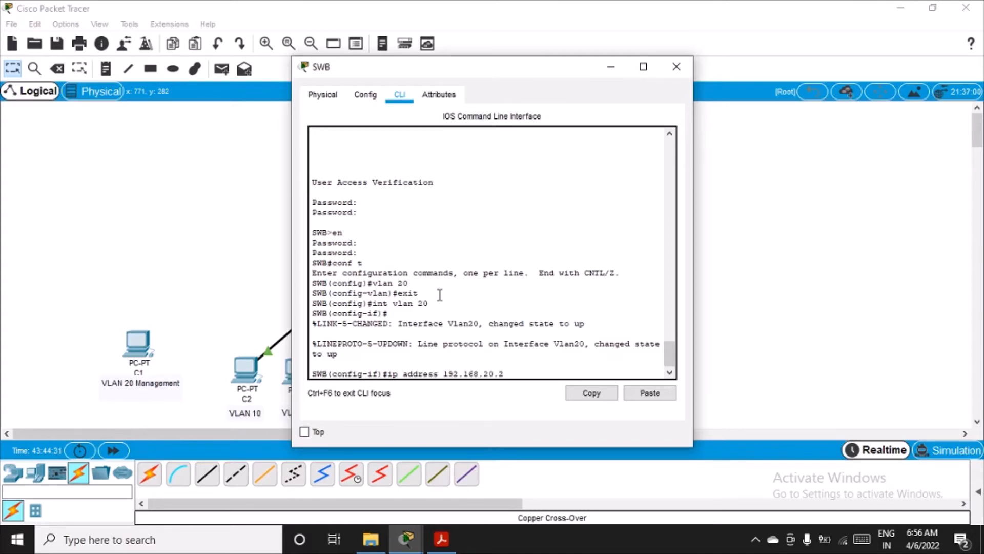
type(" 255.255.255.0")
key("Return")
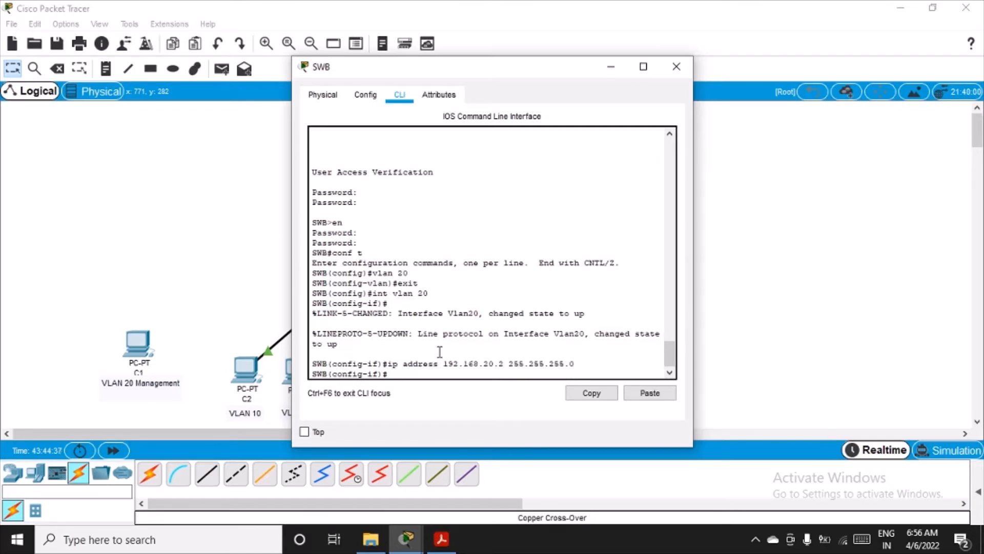
type("exit")
key("Return")
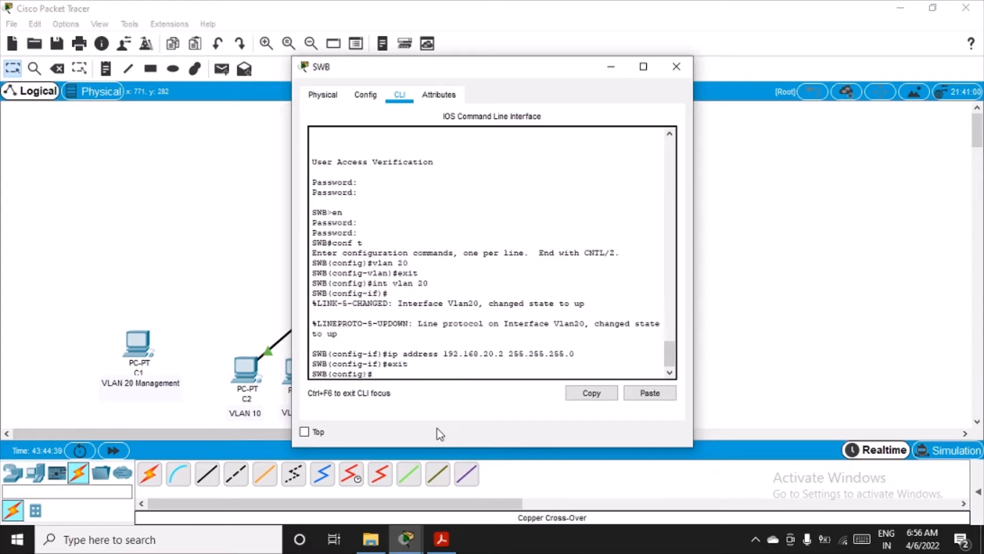
left_click(678, 65)
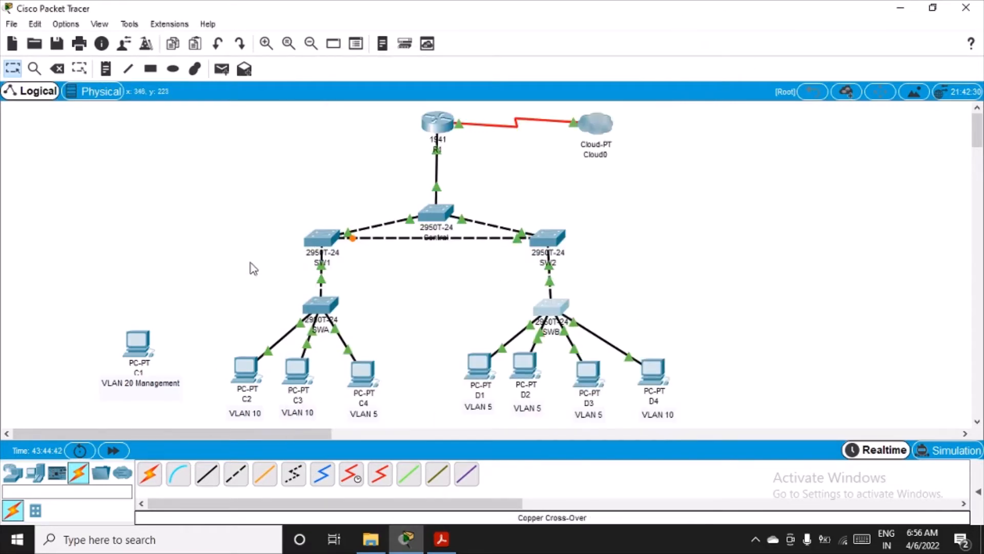
Step: Open the command line of switch SW1, authenticate with the console and enable passwords, and enter global configuration mode
left_click(328, 236)
key("Return")
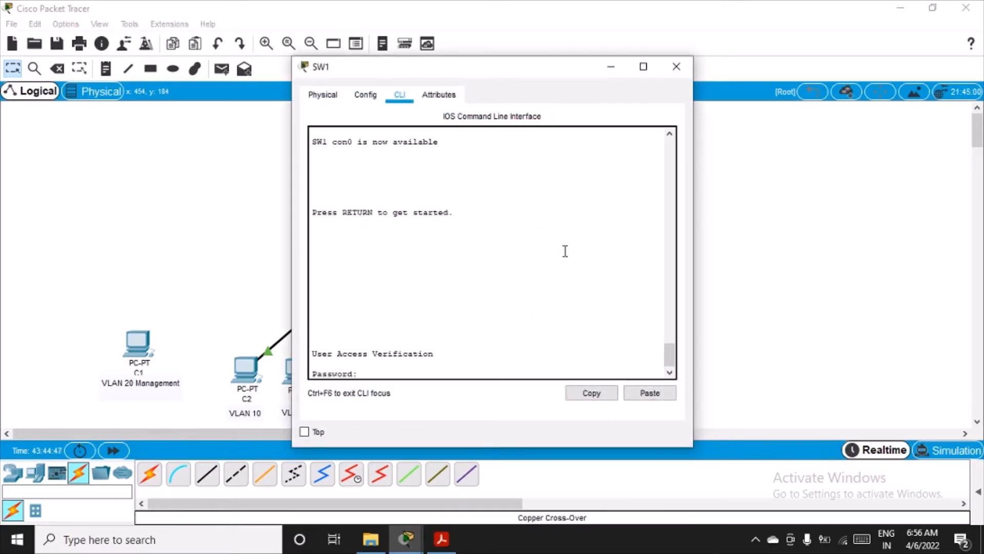
key("Return")
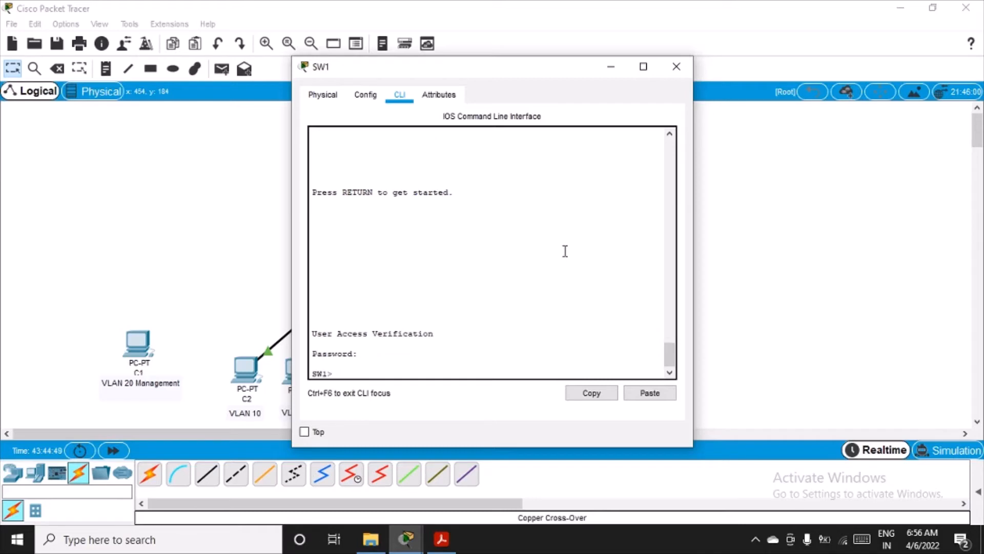
type("en")
key("Return")
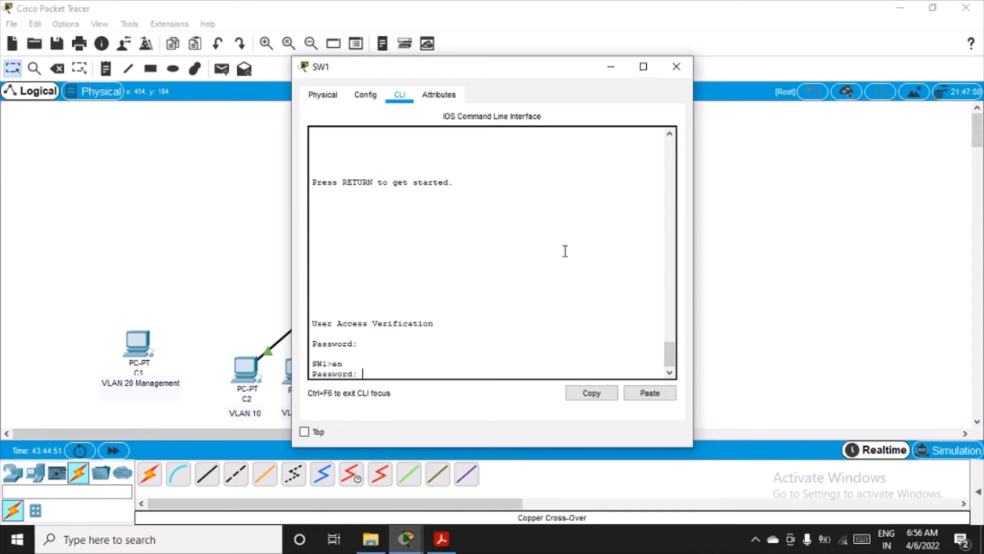
key("Return")
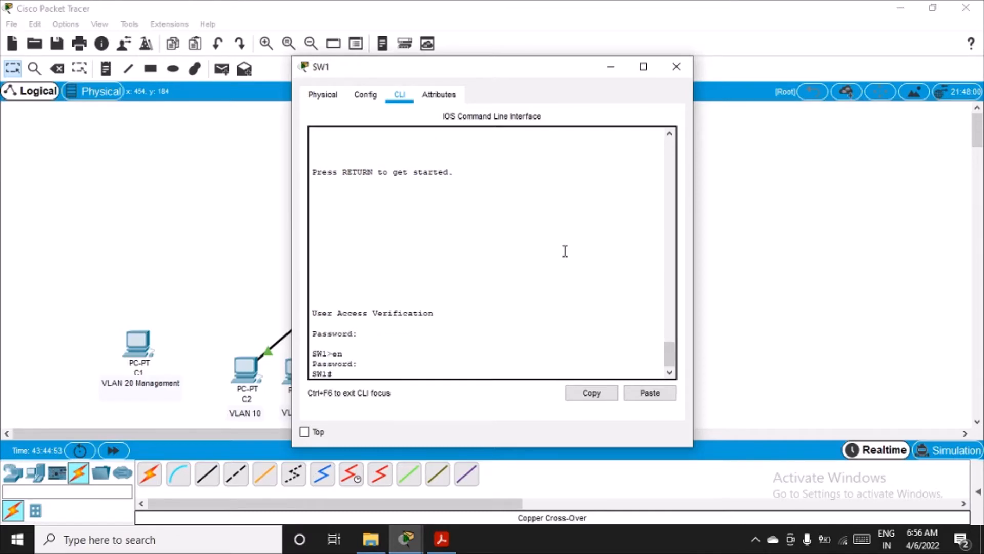
type("conf t")
key("Return")
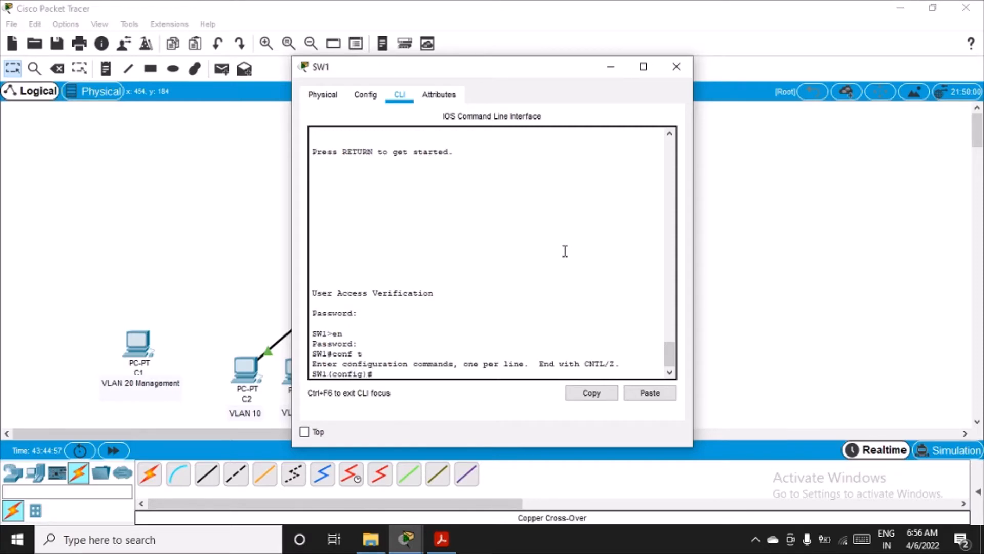
Step: Create VLAN 20 on SW1 and return to global configuration mode
type("vlan 20")
key("Return")
type("exit")
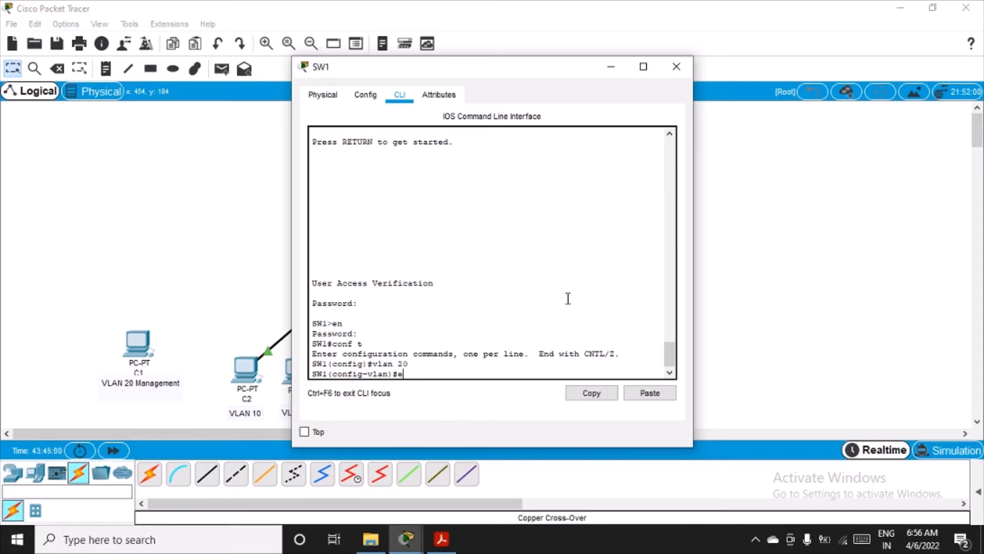
key("Return")
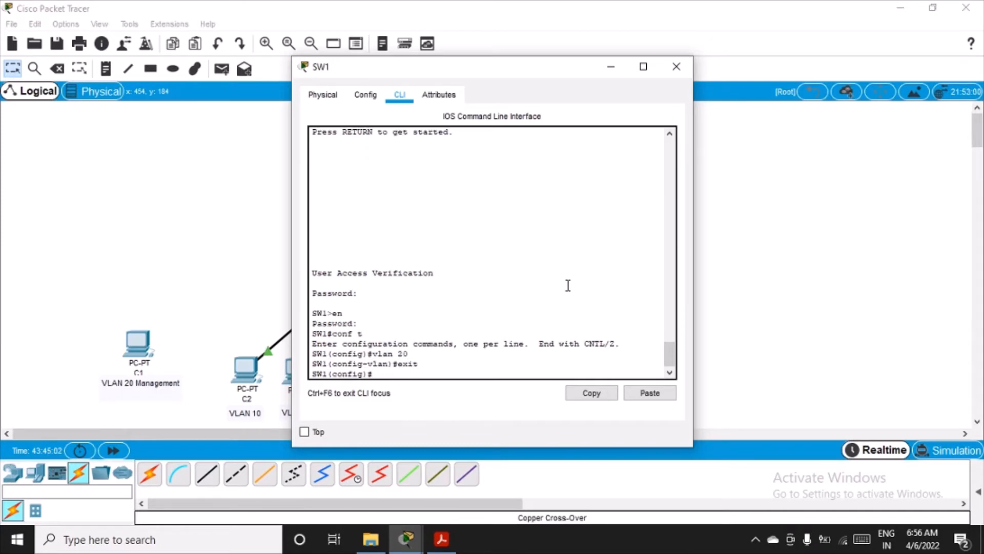
Step: Assign IP address 192.168.20.3 with mask 255.255.255.0 to SW1's VLAN 20 interface
type("int vlan 20")
key("Return")
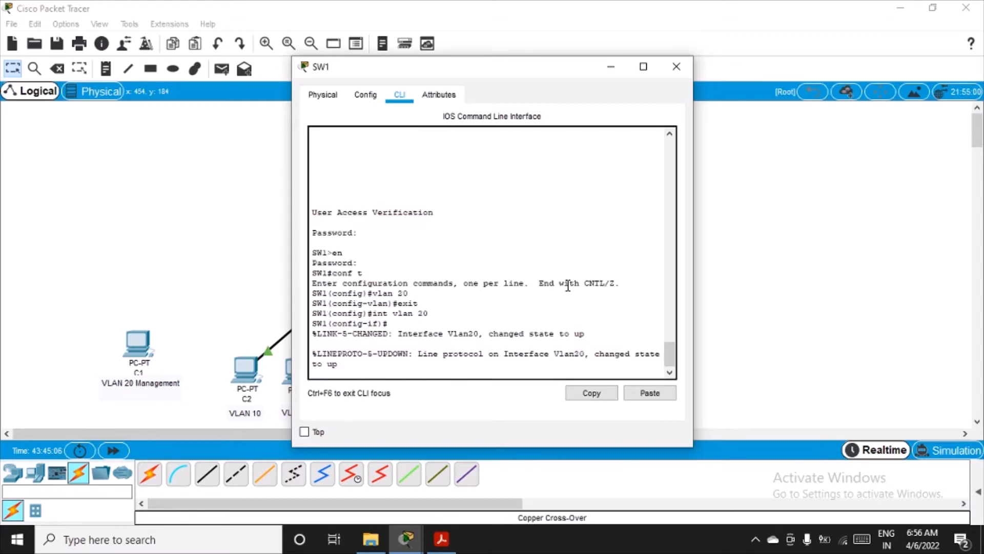
key("Return")
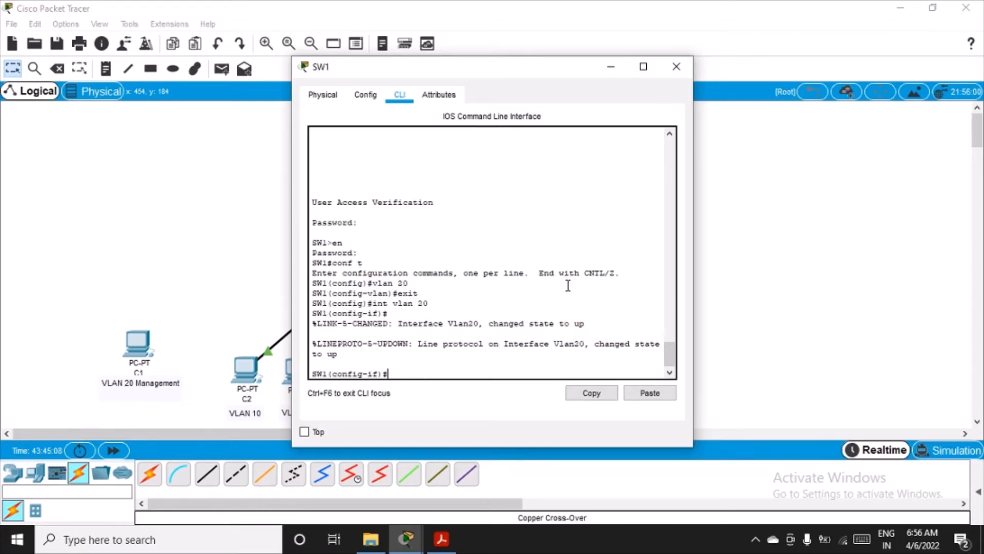
type("i addre")
key("BackSpace")
key("BackSpace")
key("BackSpace")
key("BackSpace")
key("BackSpace")
type("p address 192.168.")
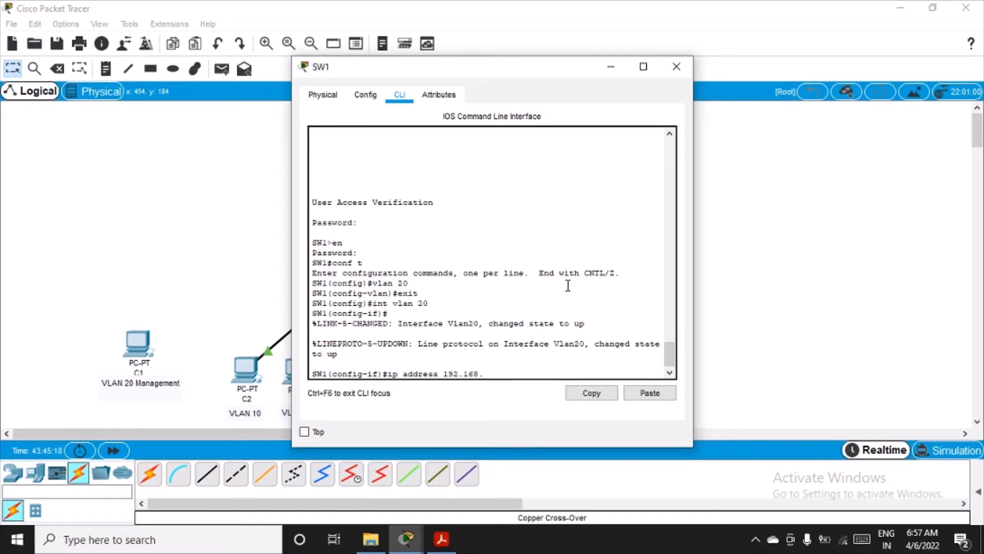
type("20.3 255.255.255.0")
key("Return")
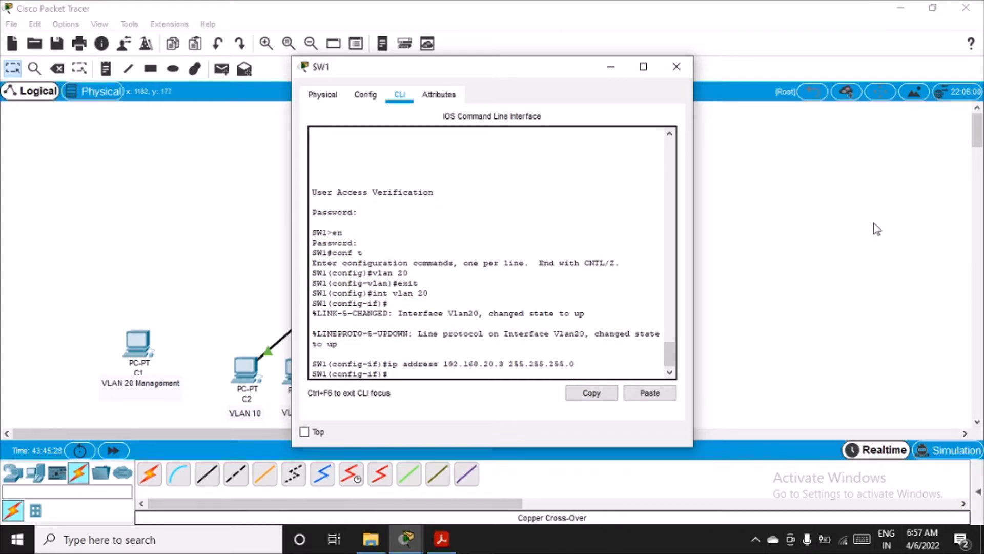
Step: Exit interface configuration on SW1 and close the SW1 window
type("e")
key("BackSpace")
type("xit")
key("Return")
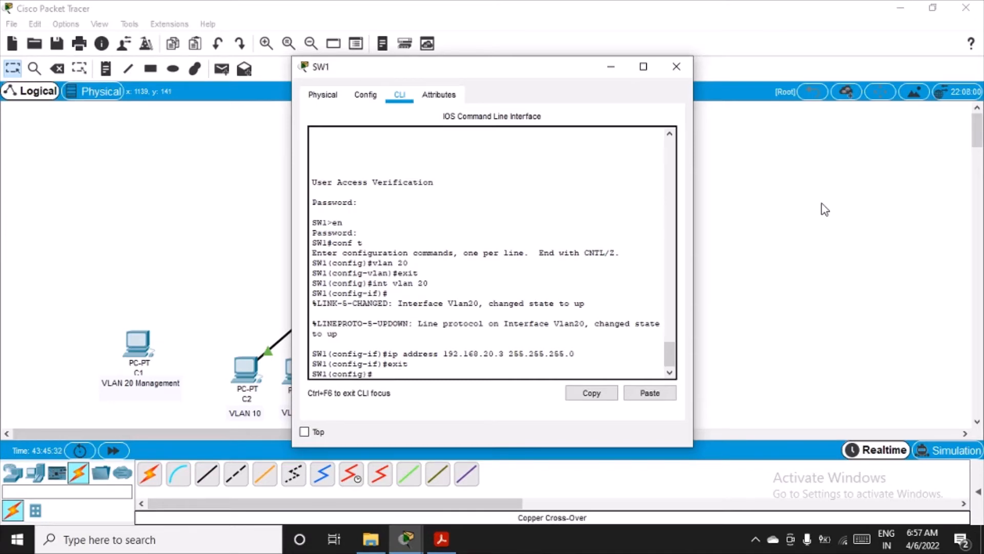
left_click(676, 66)
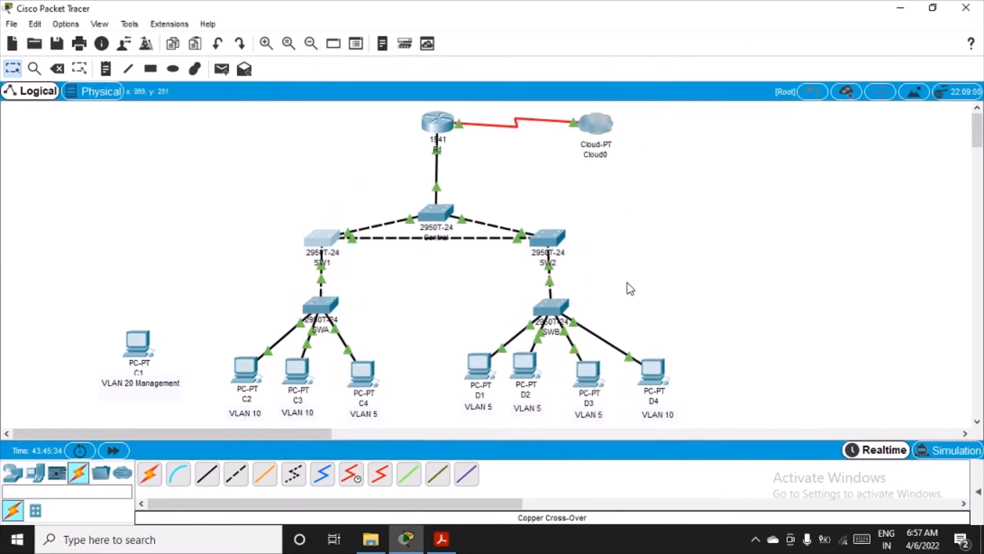
Step: Open the command line of switch SW2, authenticate with the console and enable passwords, and enter global configuration mode
left_click(549, 237)
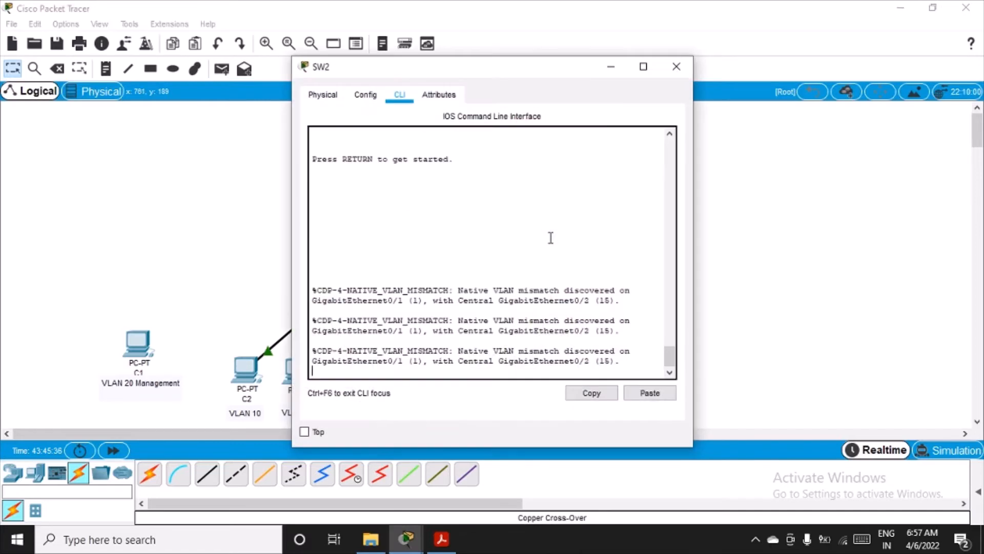
key("Return")
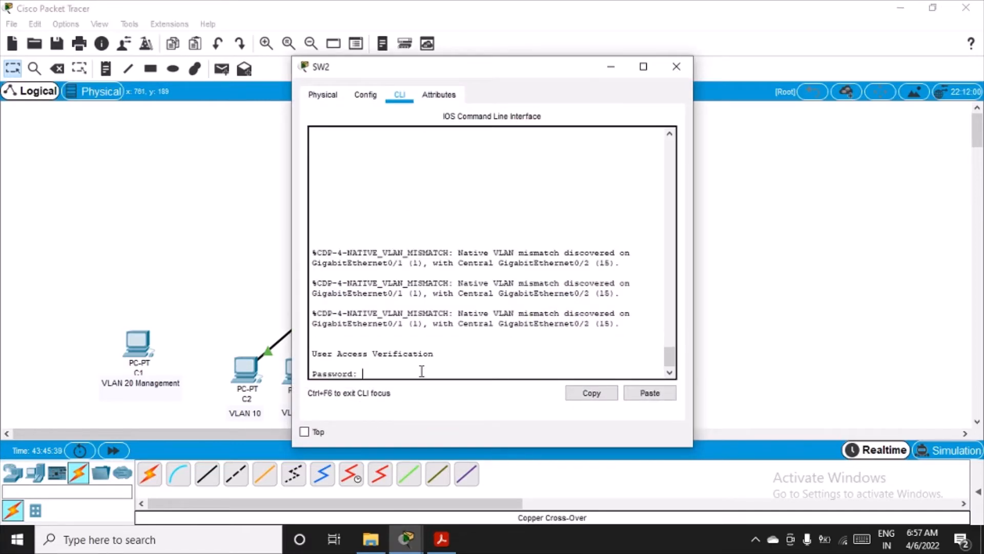
key("Return")
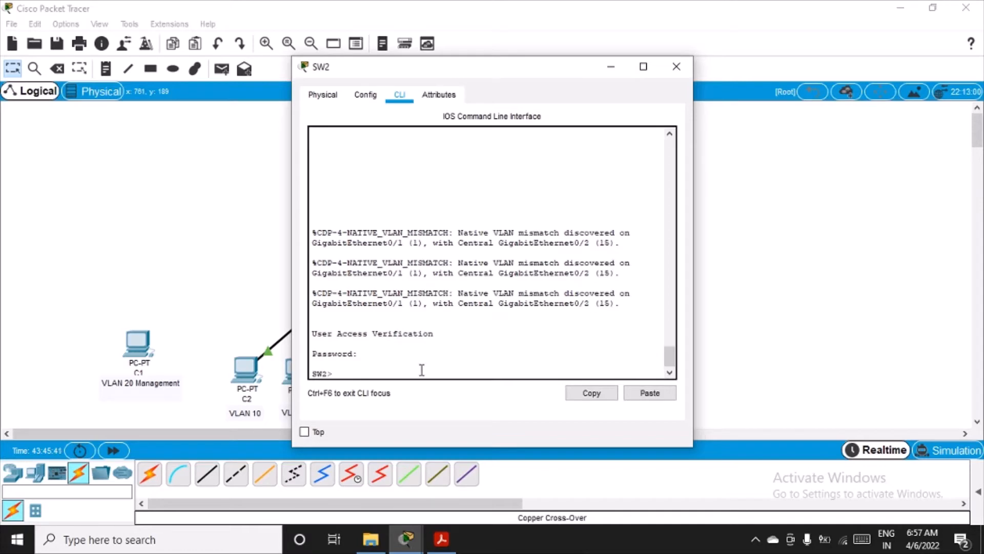
type("en")
key("Return")
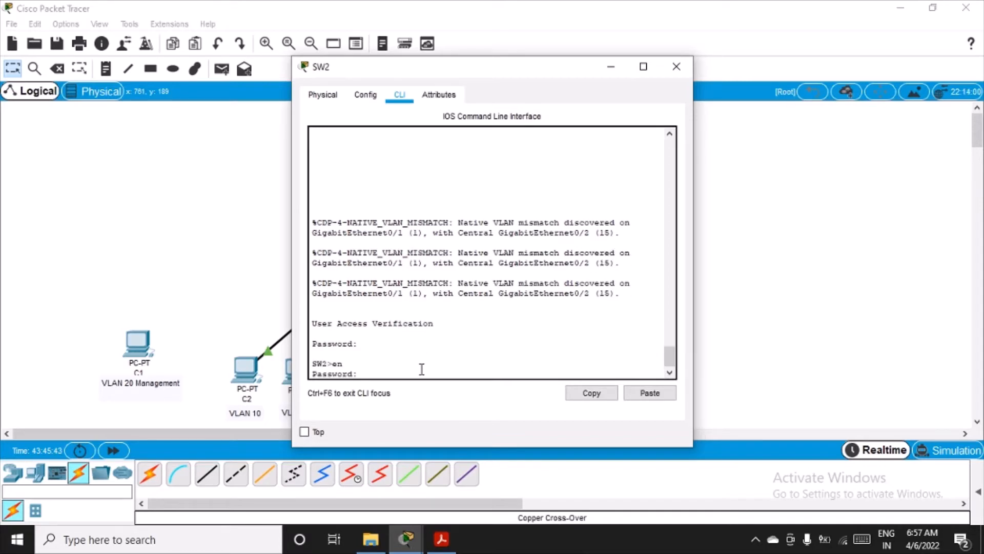
key("Return")
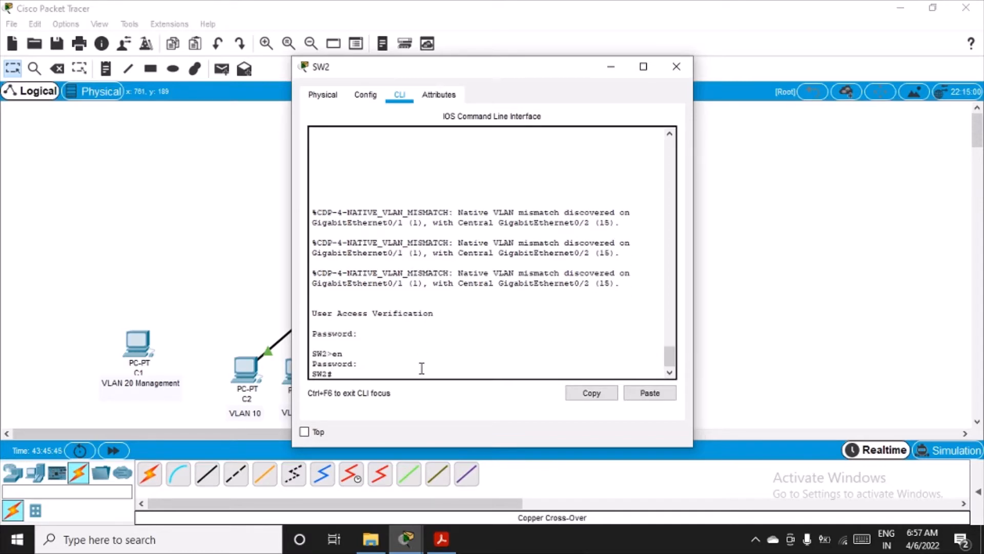
type("conf t")
key("Return")
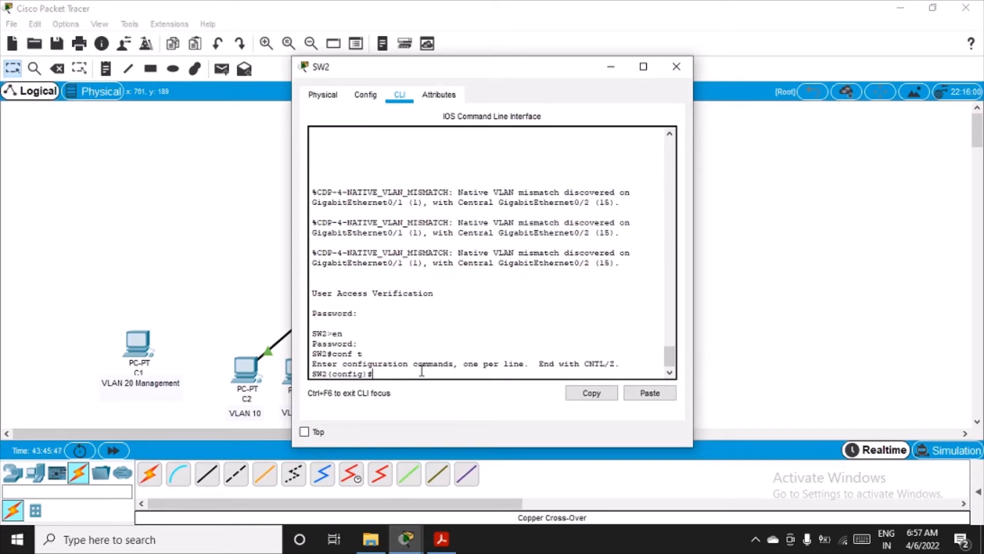
Step: Create VLAN 20 on SW2 and return to global configuration mode
type("vlan 20")
key("Return")
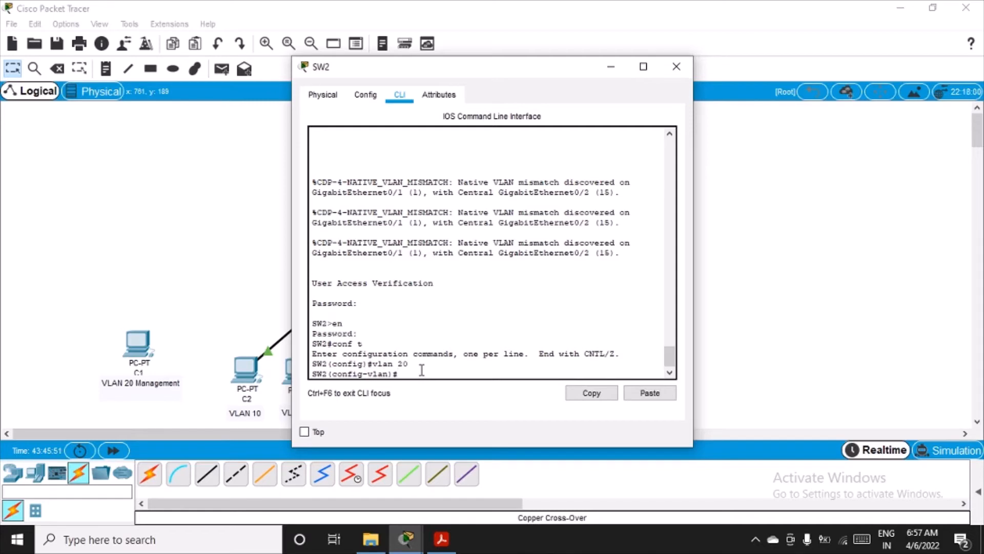
type("exi")
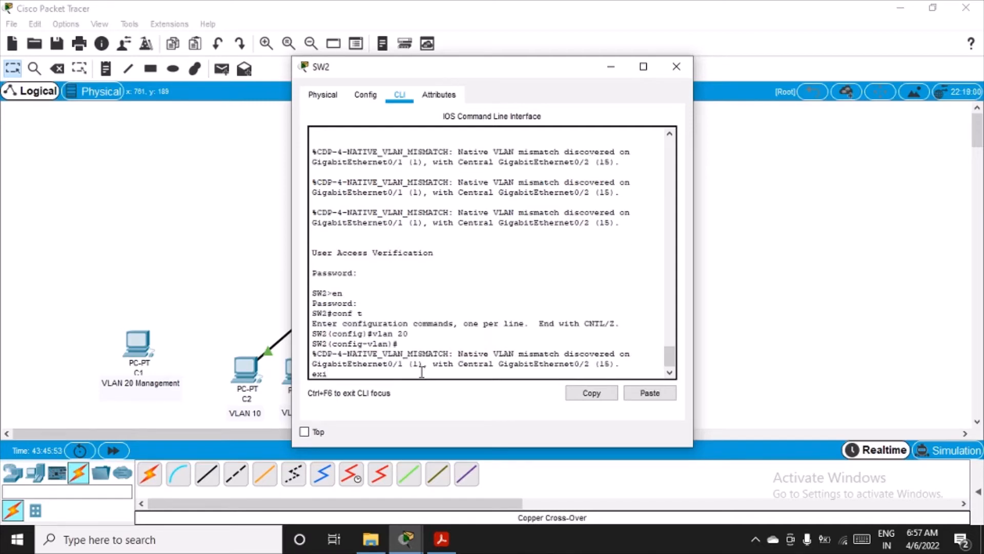
key("Return")
key("Return")
type("e")
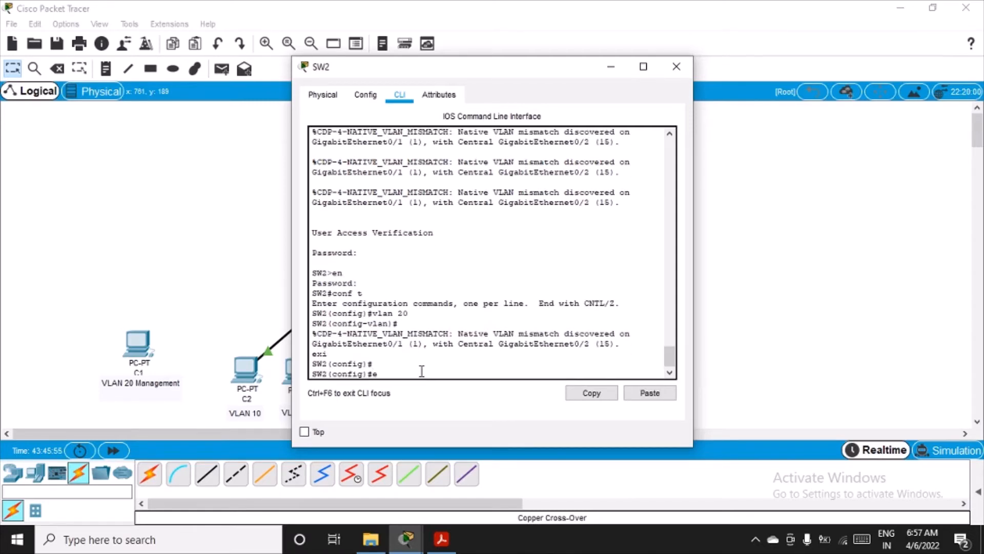
key("BackSpace")
Step: Assign IP address 192.168.20.4 with mask 255.255.255.0 to SW2's VLAN 20 interface, exit interface configuration and close the SW2 window
type("int vlan 20")
key("Return")
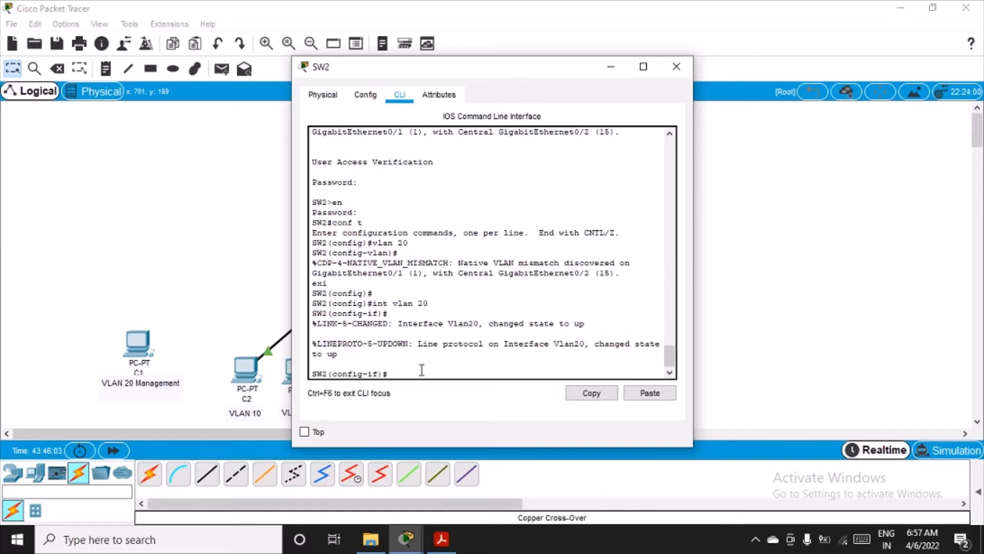
type("ip address 192.168.20.4 255.255.255.0")
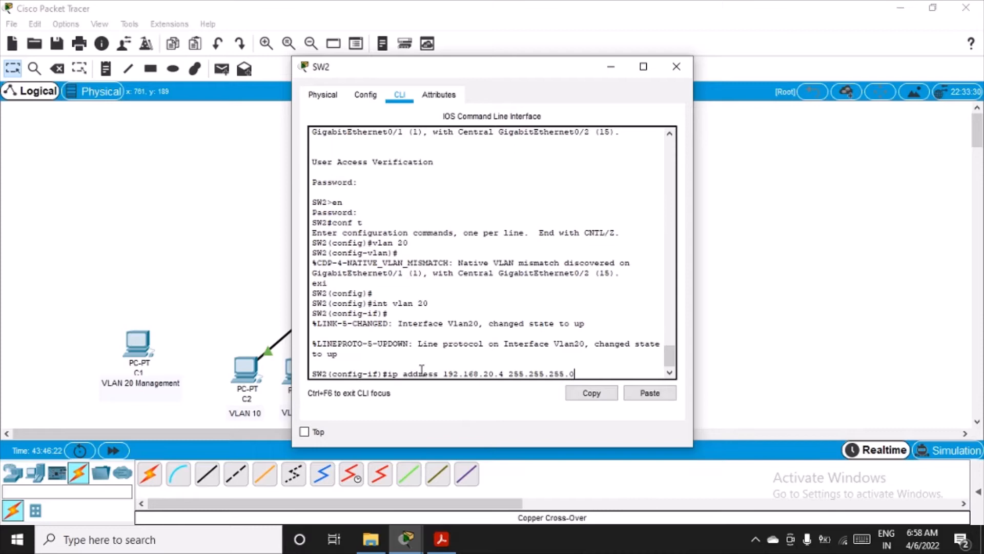
key("Return")
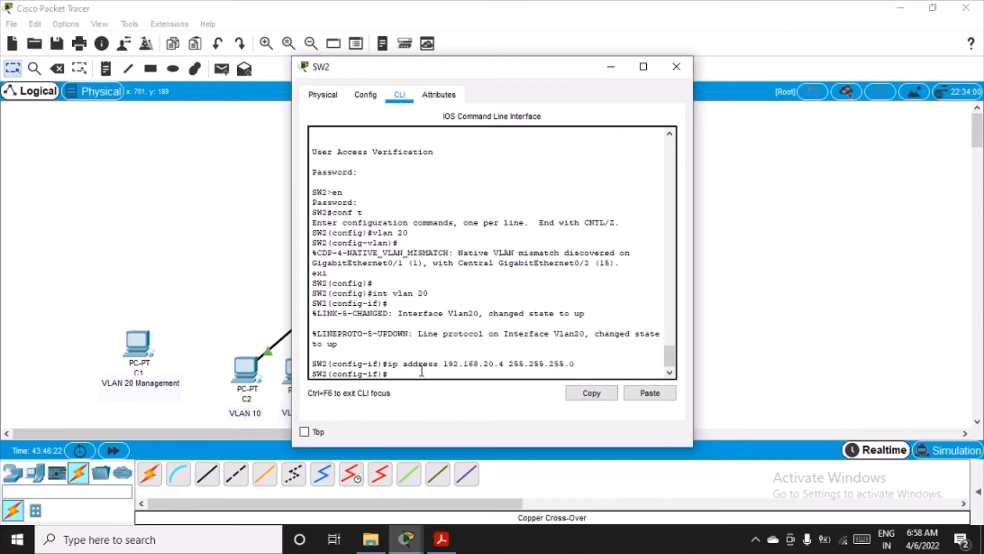
type("exit")
key("Return")
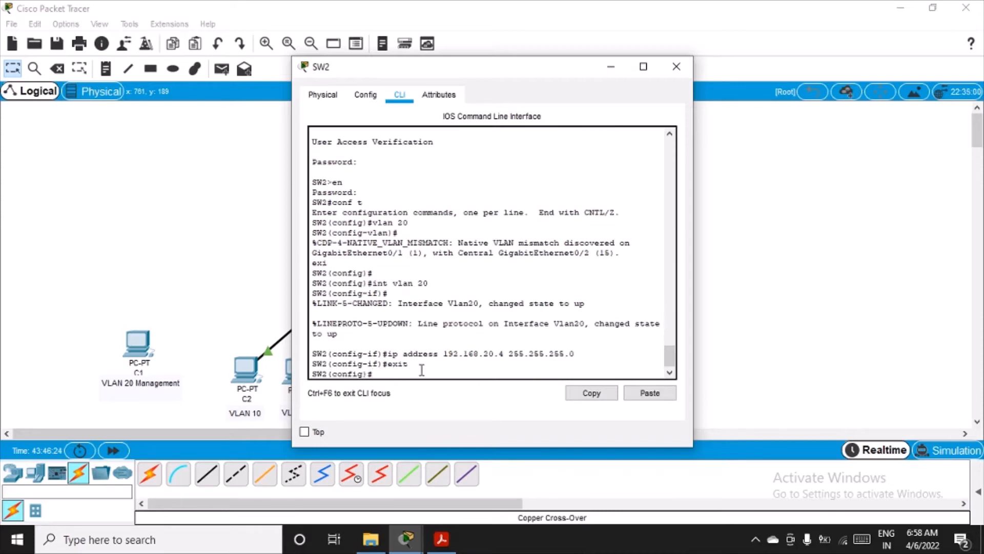
left_click(676, 72)
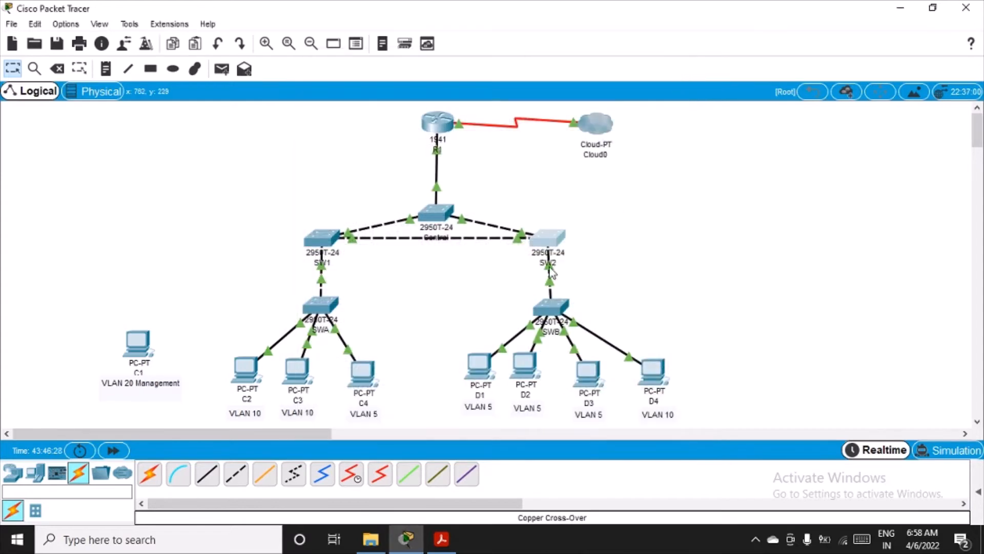
Step: Open the command line of switch Central, authenticate with the console and enable passwords, and enter global configuration mode
left_click(445, 216)
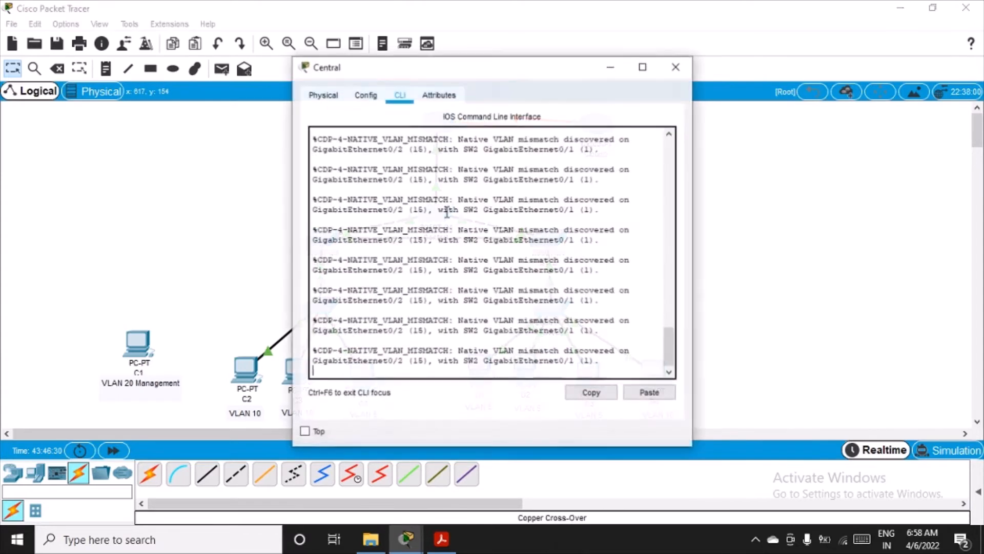
key("Return")
key("Return")
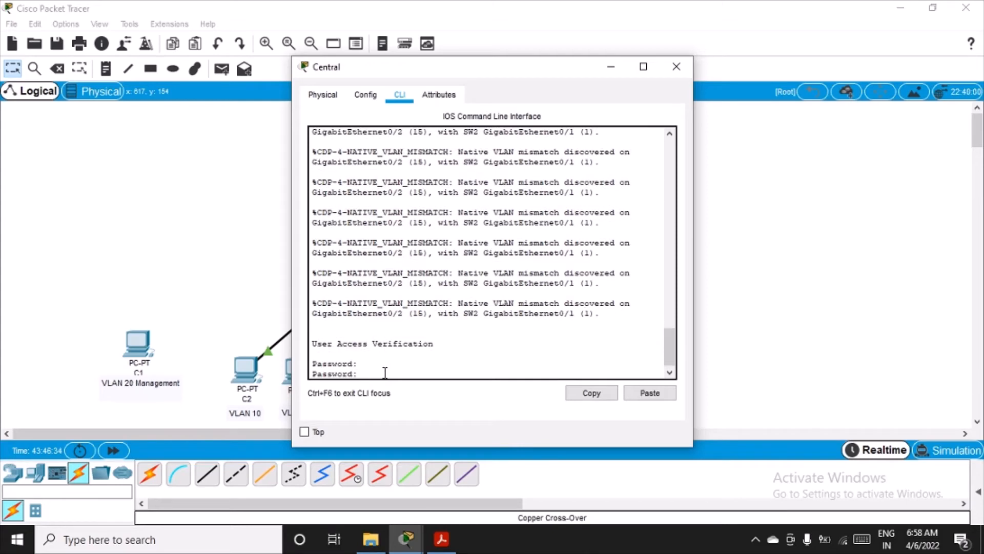
key("Return")
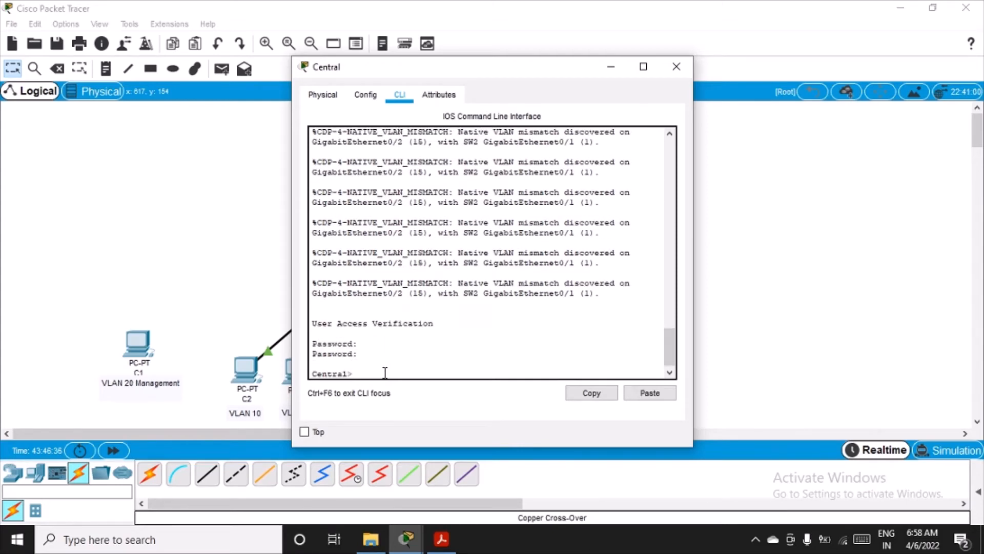
type("en")
key("Return")
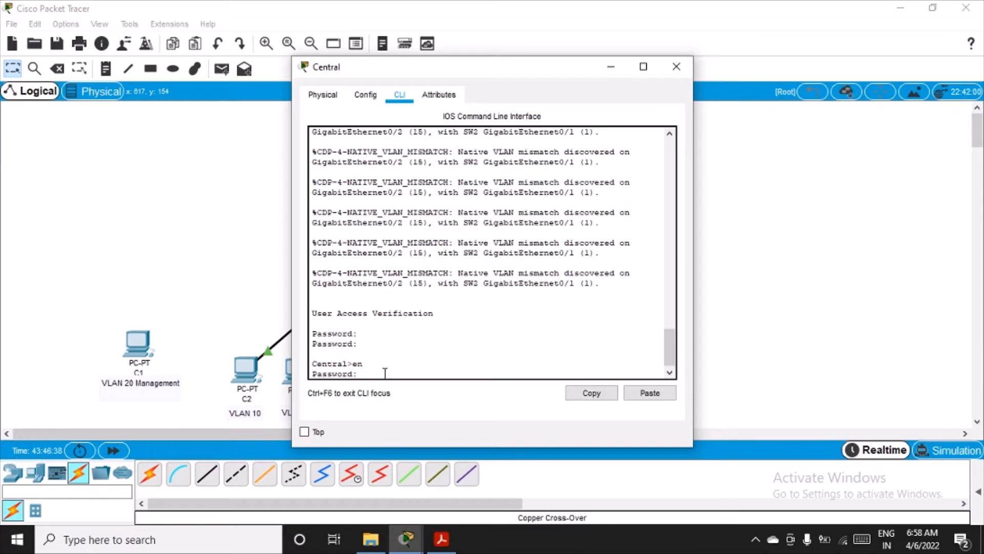
key("Return")
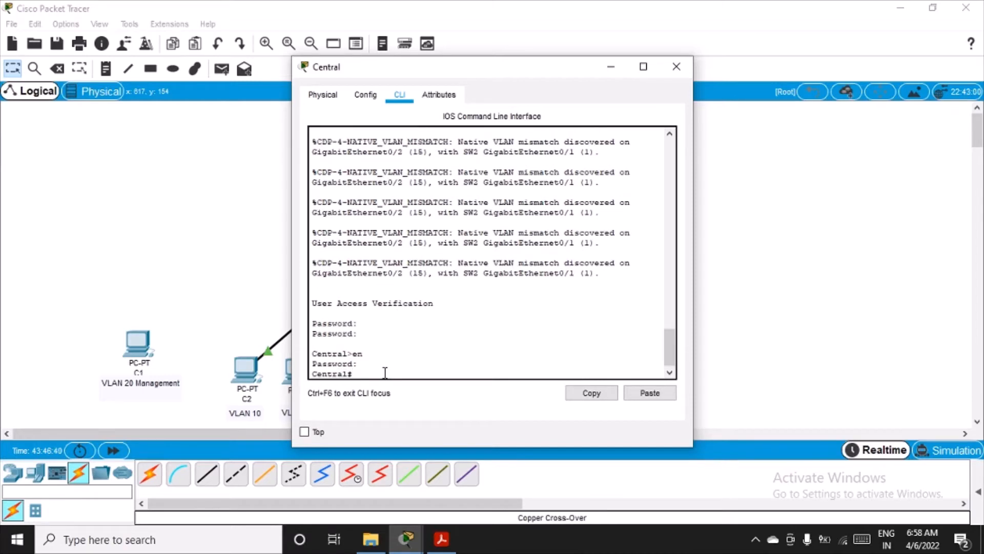
type("conf t")
key("Return")
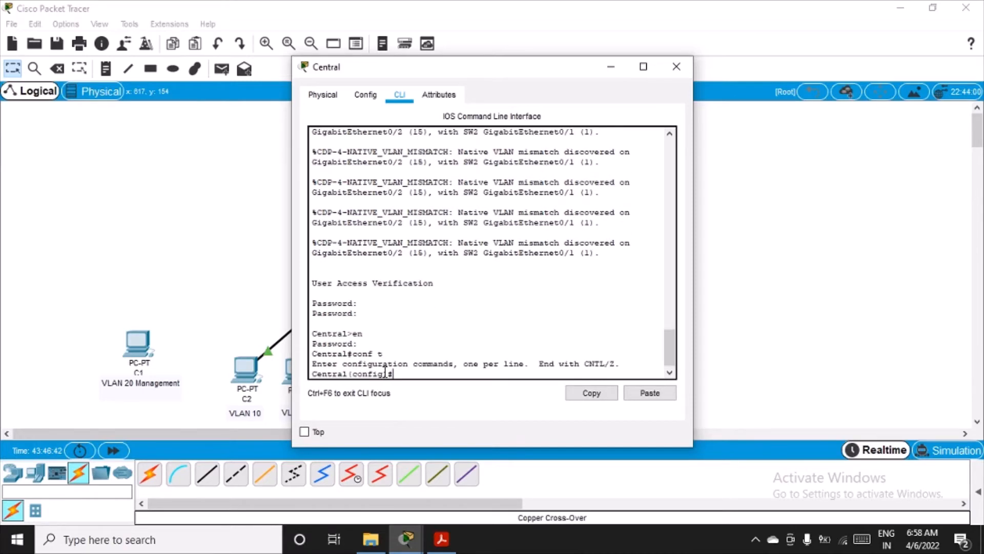
Step: Create VLAN 20 on Central and return to global configuration mode
type("vlan 20")
key("Return")
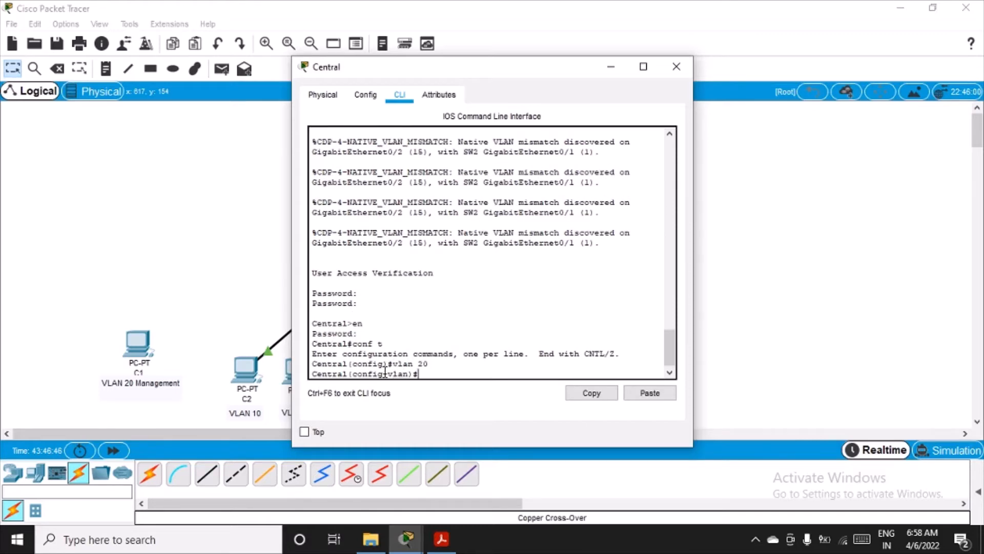
type("exit")
key("Return")
key("Return")
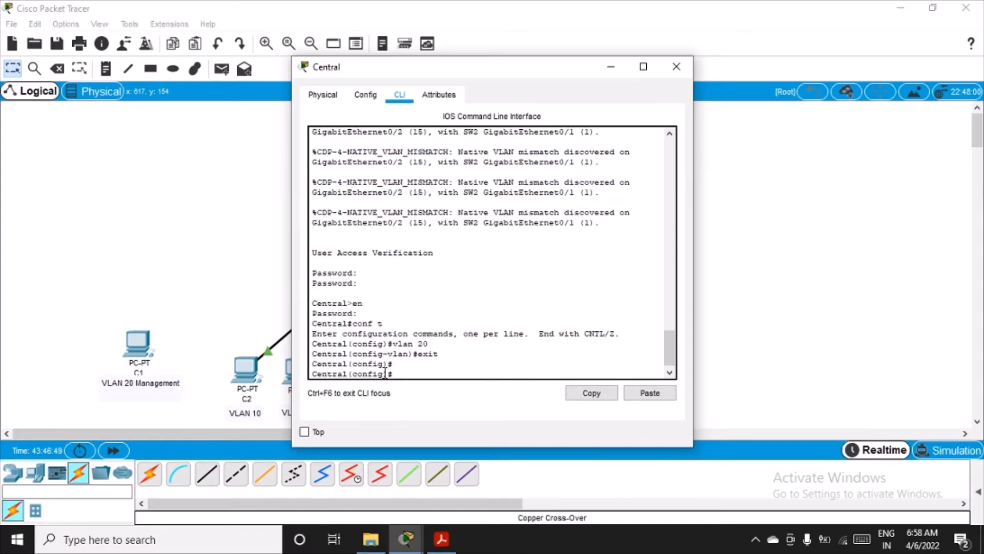
Step: Enter interface configuration mode for VLAN 20 on Central
type("int vlan 20")
key("Return")
key("Return")
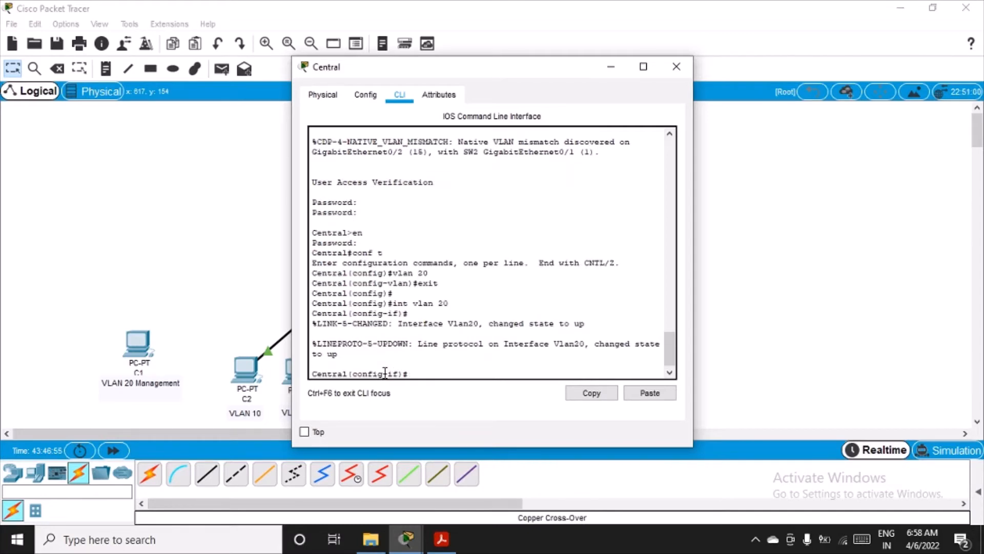
type("ip address 192.")
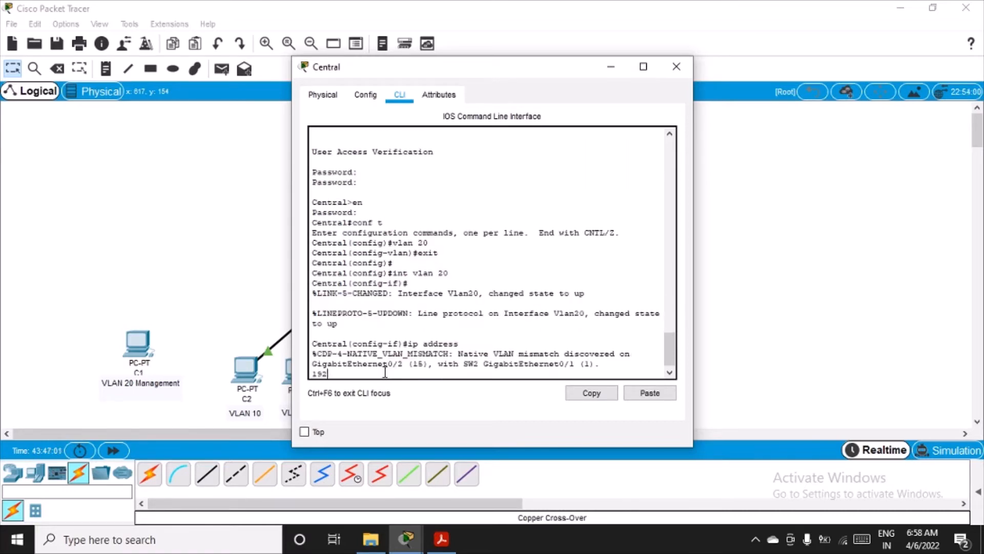
key("BackSpace")
key("BackSpace")
key("BackSpace")
key("BackSpace")
key("BackSpace")
key("BackSpace")
key("BackSpace")
key("BackSpace")
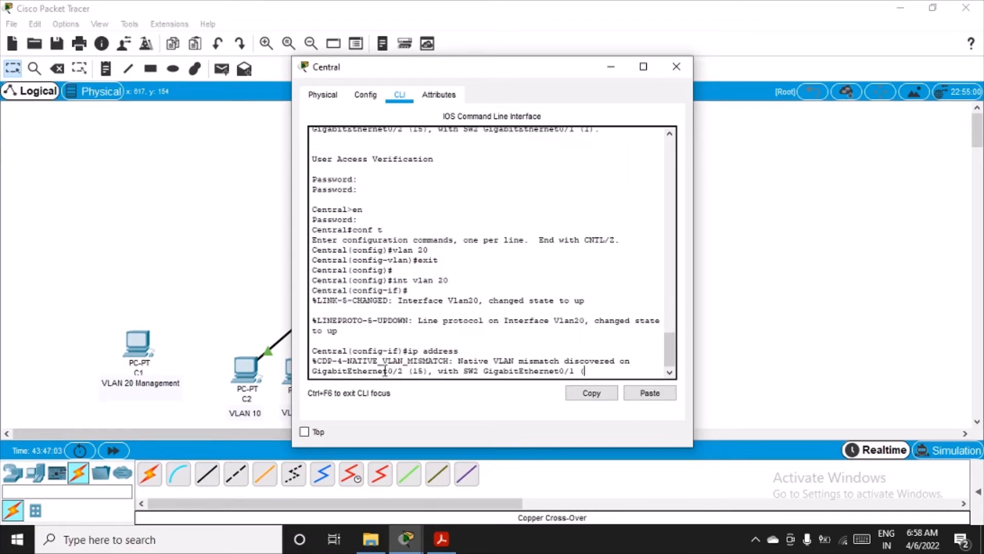
key("BackSpace")
key("BackSpace")
key("Return")
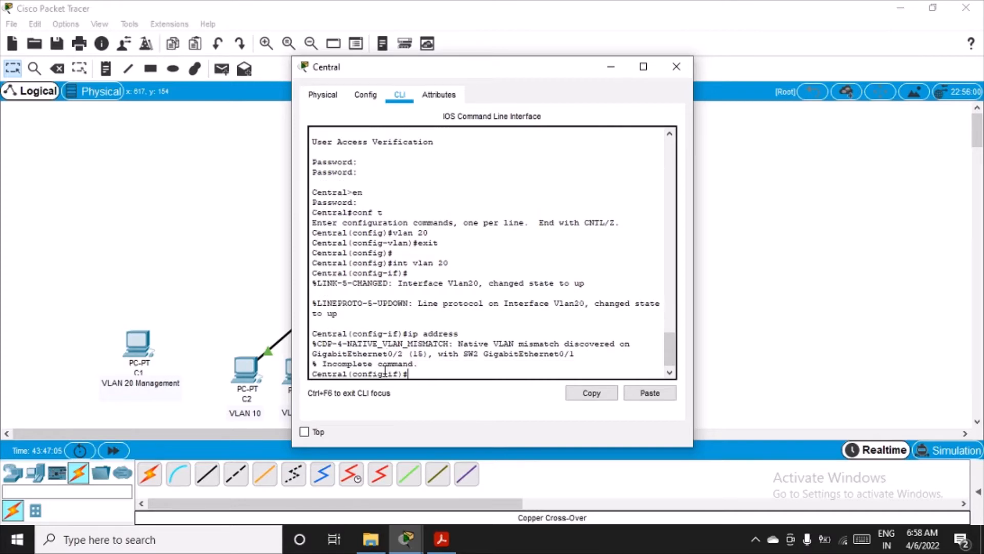
Step: Assign IP address 192.168.20.5 with mask 255.255.255.0 to Central's VLAN 20 interface and exit interface configuration
type("ip address 192.16")
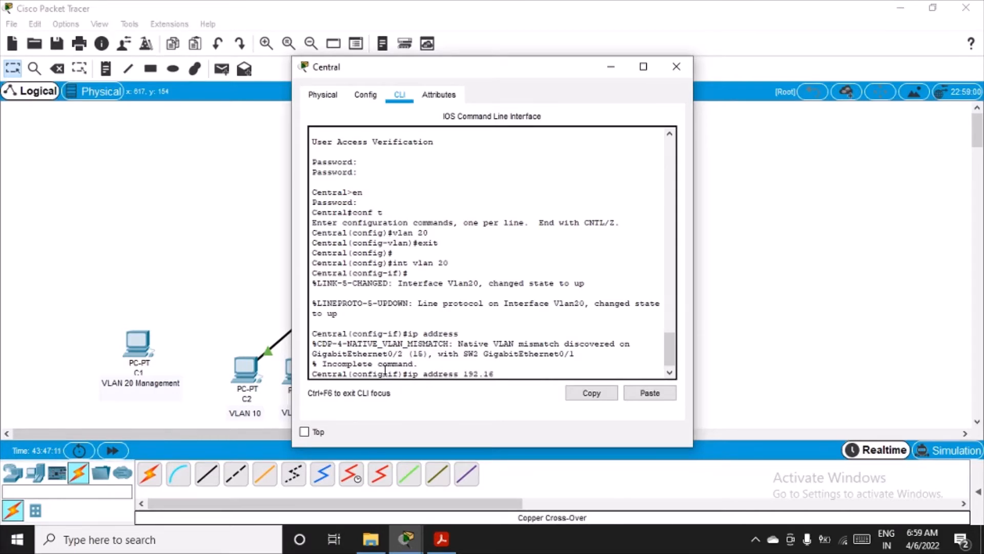
type("8.20.5")
left_click_drag(535, 76, 806, 142)
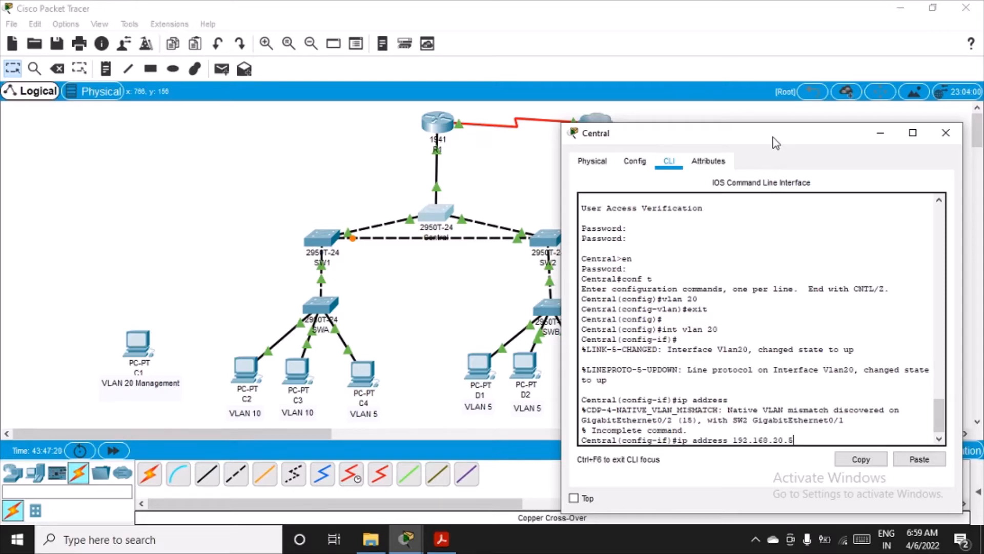
left_click_drag(773, 137, 617, 121)
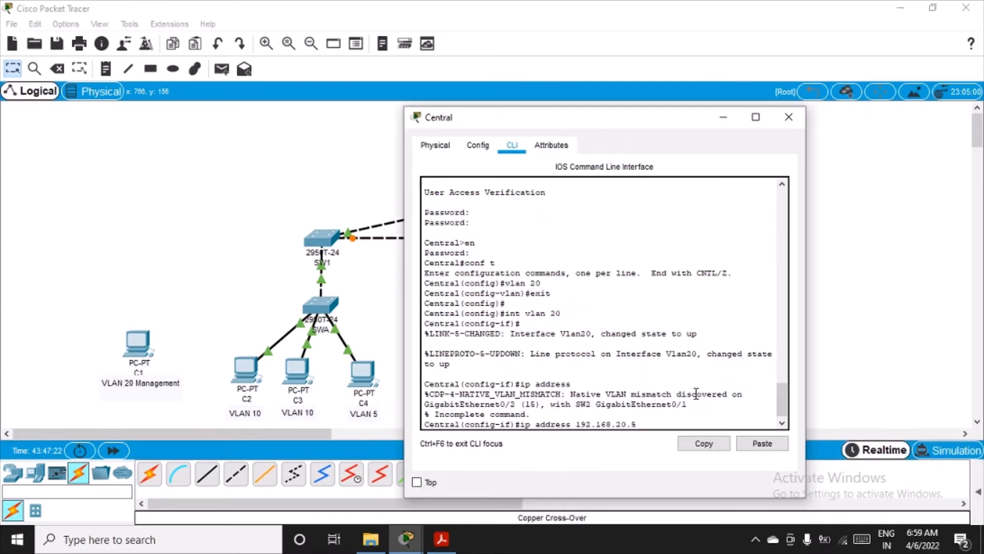
type("255.255.255.0")
key("Return")
type("exit")
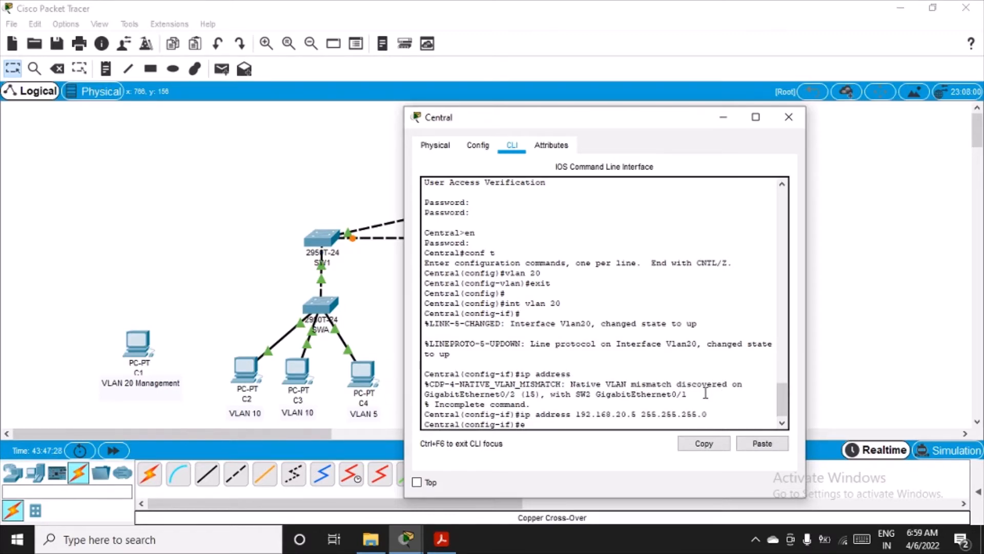
key("Return")
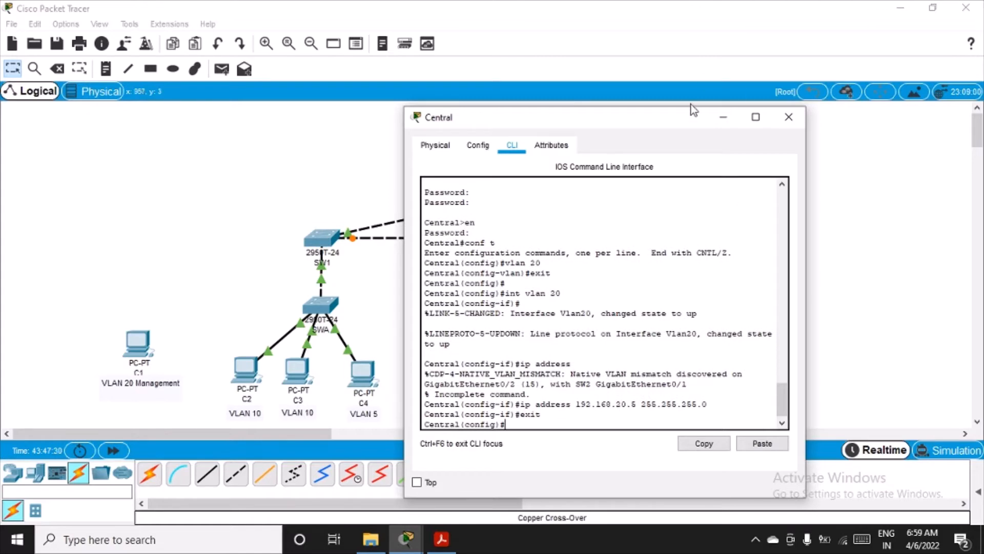
Step: Switch to Adobe Acrobat Reader, read the instructions for connecting the management PC in SCManual-1.pdf, and return to Cisco Packet Tracer
left_click_drag(689, 116, 491, 87)
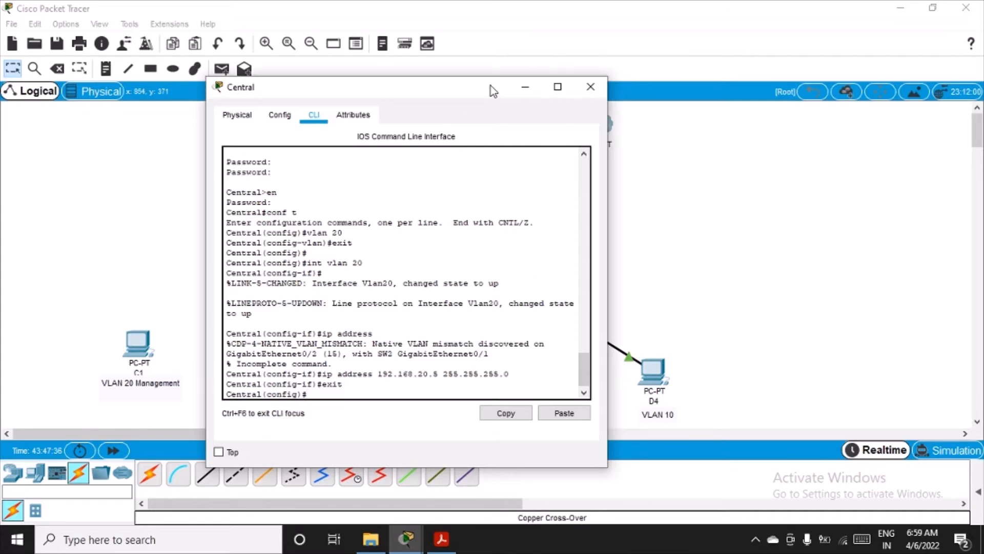
left_click_drag(491, 85, 355, 108)
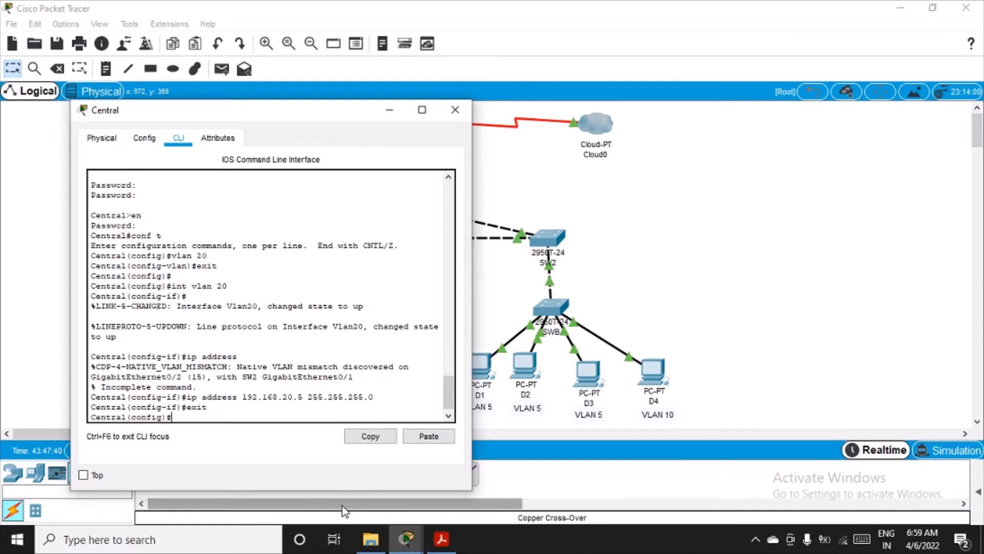
left_click(439, 540)
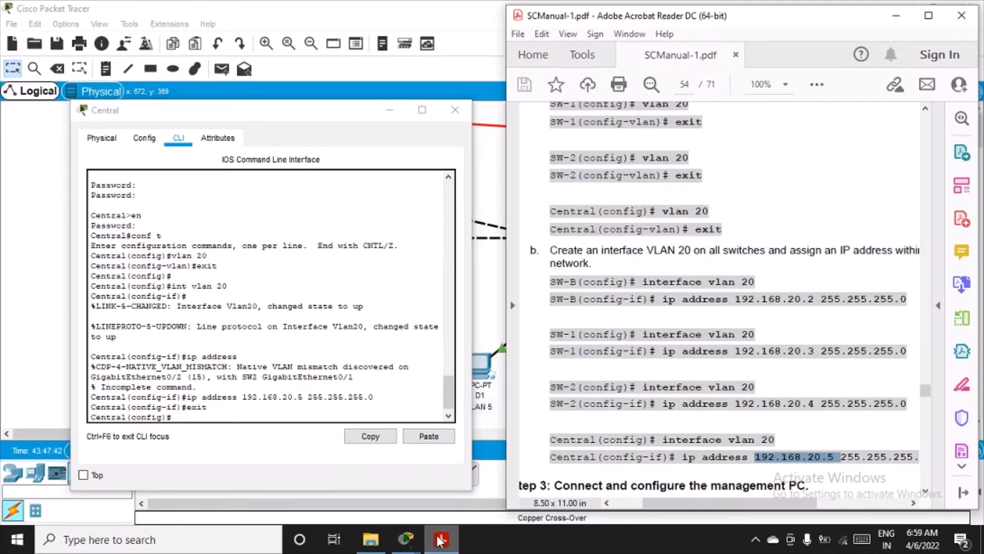
scroll(733, 380, "down", 5)
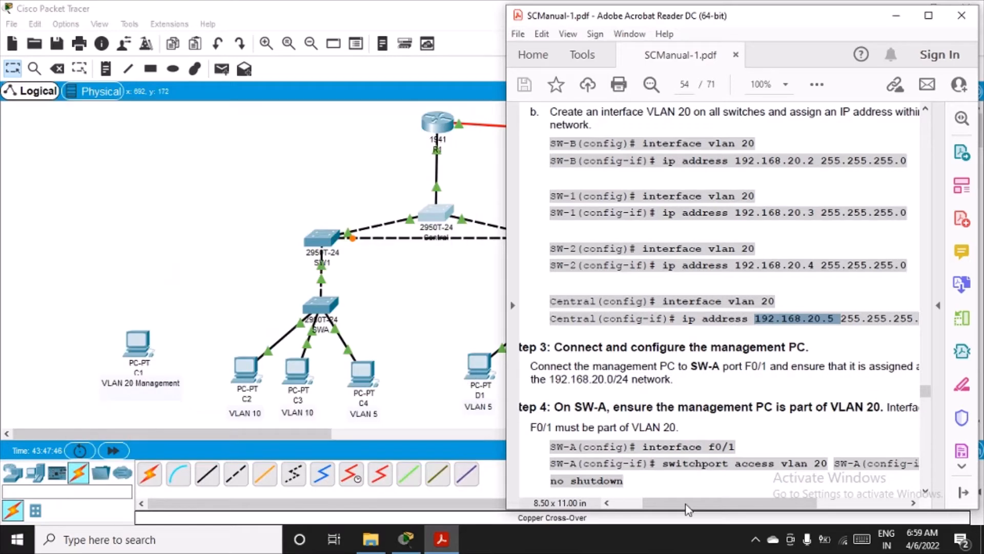
left_click_drag(716, 504, 695, 508)
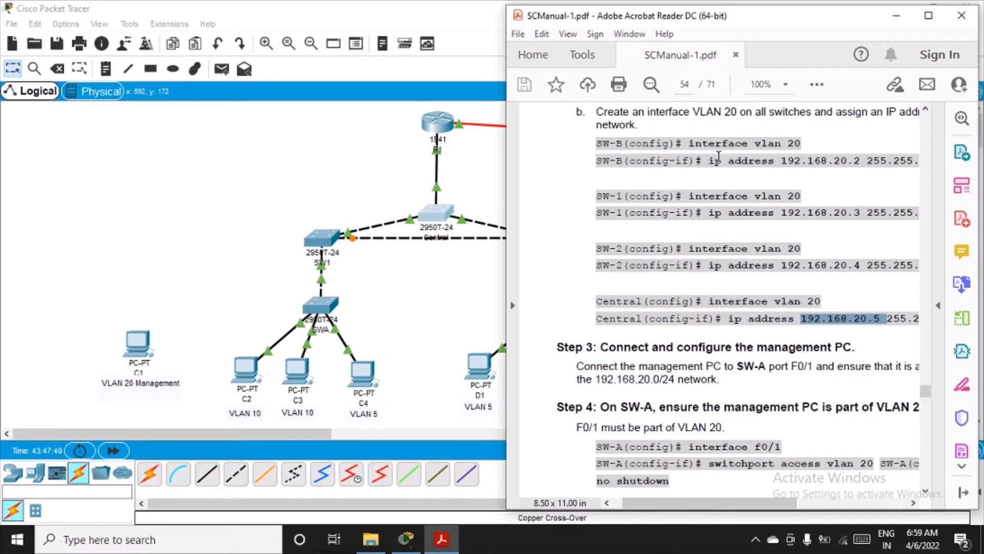
scroll(761, 336, "down", 3)
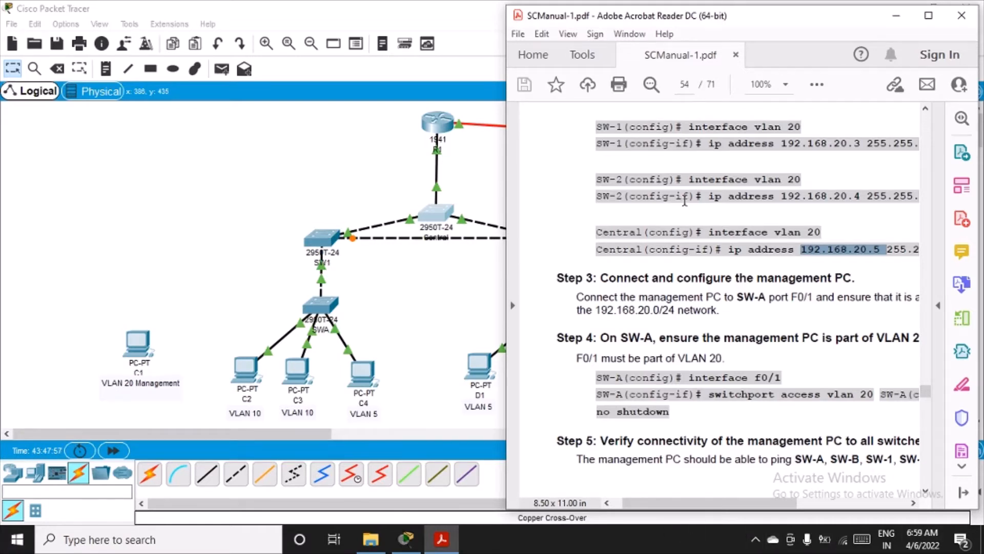
mouse_move(736, 502)
left_mouse_down()
mouse_move(768, 511)
mouse_move(846, 494)
mouse_move(737, 495)
left_mouse_up()
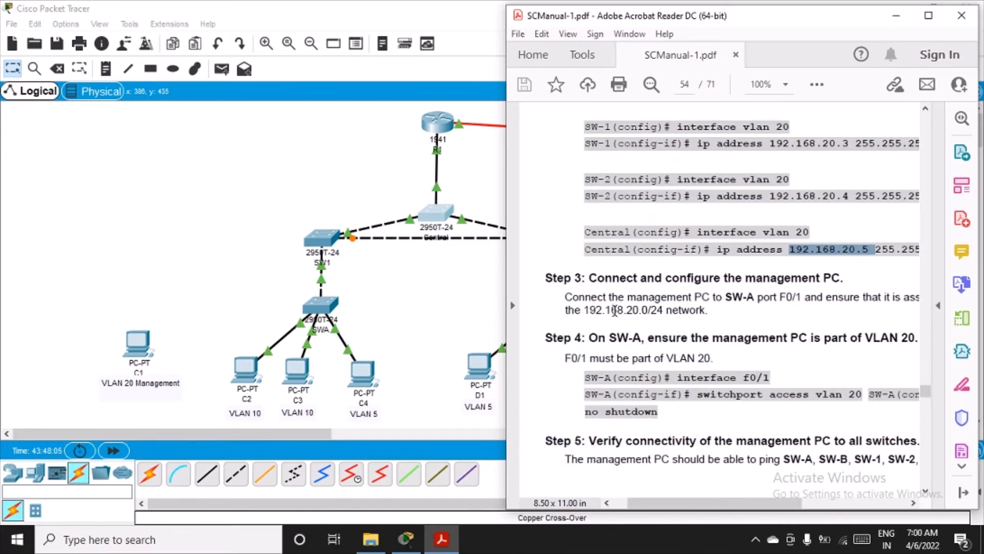
left_click_drag(596, 310, 654, 312)
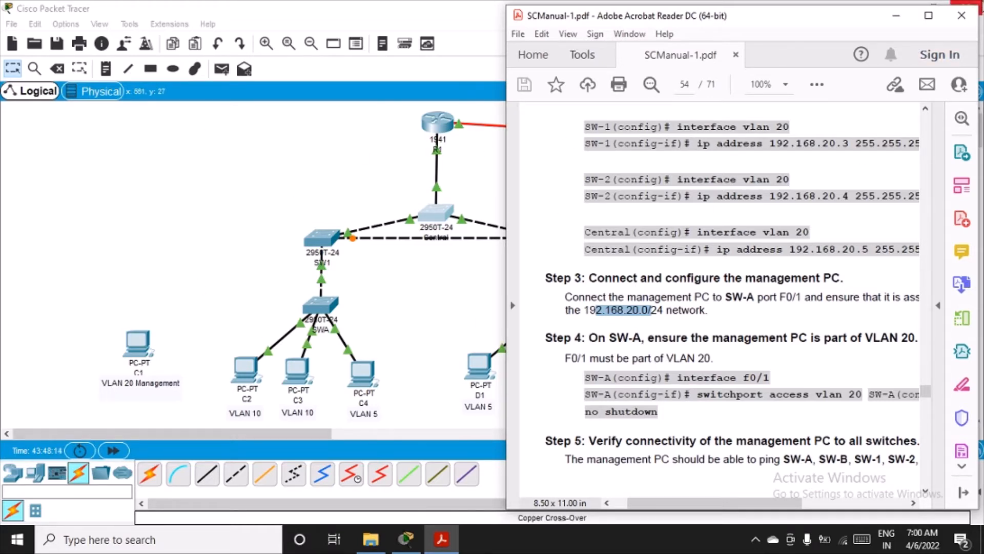
left_click(903, 19)
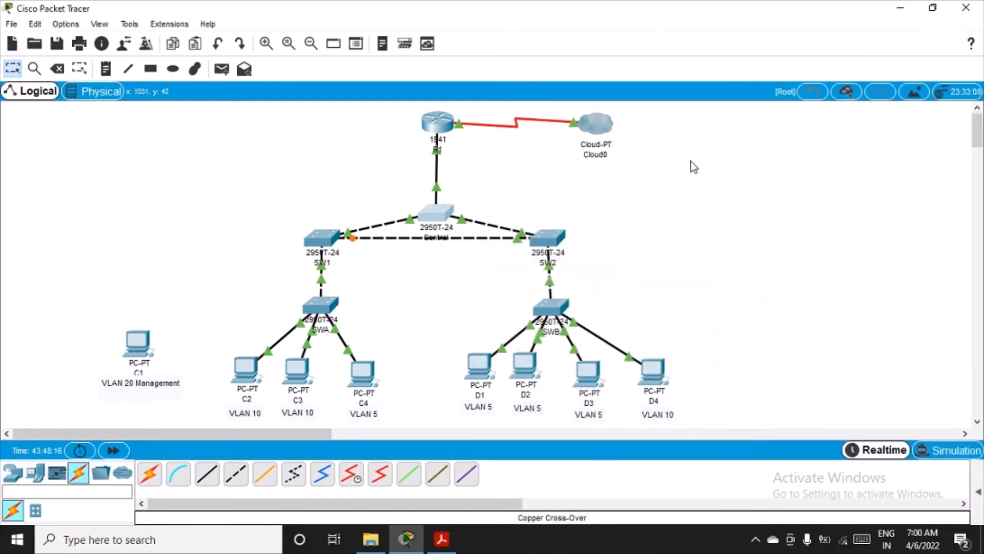
mouse_move(135, 349)
left_mouse_down()
mouse_move(153, 350)
mouse_move(130, 347)
mouse_move(137, 350)
left_mouse_up()
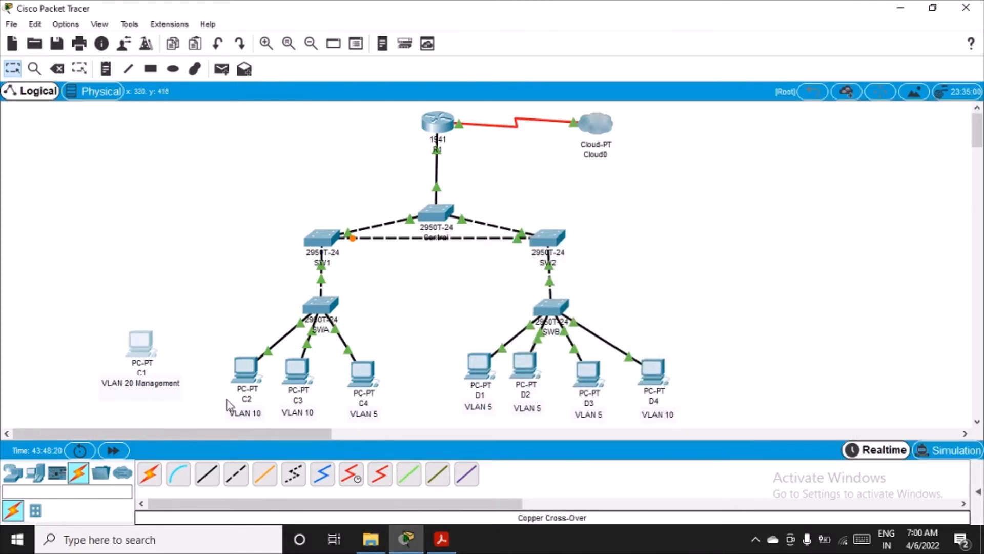
left_click(149, 474)
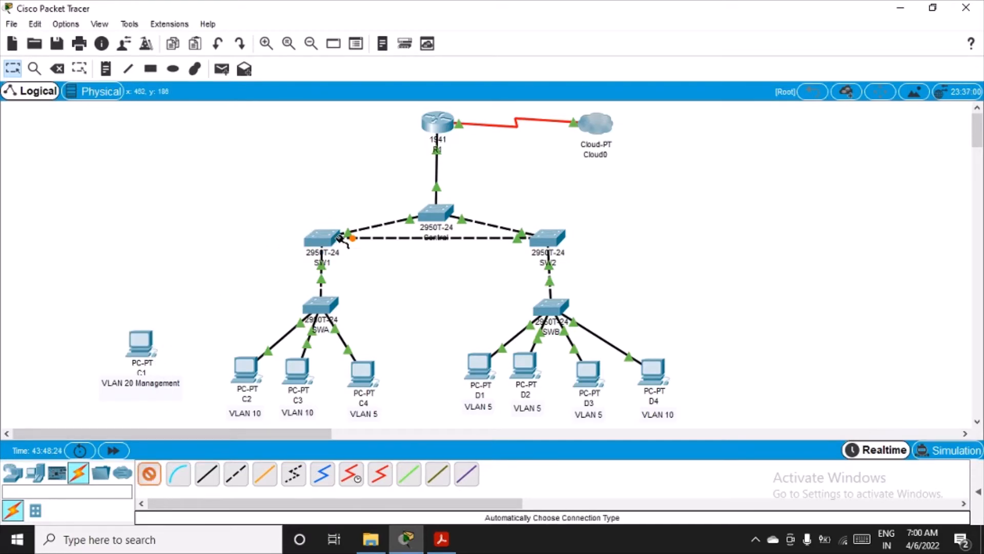
left_click(314, 238)
left_click(57, 69)
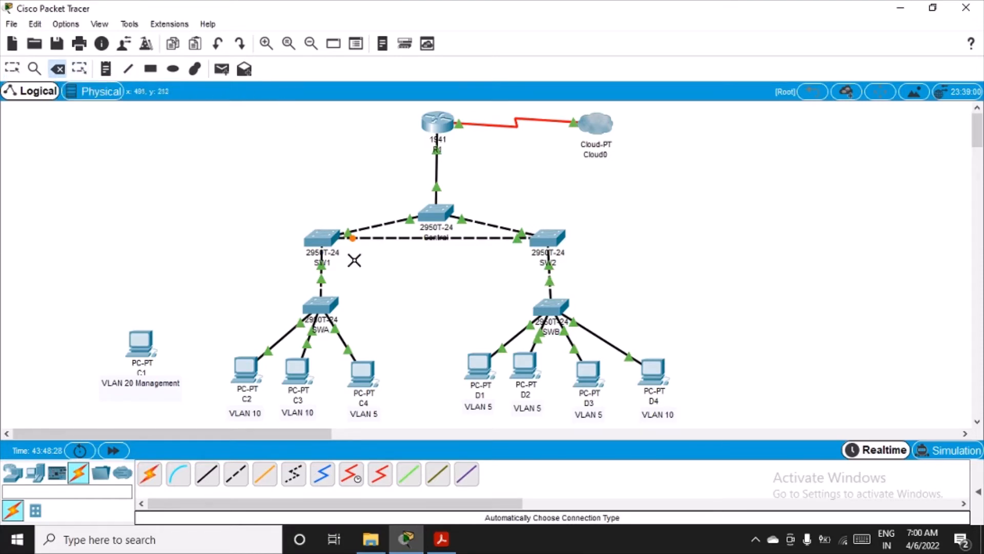
left_click(149, 479)
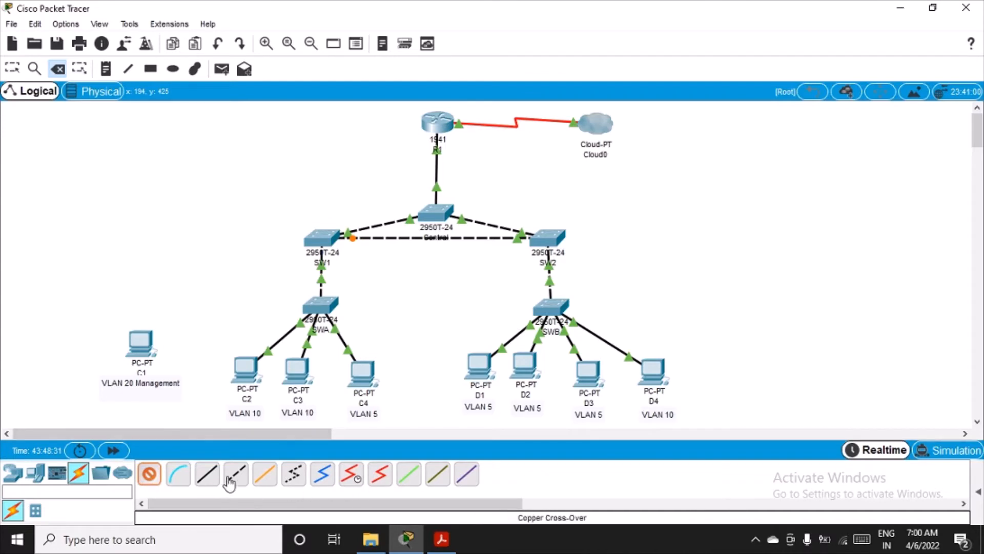
Step: Connect SW1's FastEthernet0/1 to C1's FastEthernet0 with a copper straight-through cable and move C1 slightly closer to the switch
left_click(442, 539)
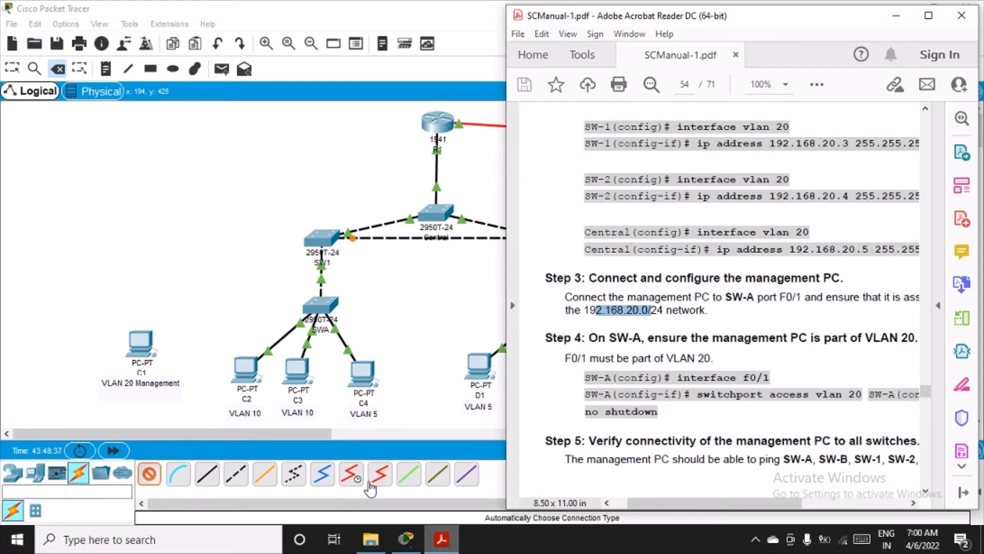
left_click(205, 483)
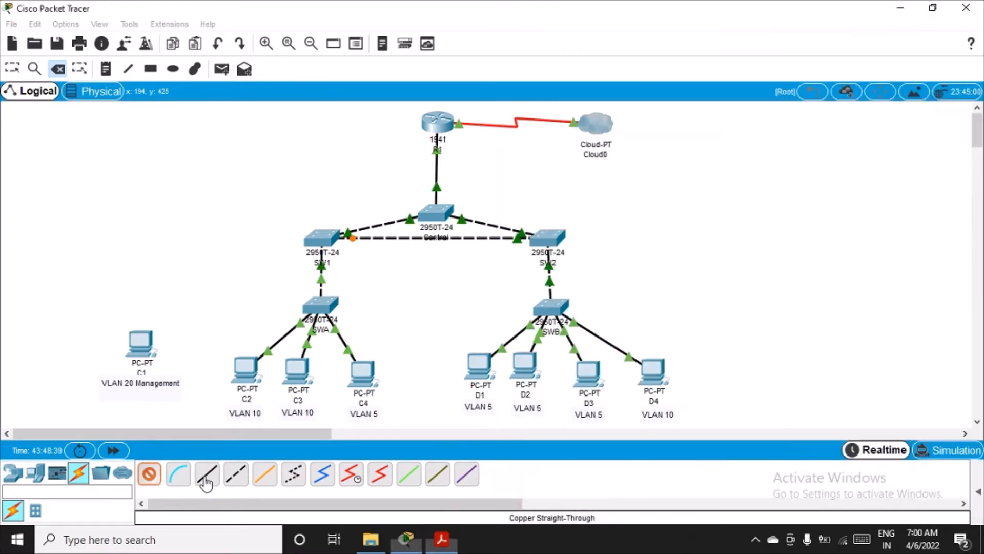
left_click(311, 240)
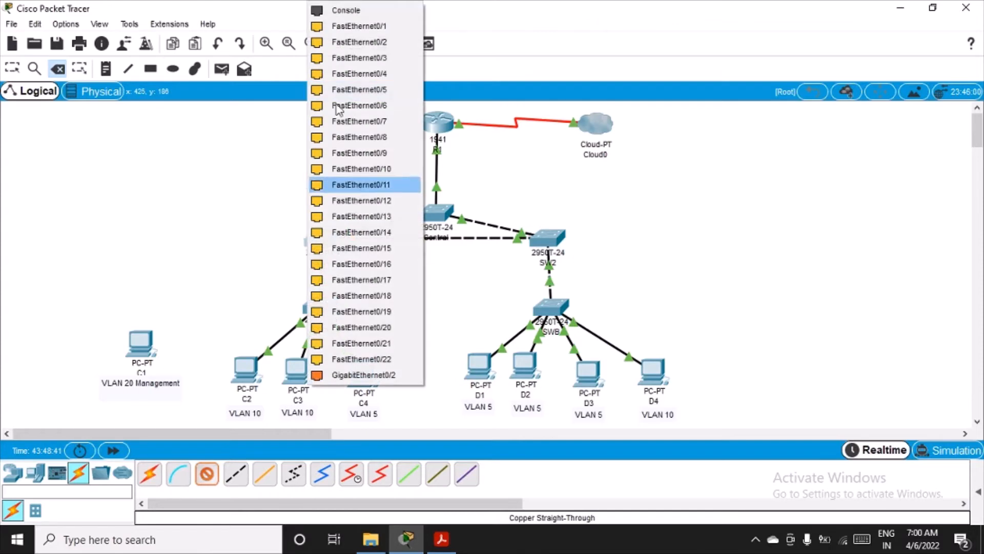
left_click(368, 29)
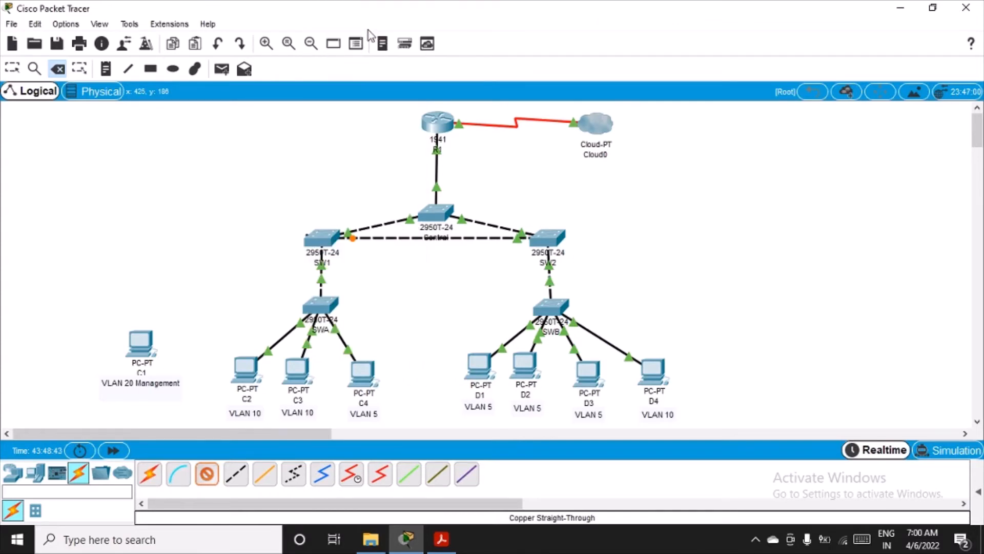
left_click(141, 340)
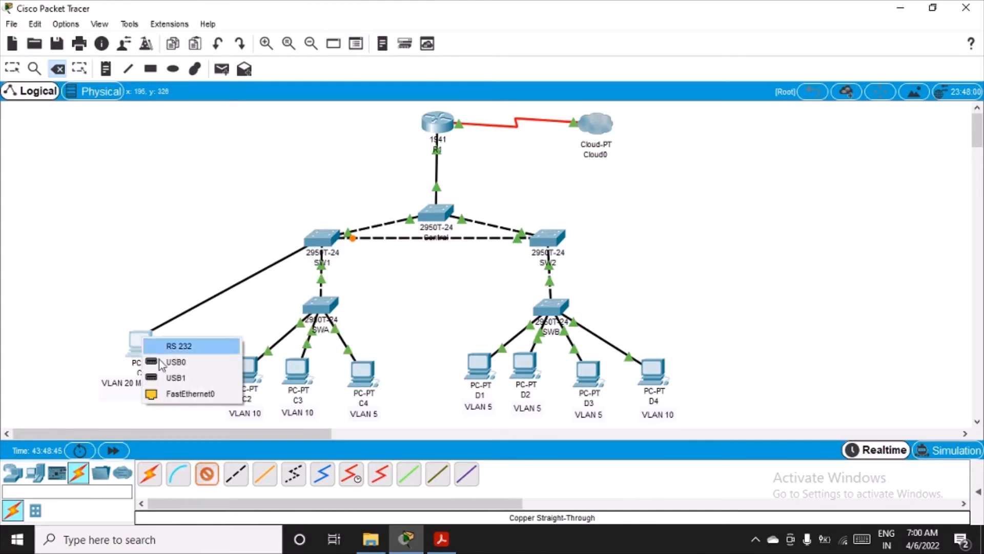
left_click(168, 390)
left_click_drag(138, 350, 153, 324)
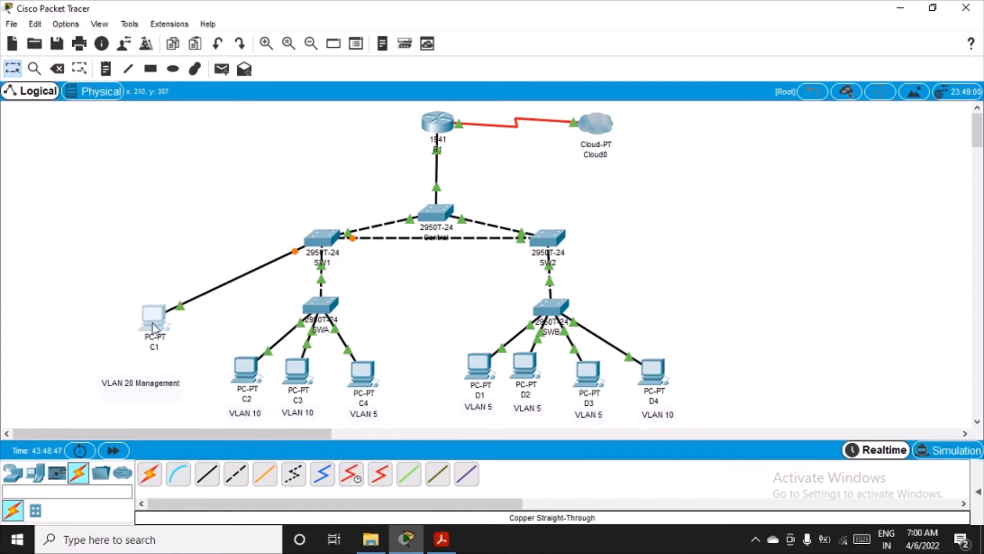
Step: Assign C1 the static IP address 192.168.20.50 with subnet mask 255.255.255.0 and close its configuration window
left_click(153, 323)
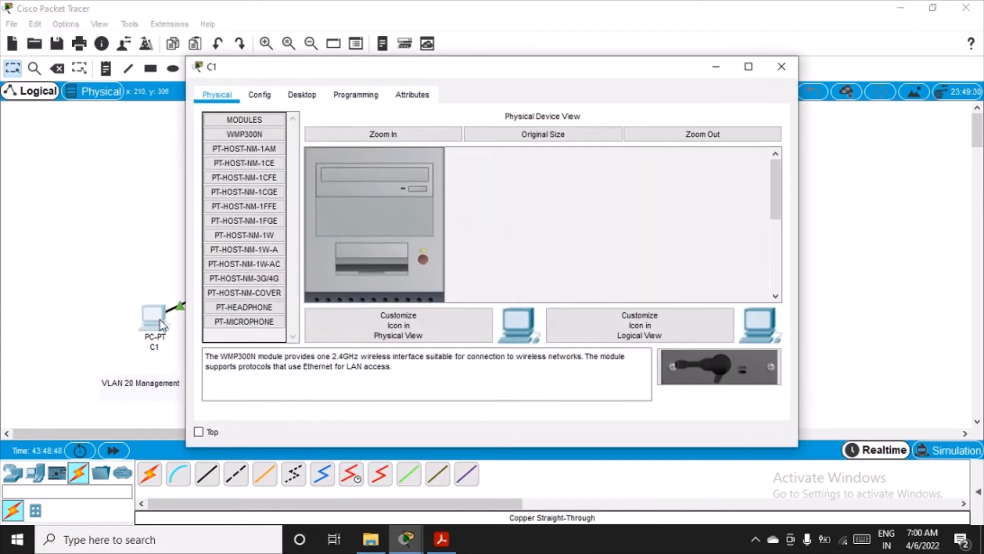
left_click(302, 94)
left_click(279, 123)
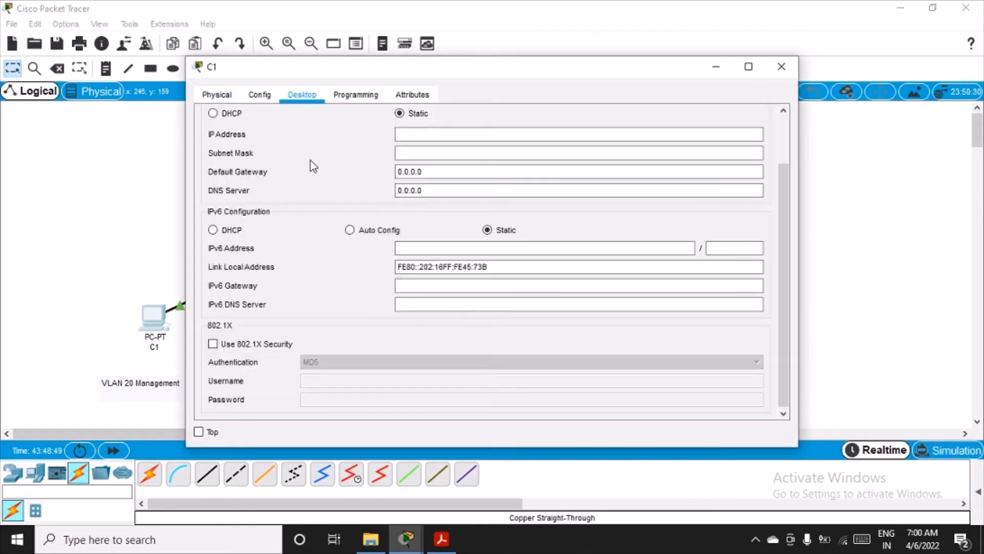
left_click(519, 137)
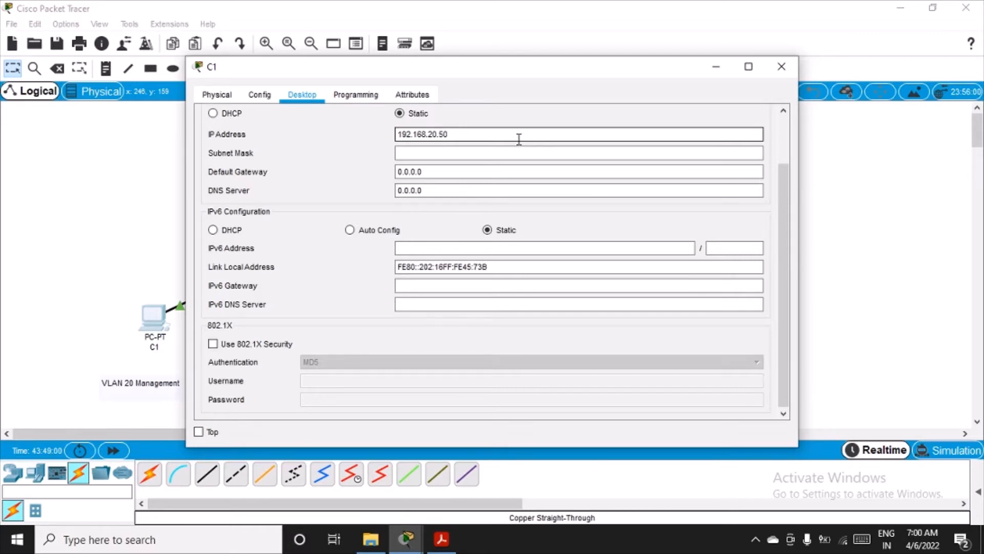
left_click(510, 153)
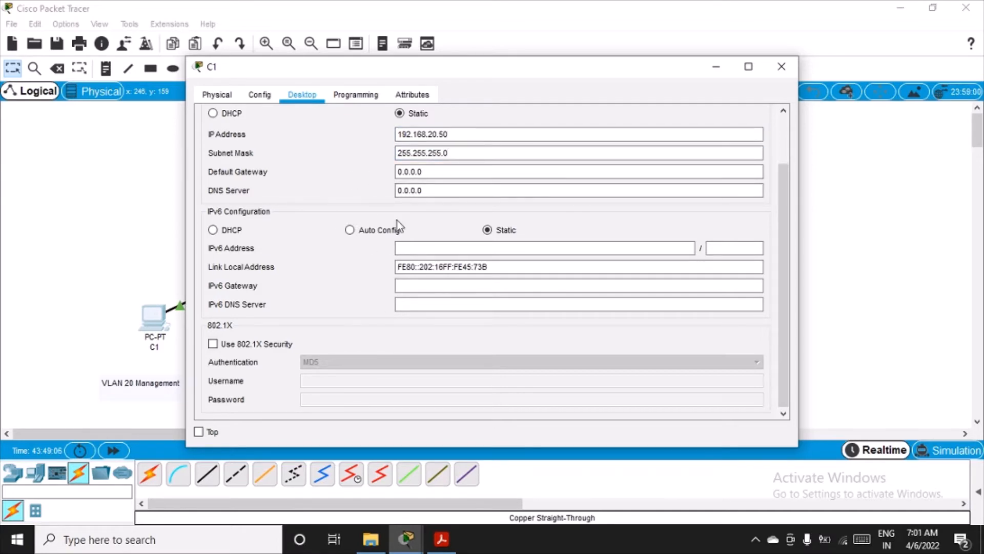
left_click(400, 173)
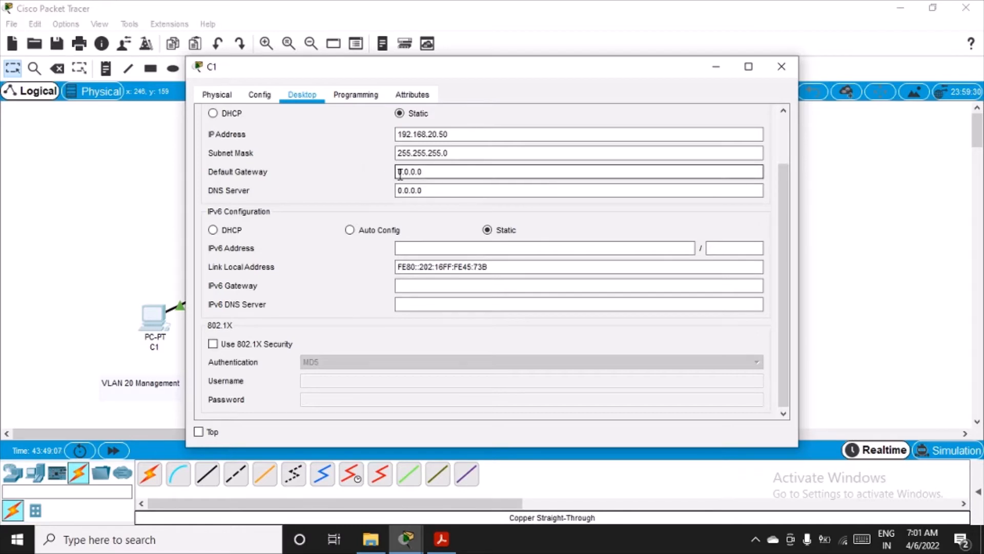
left_click(782, 67)
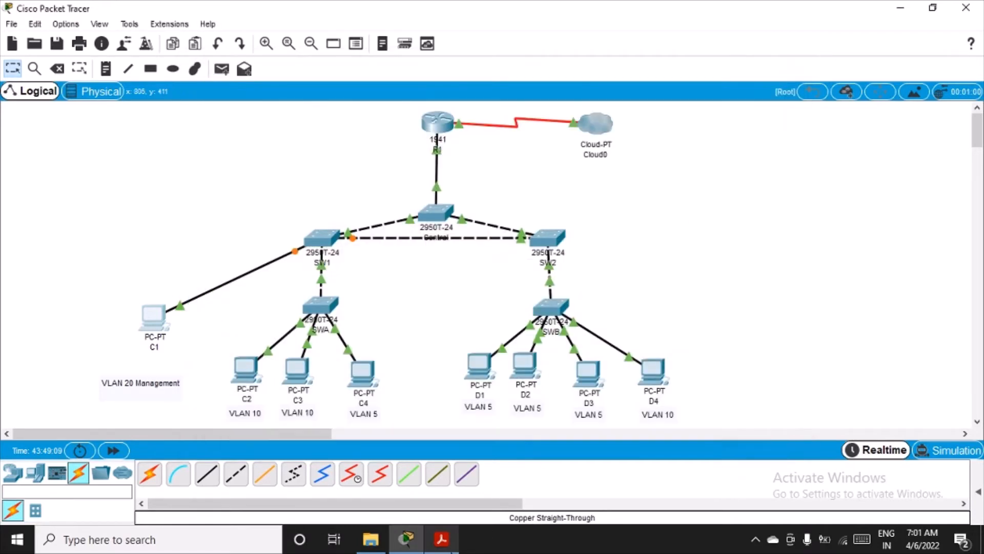
Step: Switch to Adobe Acrobat Reader, check in SCManual-1.pdf which switch the management PC connects to, and close the reader
left_click(442, 538)
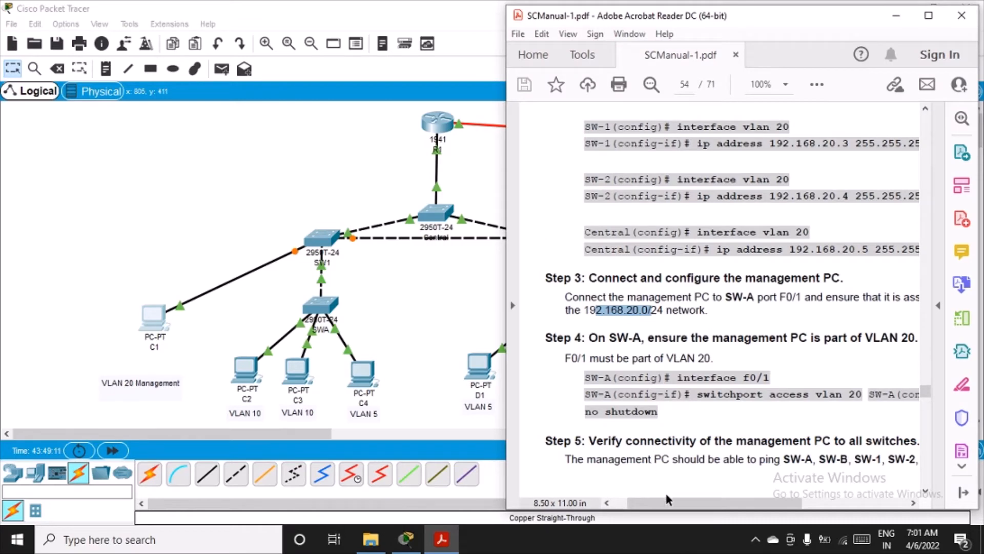
mouse_move(666, 502)
left_mouse_down()
mouse_move(725, 505)
mouse_move(667, 510)
left_mouse_up()
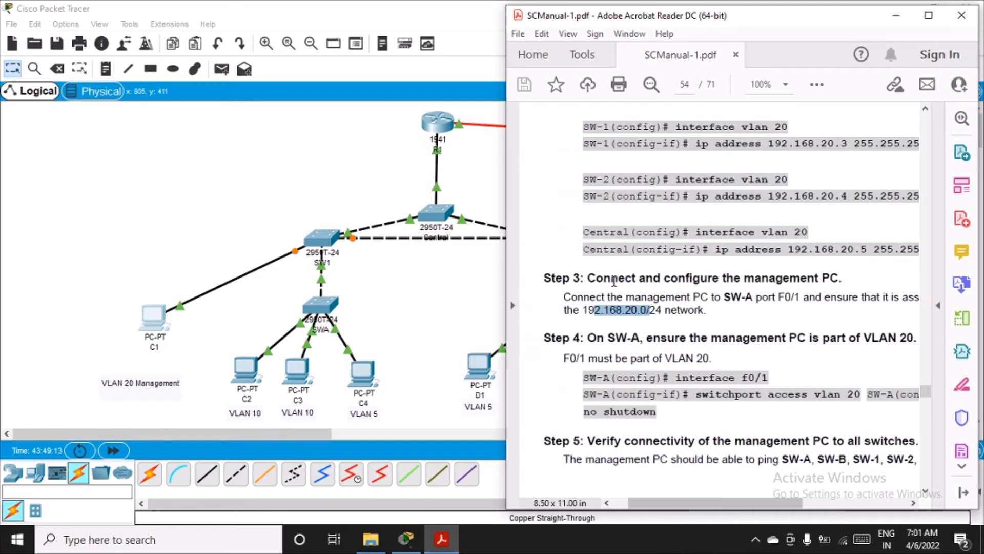
scroll(614, 281, "down", 3)
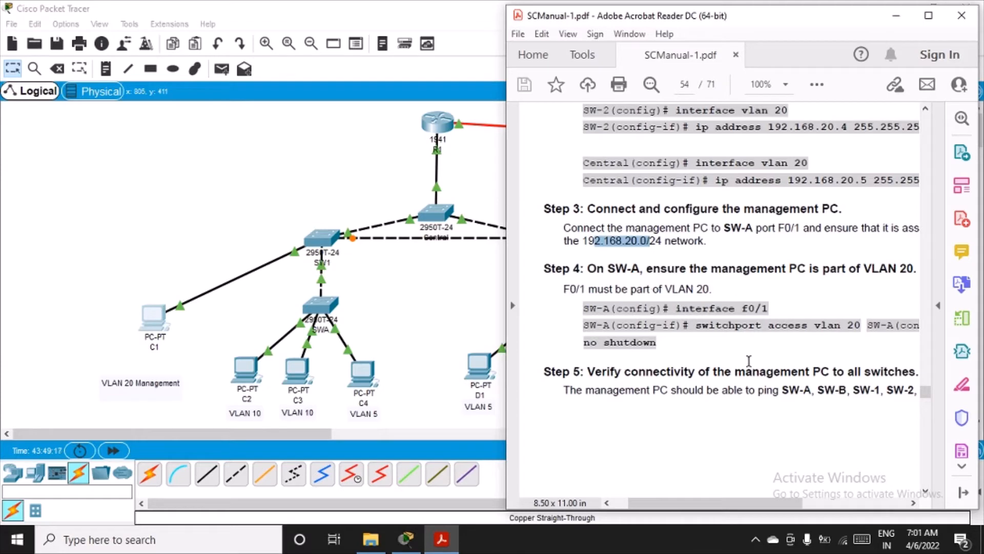
mouse_move(703, 505)
left_mouse_down()
mouse_move(758, 503)
mouse_move(718, 502)
left_mouse_up()
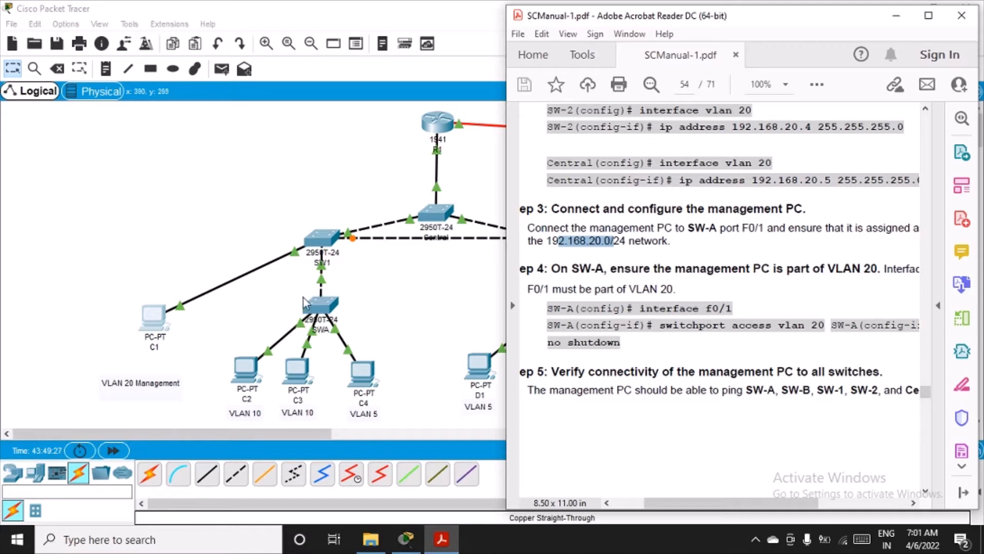
left_click(962, 15)
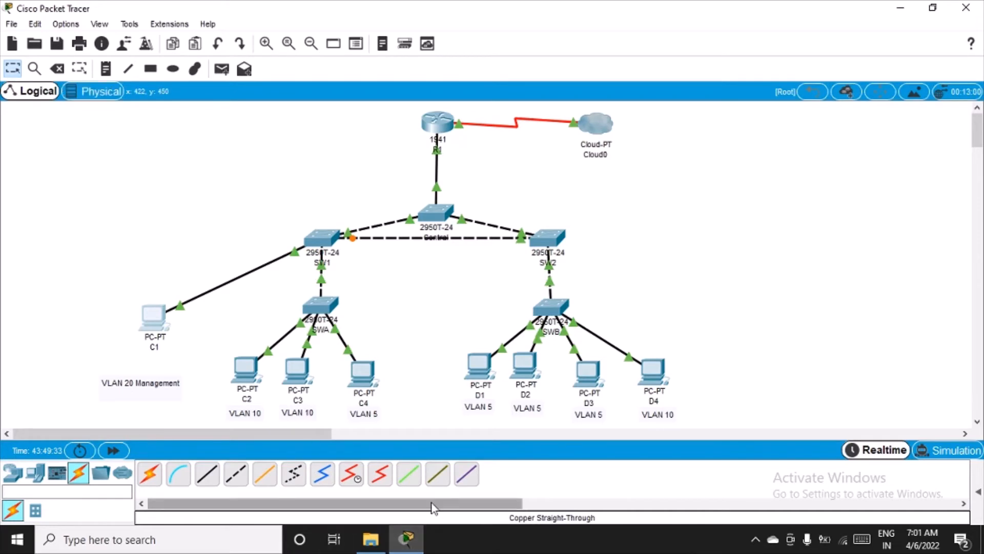
Step: Delete the cable between C1 and SW1
left_click(57, 69)
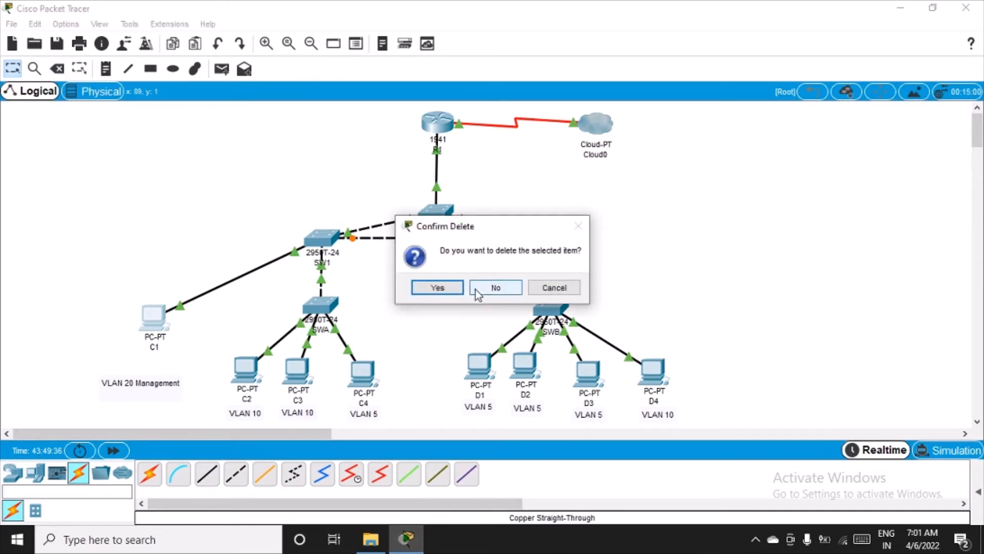
left_click(232, 167)
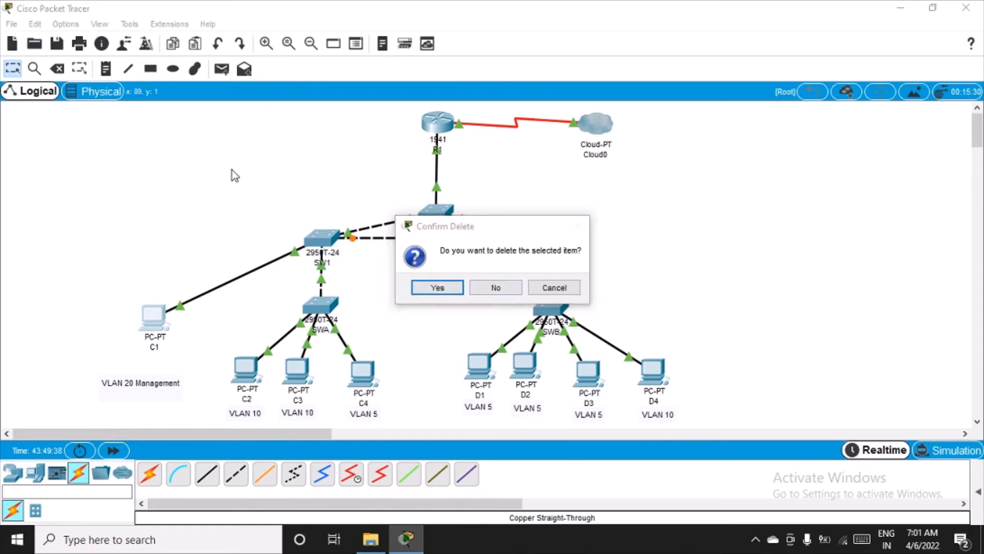
left_click(576, 287)
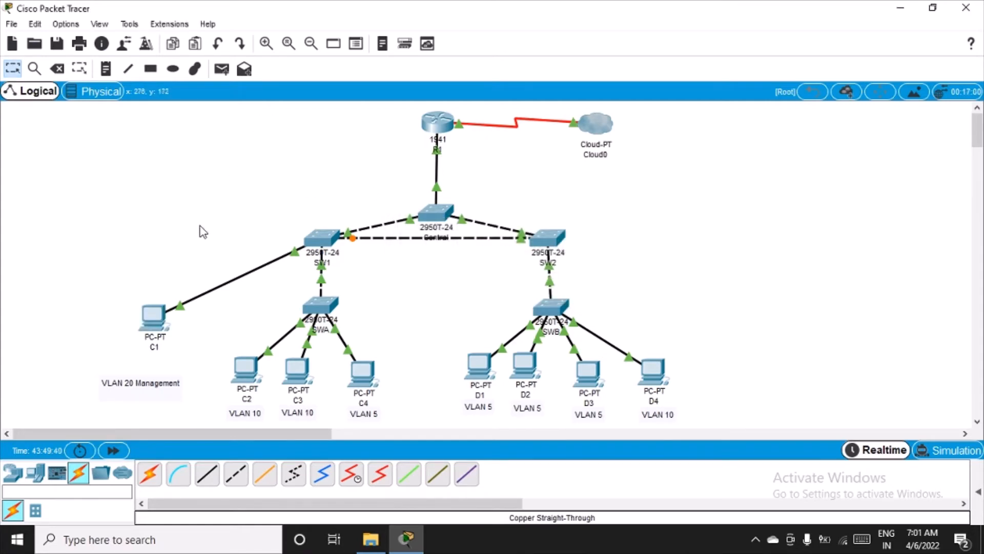
left_click(57, 71)
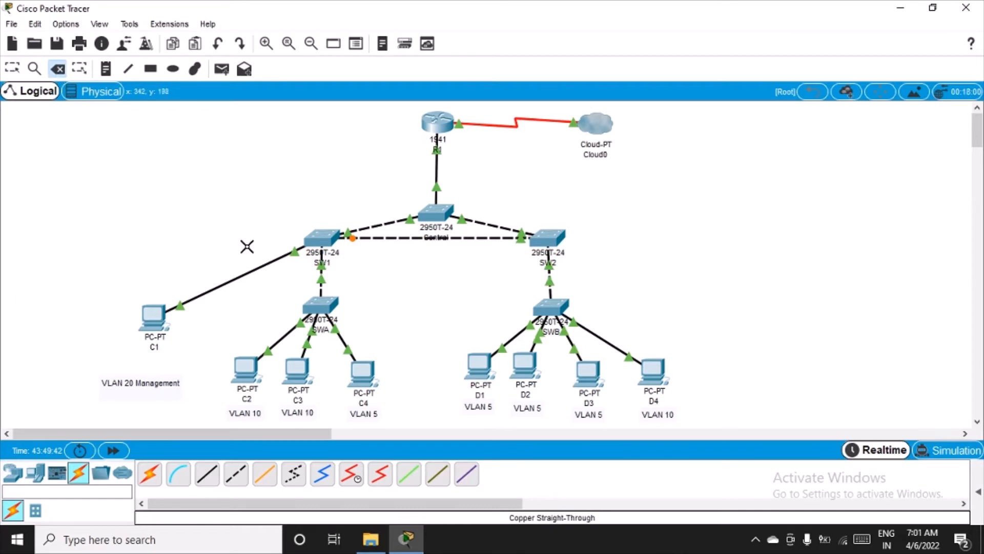
left_click(251, 273)
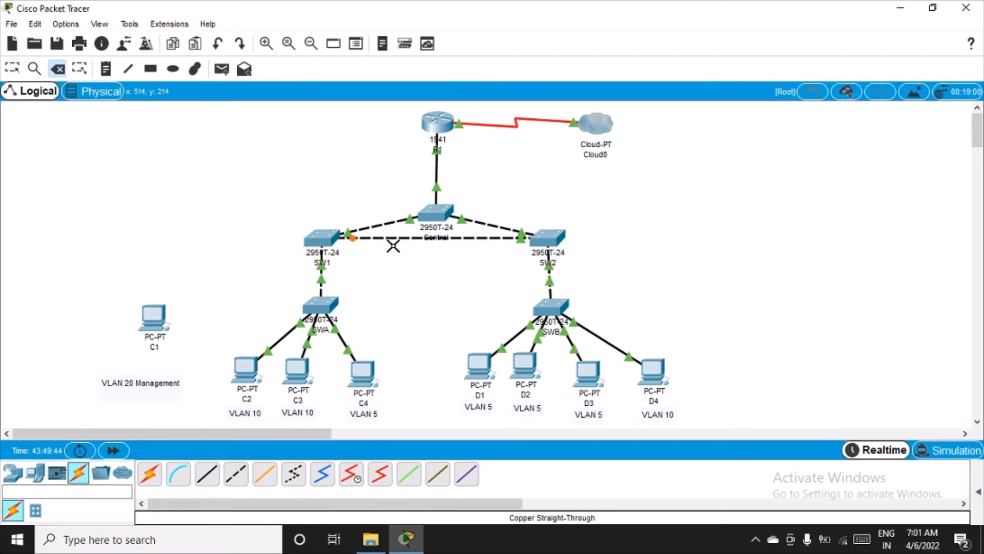
Step: Connect C1's FastEthernet0 to port F0/1 on SWA with a copper straight-through cable and place C1 just above its VLAN 20 Management label
left_click(12, 68)
left_click_drag(155, 326, 150, 340)
left_click(206, 474)
left_click(159, 343)
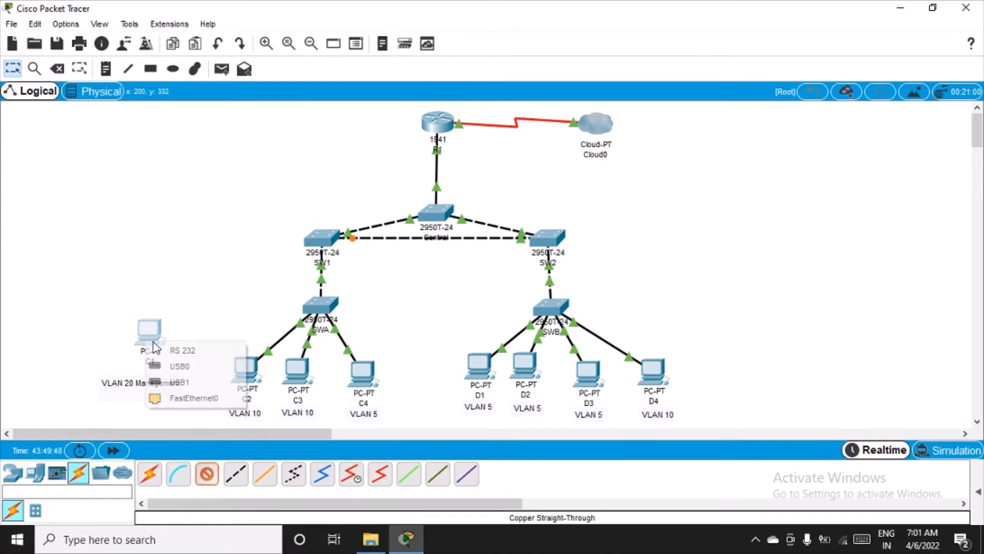
left_click(195, 398)
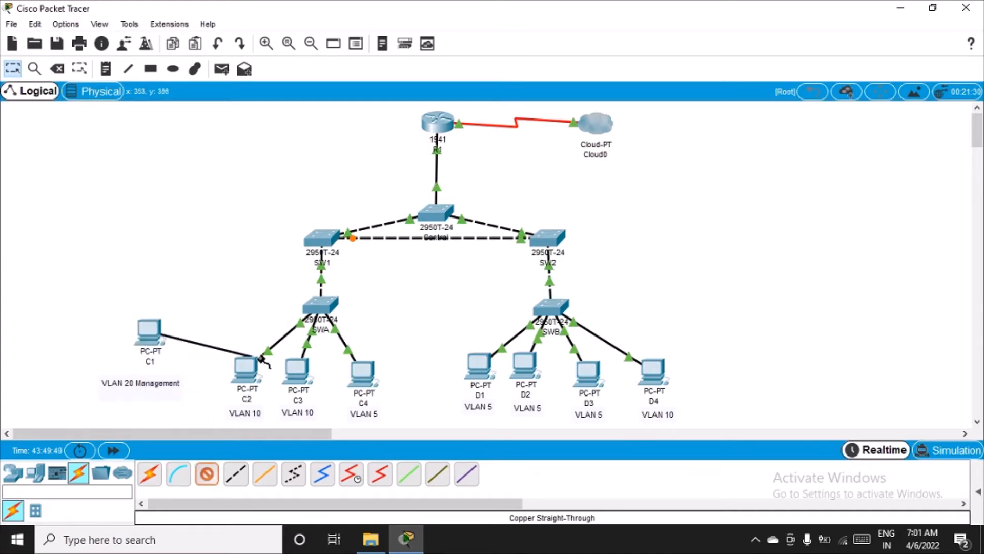
left_click(309, 302)
left_click(351, 27)
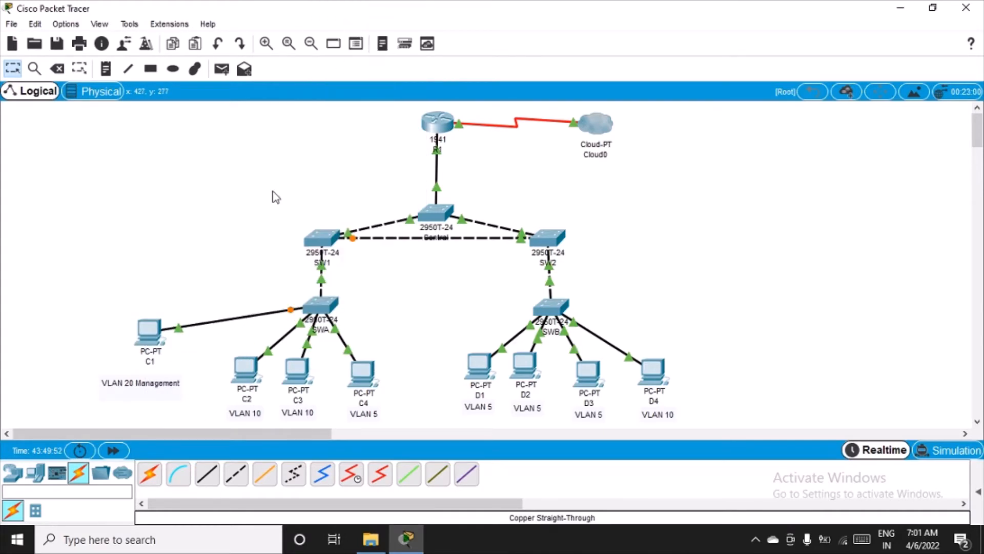
left_click_drag(154, 333, 148, 343)
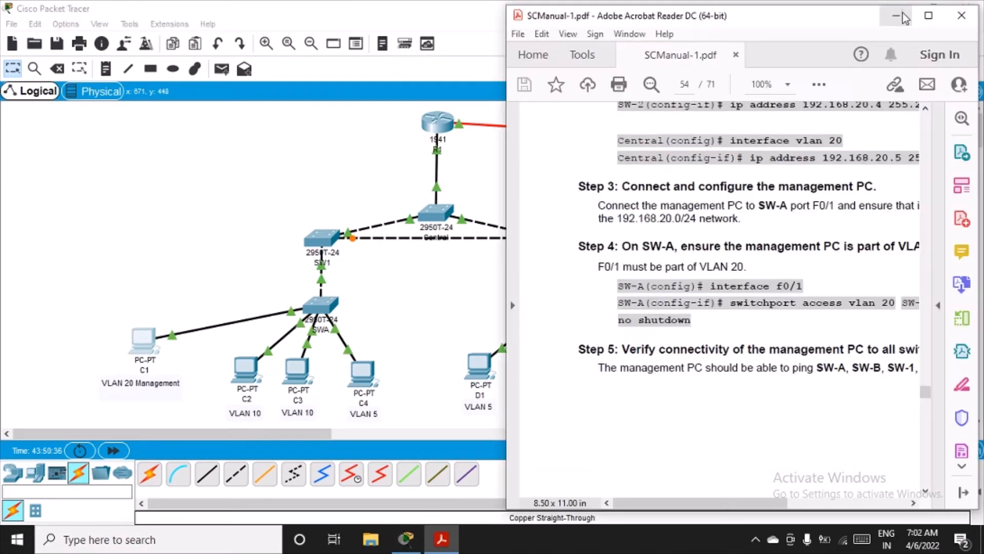
Step: Return to Cisco Packet Tracer and review C1's IP configuration
left_click(904, 17)
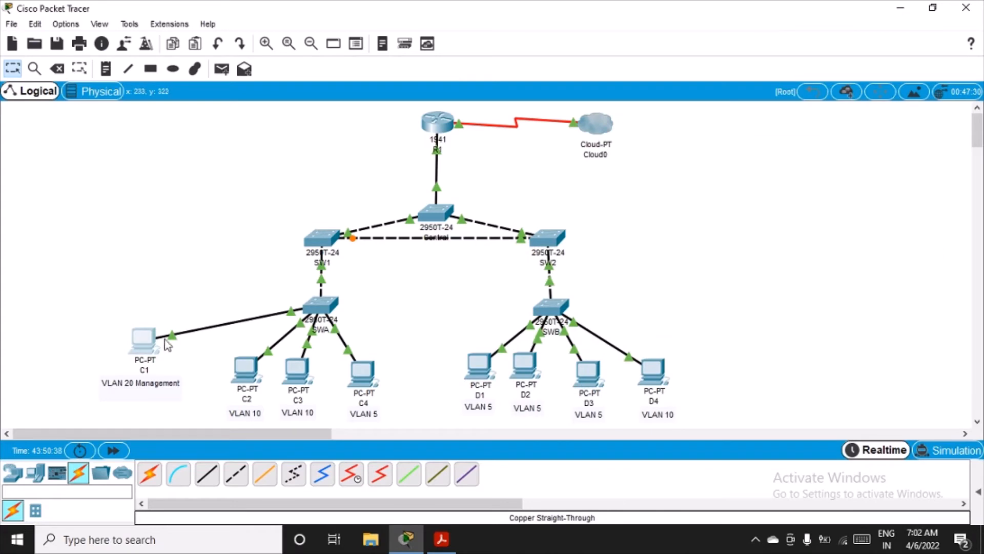
left_click_drag(148, 350, 146, 344)
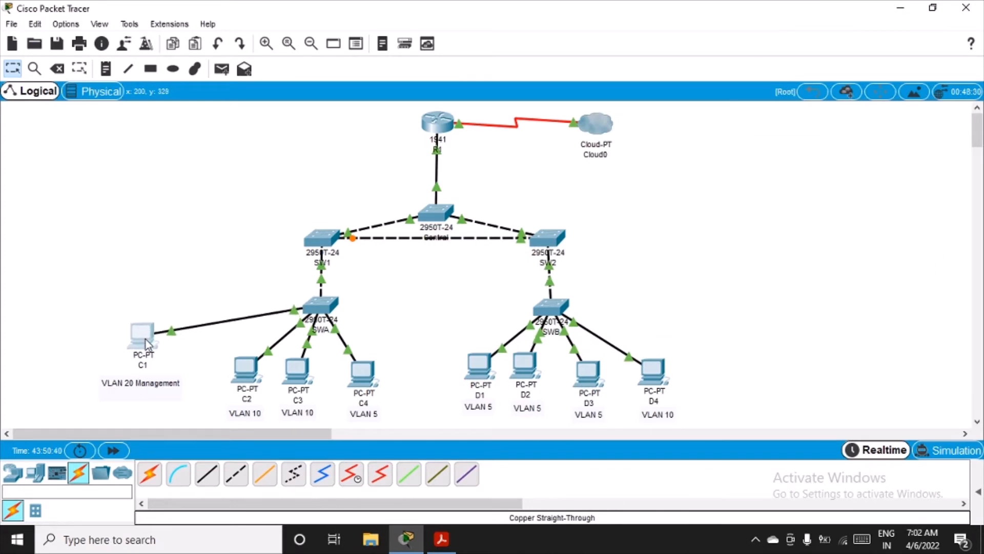
left_click(145, 340)
left_click(271, 149)
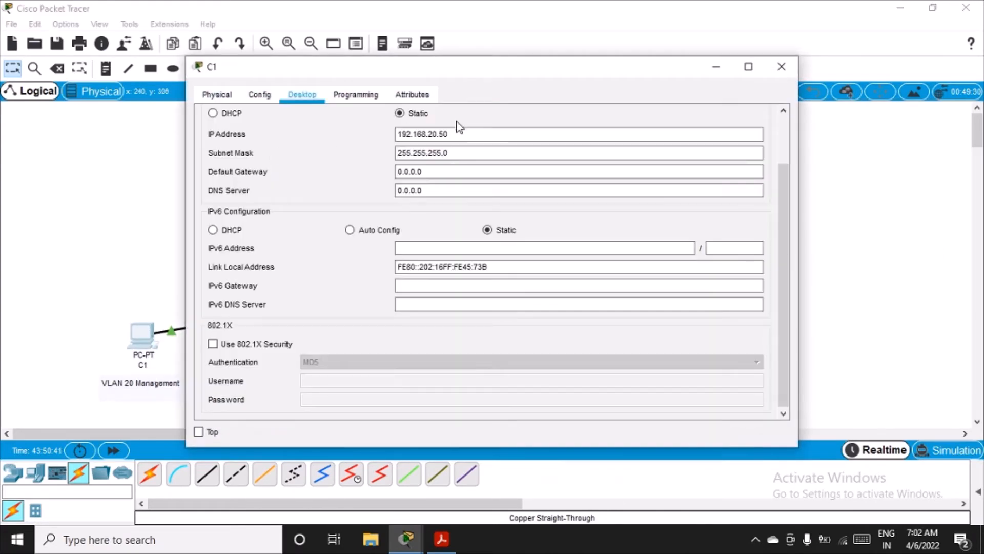
left_click(783, 66)
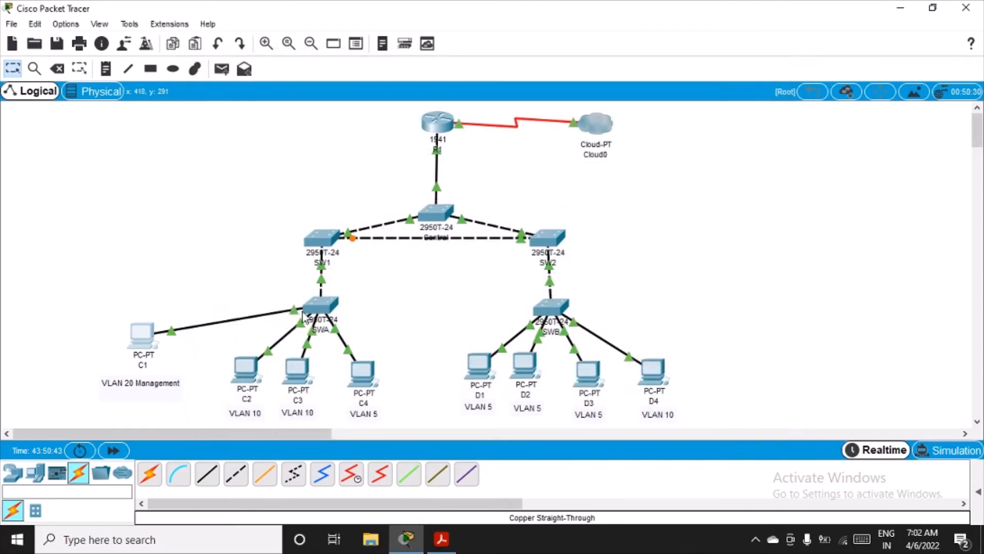
Step: Switch to Adobe Acrobat Reader and copy the command "switchport access vlan 20" from Step 4 of SCManual-1.pdf
left_click(441, 539)
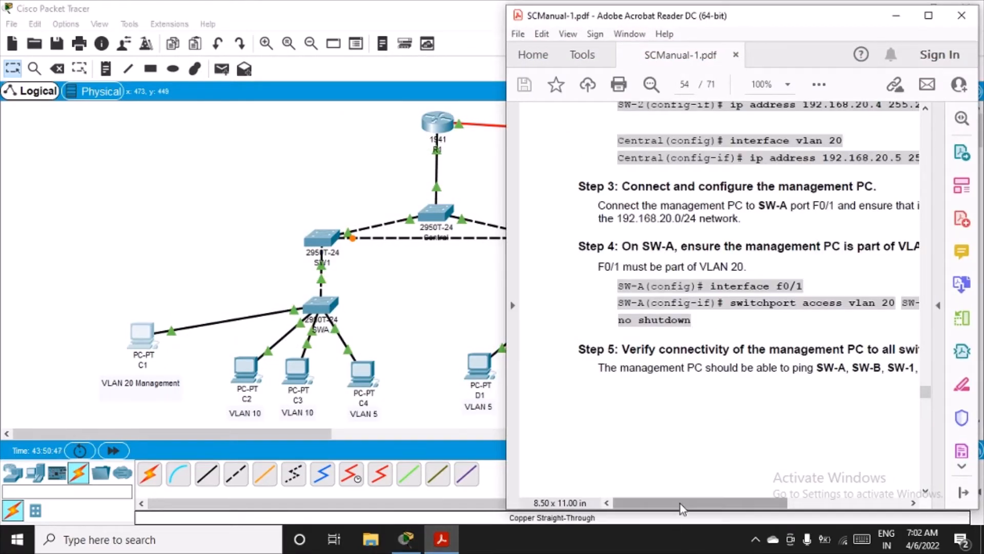
left_click_drag(681, 508, 711, 509)
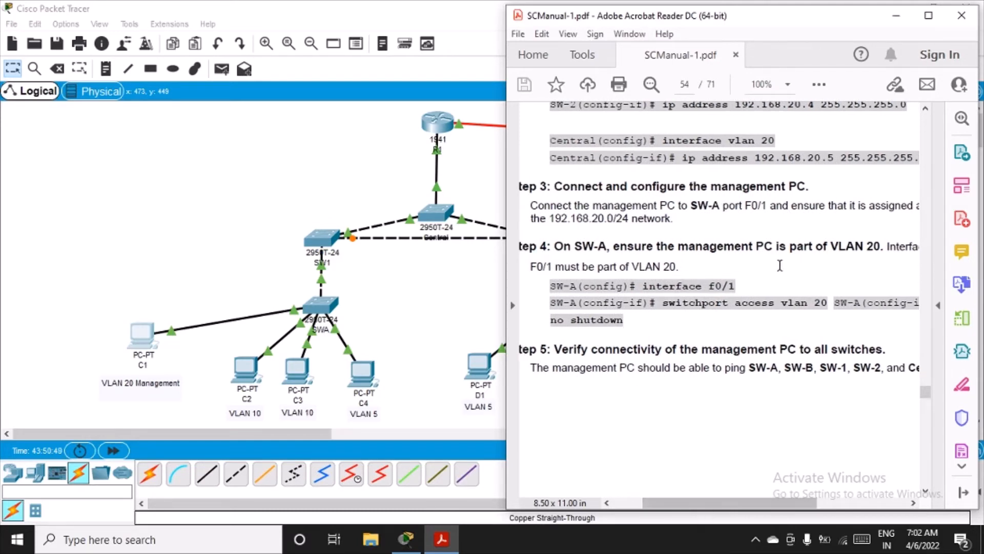
left_click_drag(799, 503, 773, 493)
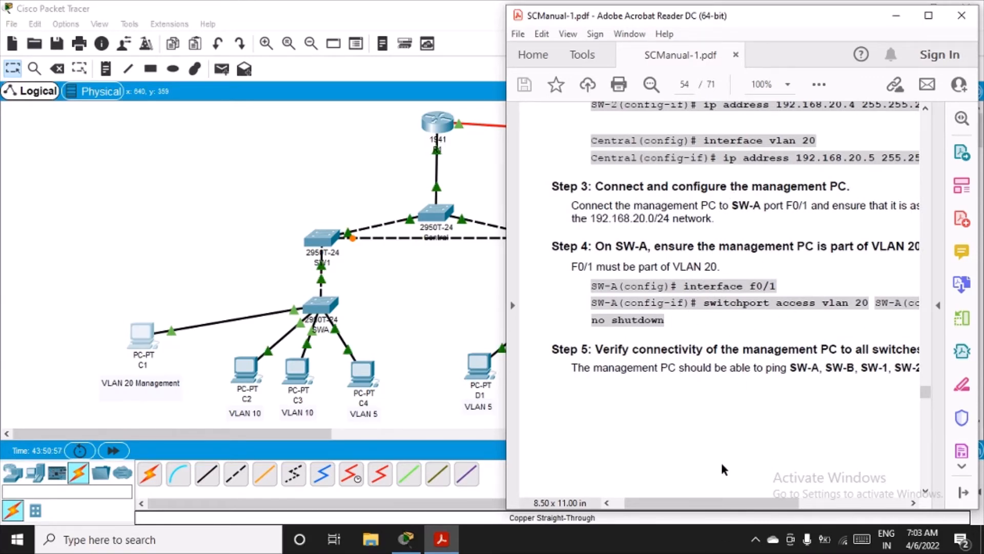
left_click_drag(713, 502, 740, 521)
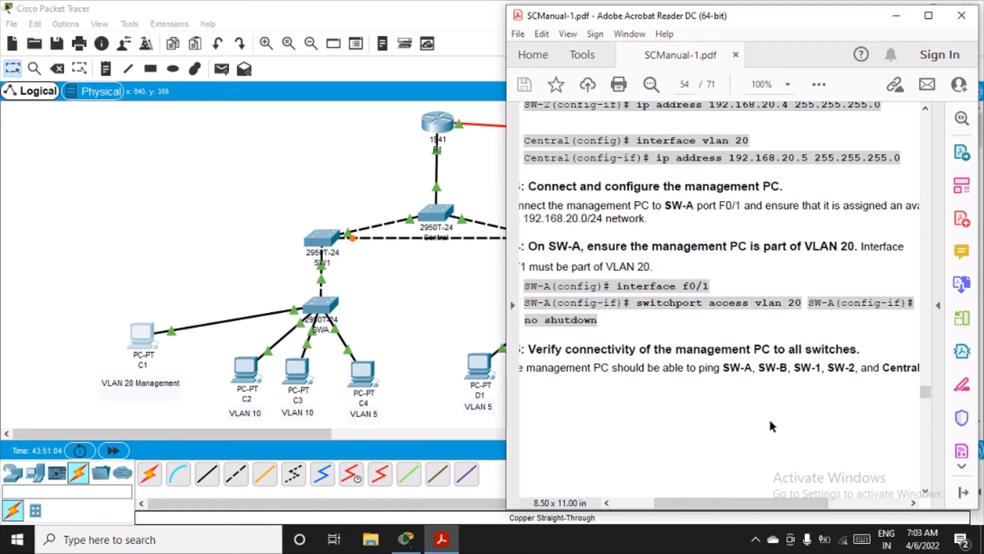
left_click_drag(639, 304, 802, 321)
left_click(715, 331)
left_click_drag(638, 307, 793, 311)
key("ctrl+c")
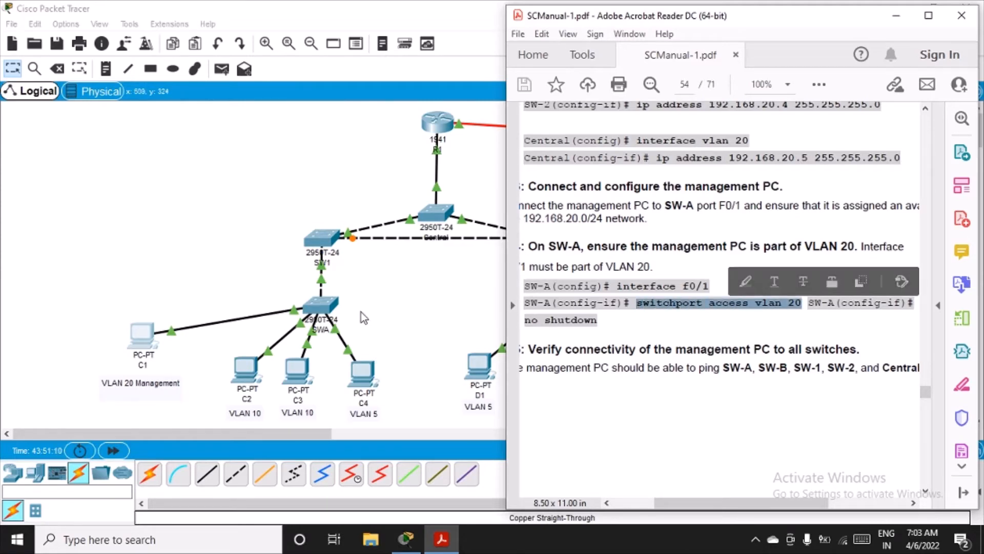
Step: In SWA's command line, assign interface f0/1 to access VLAN 20 with "switchport access vlan 20" and enable it with "no shut"
left_click(319, 307)
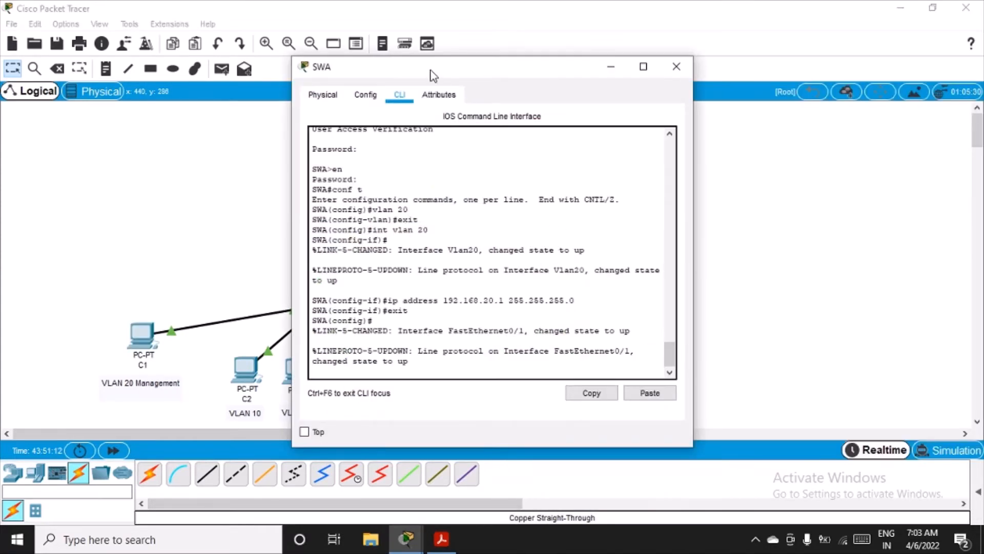
key("Return")
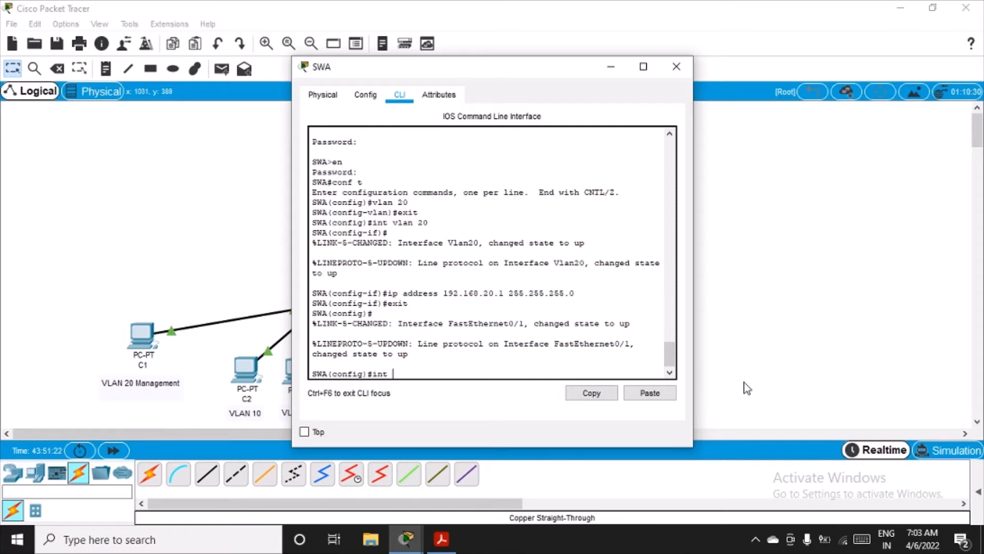
type("0/1")
key("Return")
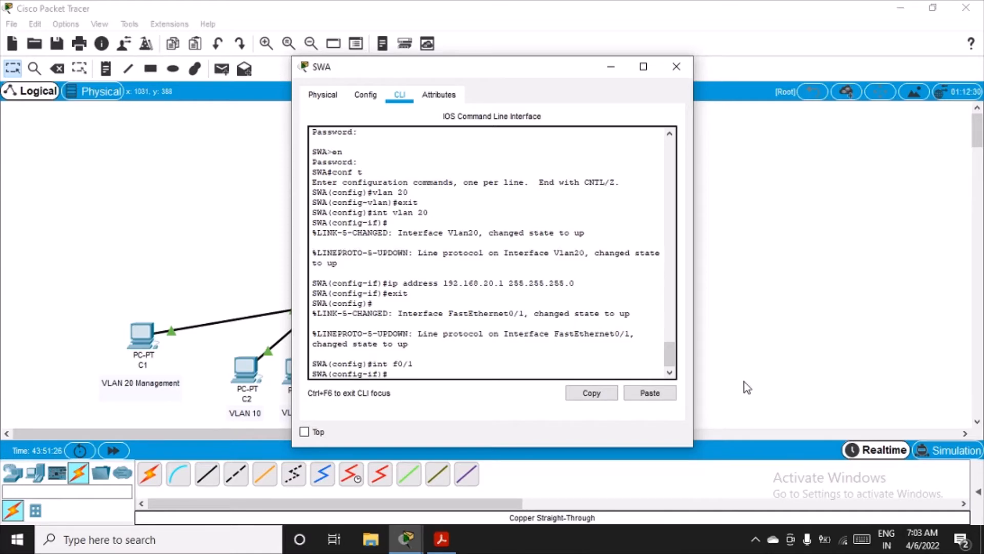
left_click(645, 397)
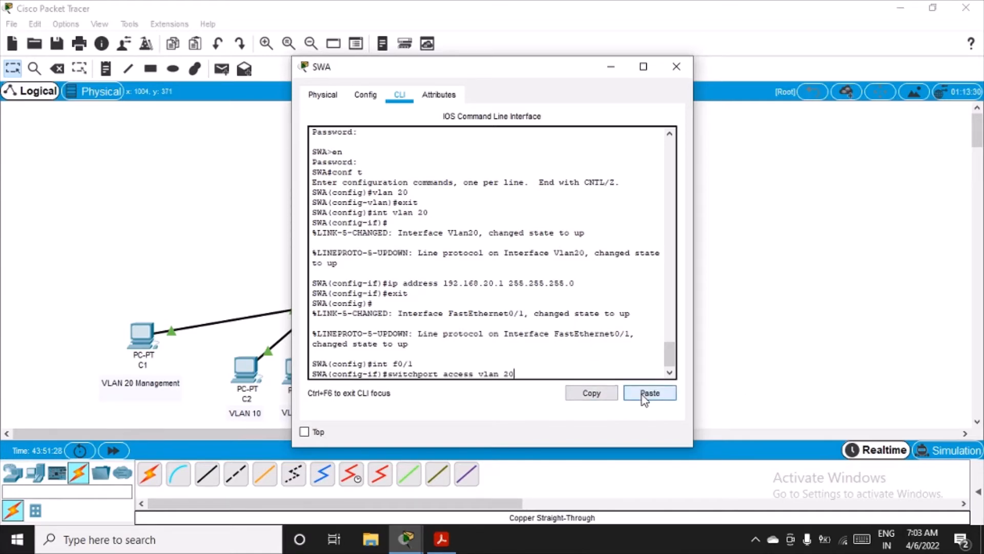
key("Return")
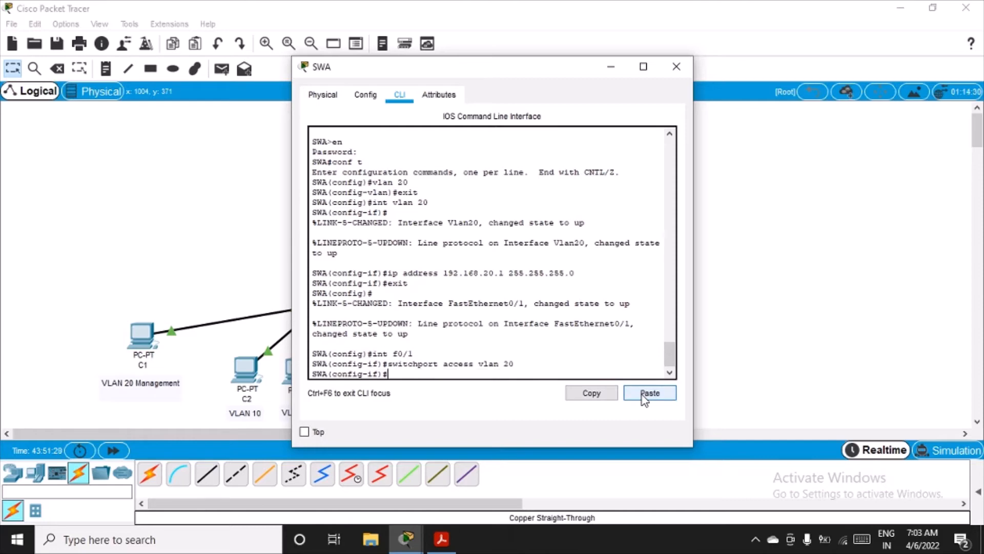
key("Return")
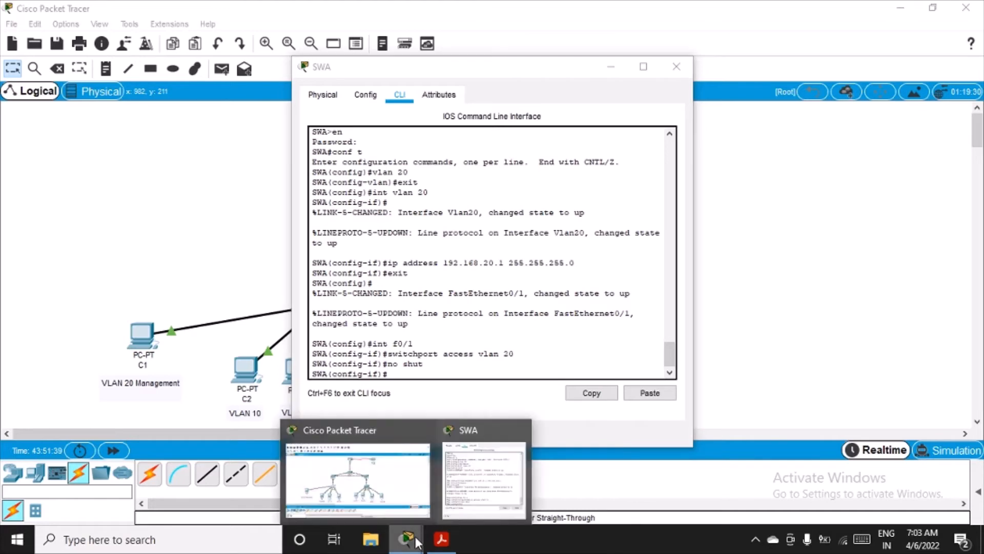
left_click(676, 67)
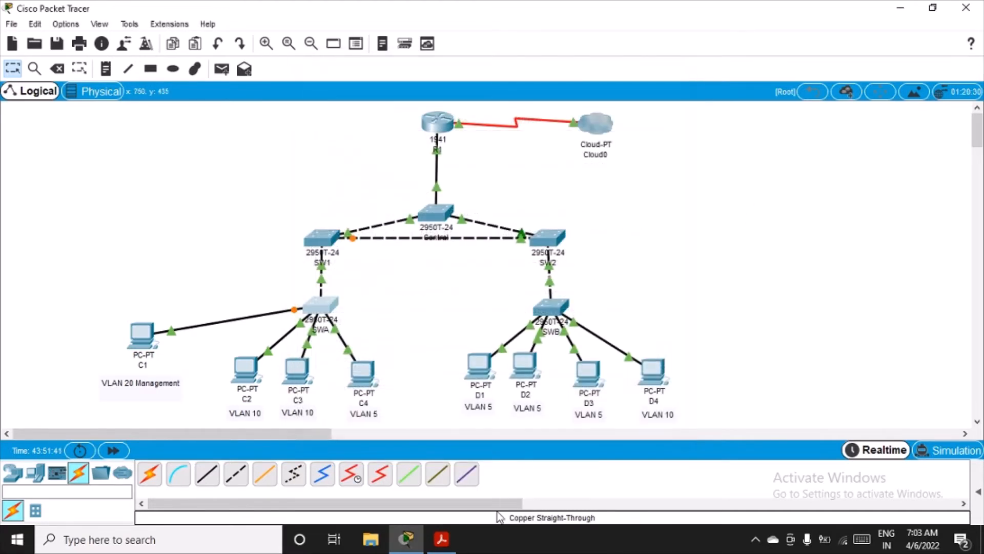
Step: Switch to Adobe Acrobat Reader and read Step 5 of SCManual-1.pdf on verifying the management PC's connectivity to all switches
left_click(441, 538)
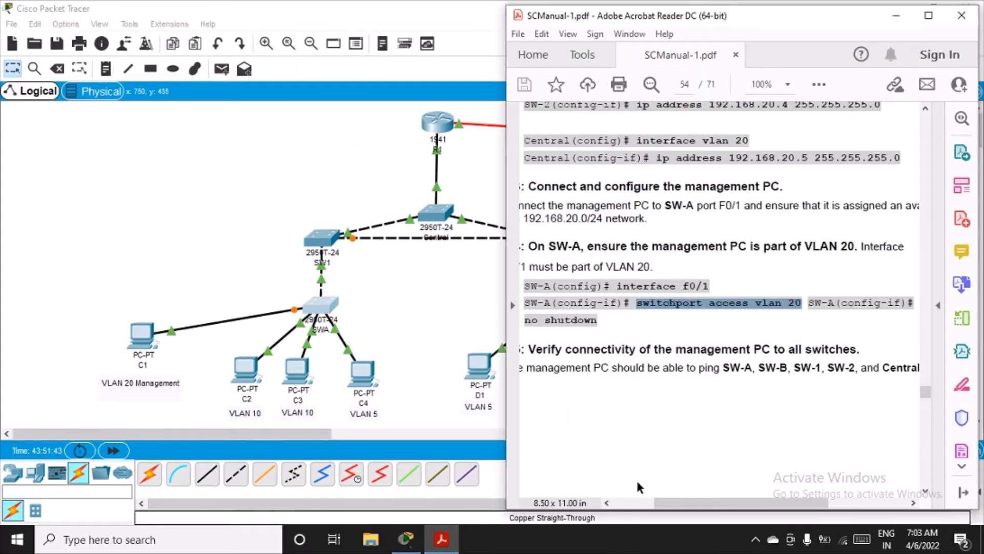
scroll(646, 410, "left", 3)
scroll(661, 328, "down", 3)
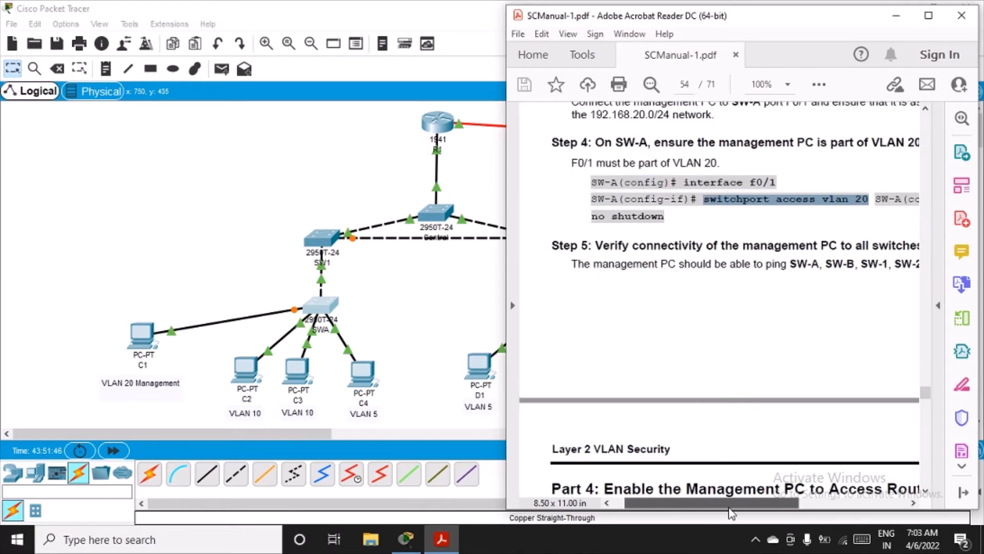
mouse_move(731, 513)
left_mouse_down()
mouse_move(769, 512)
mouse_move(744, 512)
left_mouse_up()
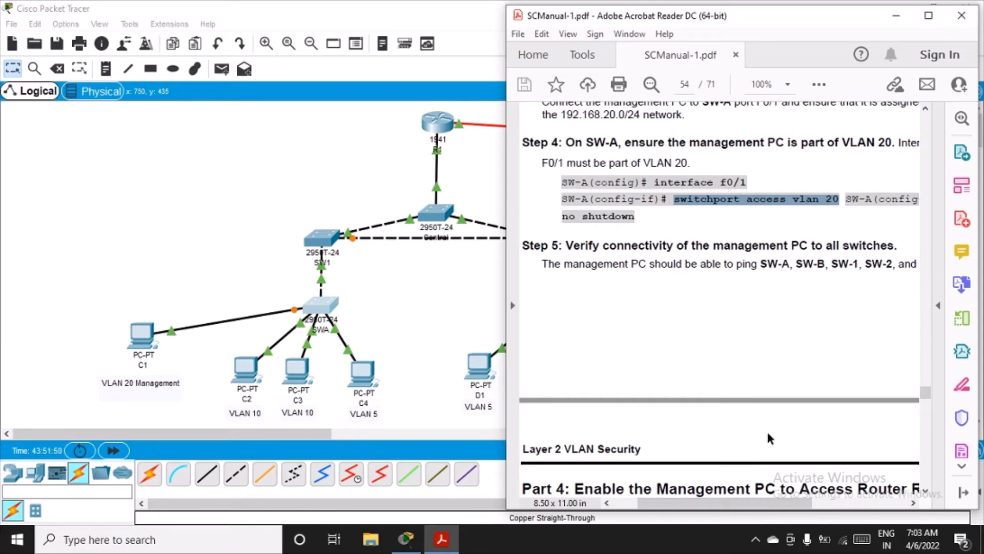
left_click_drag(752, 503, 791, 503)
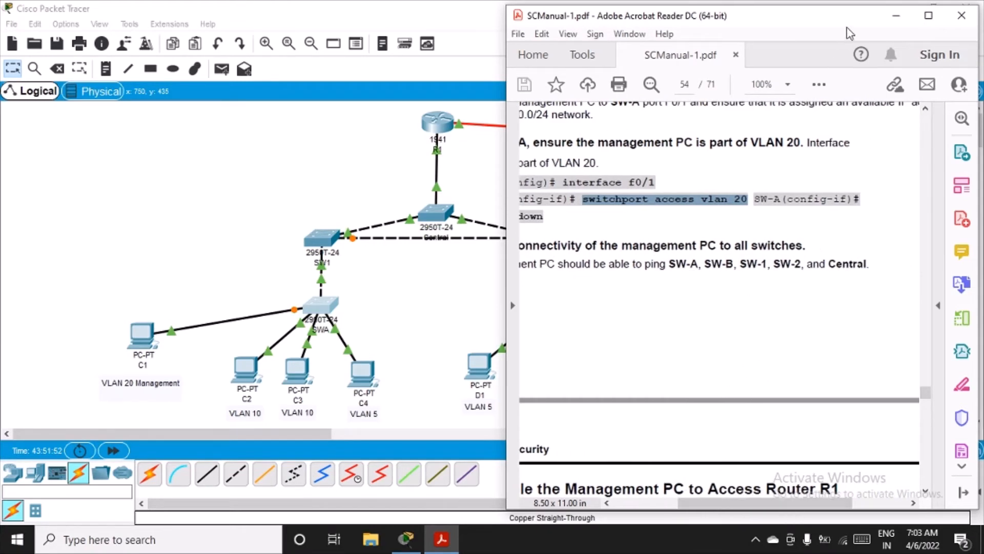
left_click(896, 15)
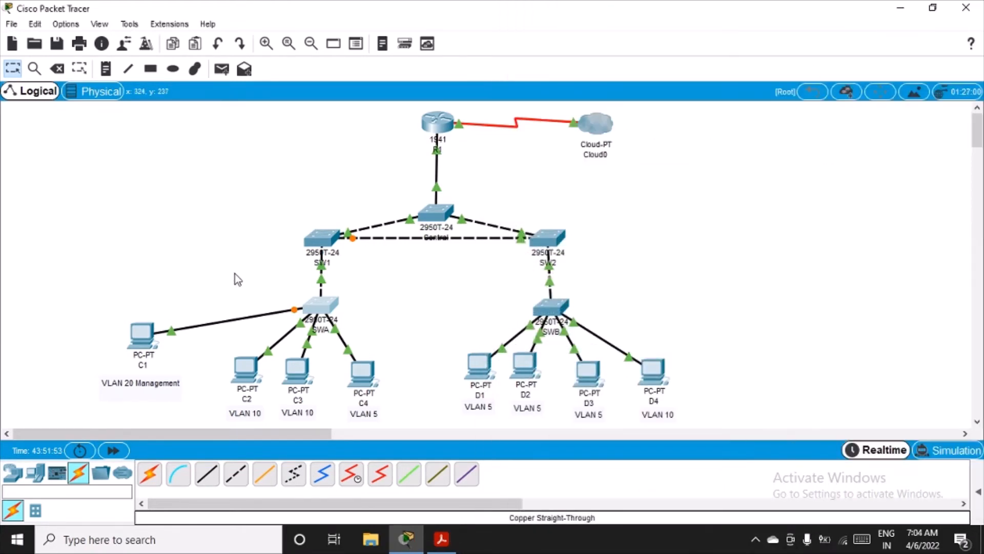
Step: Return to Cisco Packet Tracer and ping 192.168.20.1 from C1's Command Prompt
left_click(134, 339)
left_click(590, 162)
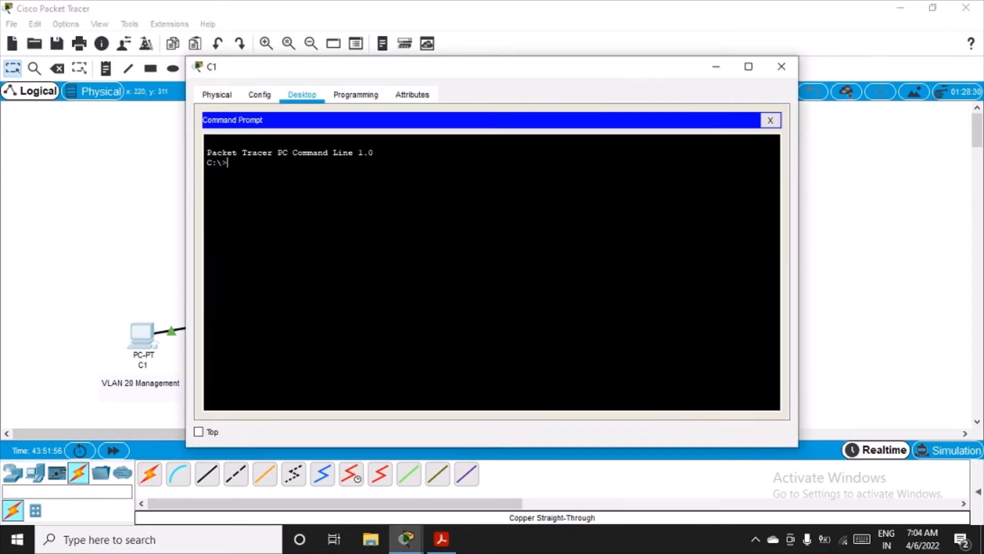
type("ping 192.168.20.1")
key("Return")
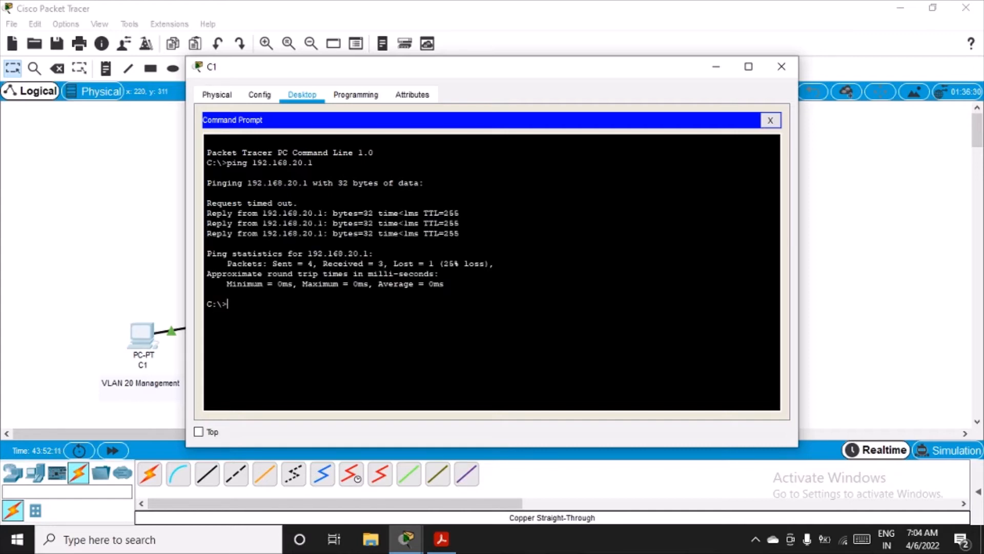
Step: Ping 192.168.20.2 and 192.168.20.3 from C1's Command Prompt
key("Up")
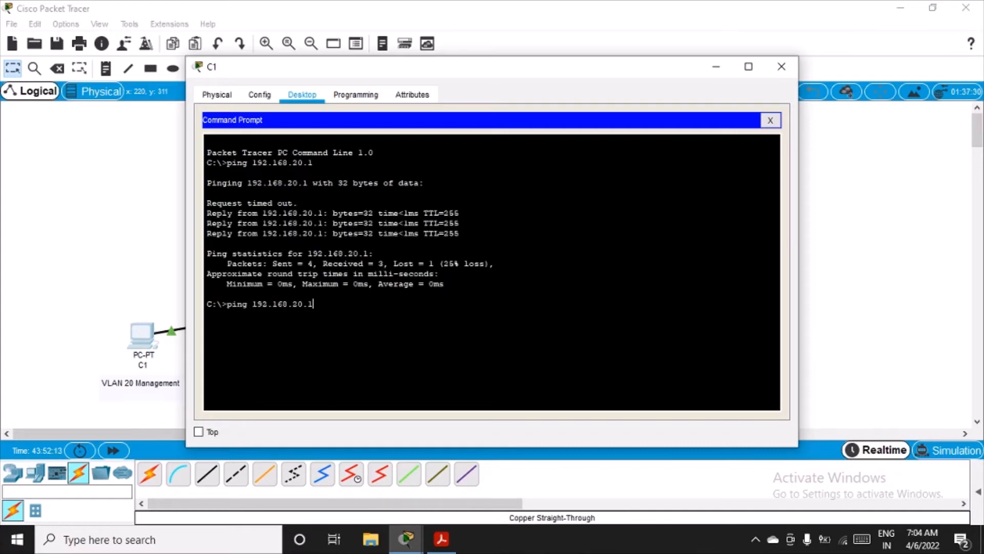
key("BackSpace")
type("2")
key("Return")
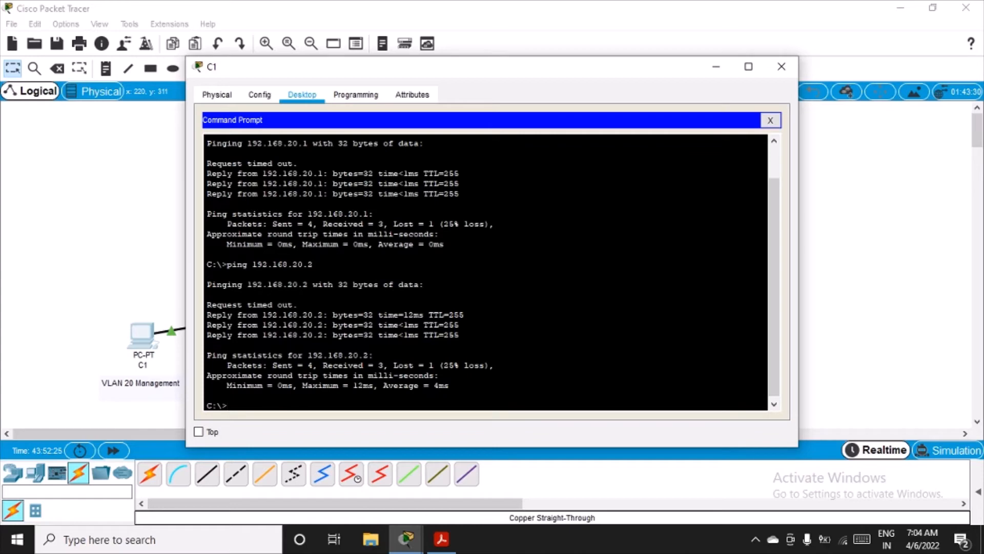
key("Up")
type("3")
key("Return")
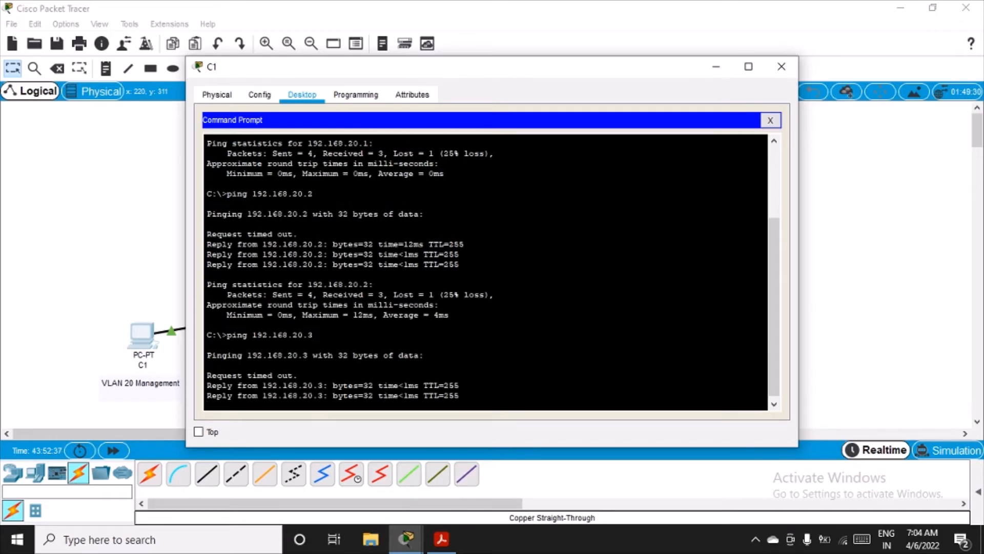
Step: Ping 192.168.20.4 and 192.168.20.5 from C1's Command Prompt
key("Up")
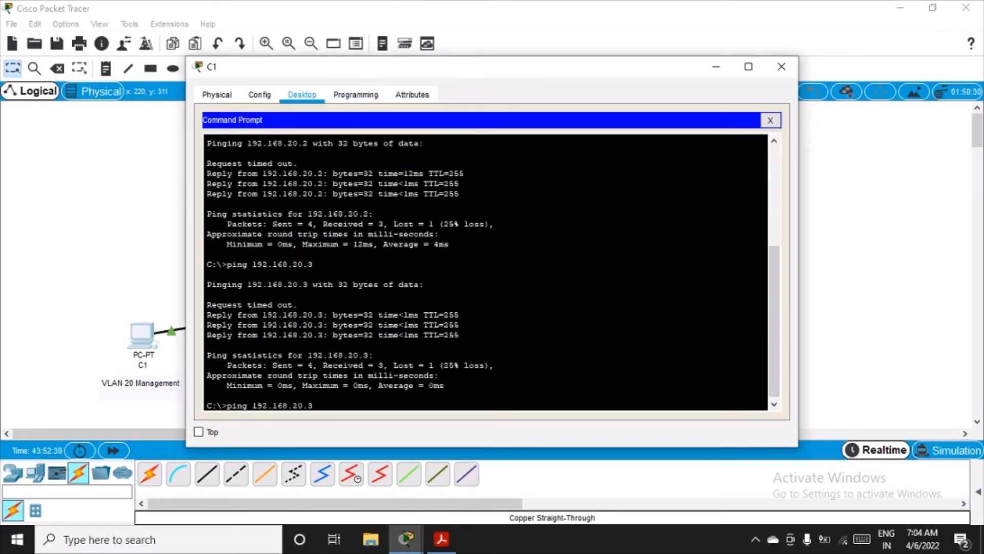
type("4")
key("Return")
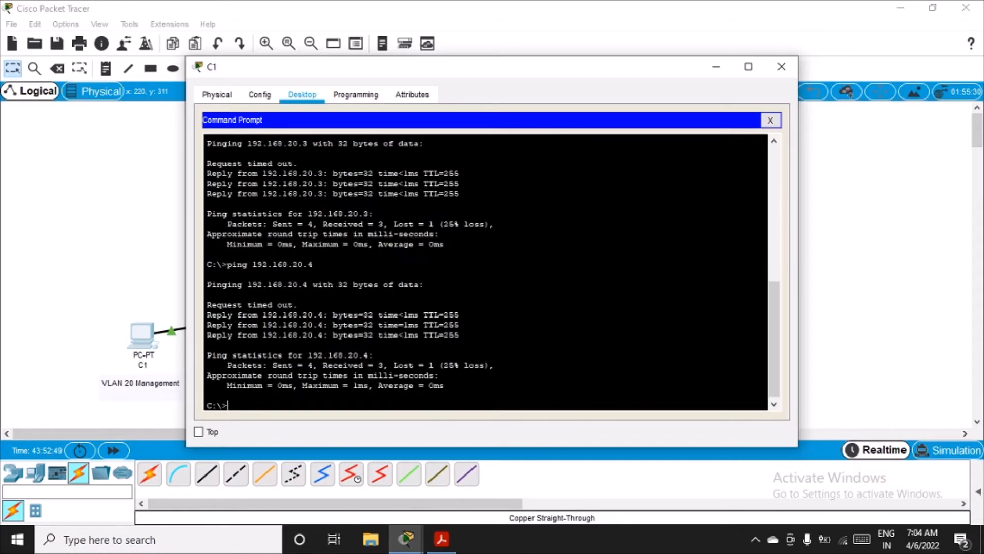
key("Up")
key("BackSpace")
type("5")
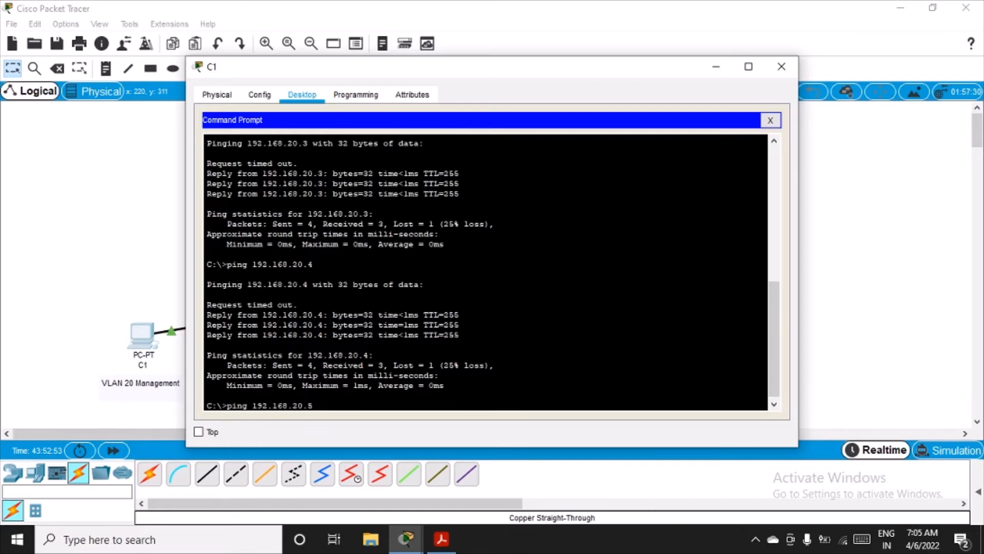
key("Return")
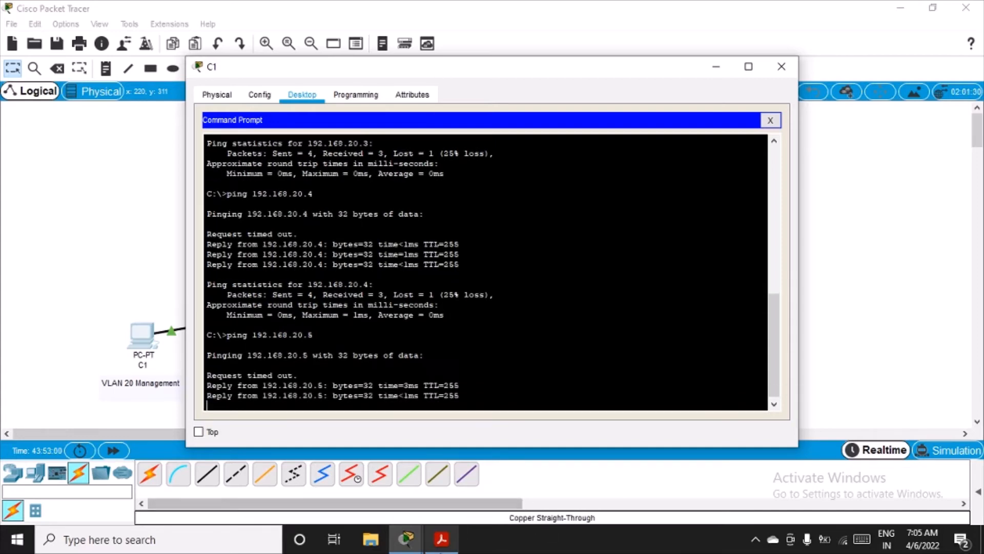
Step: Switch to Adobe Acrobat Reader and examine Part 4 Step 1 of SCManual-1.pdf, covering the g0/0.3 subinterface and its dot1q 20 encapsulation
left_click(442, 538)
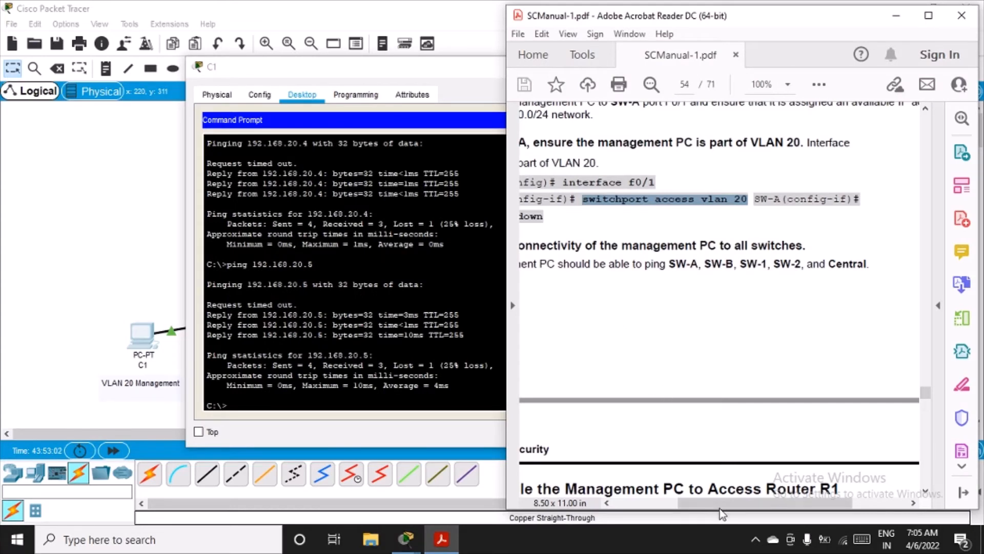
left_click_drag(720, 509, 670, 505)
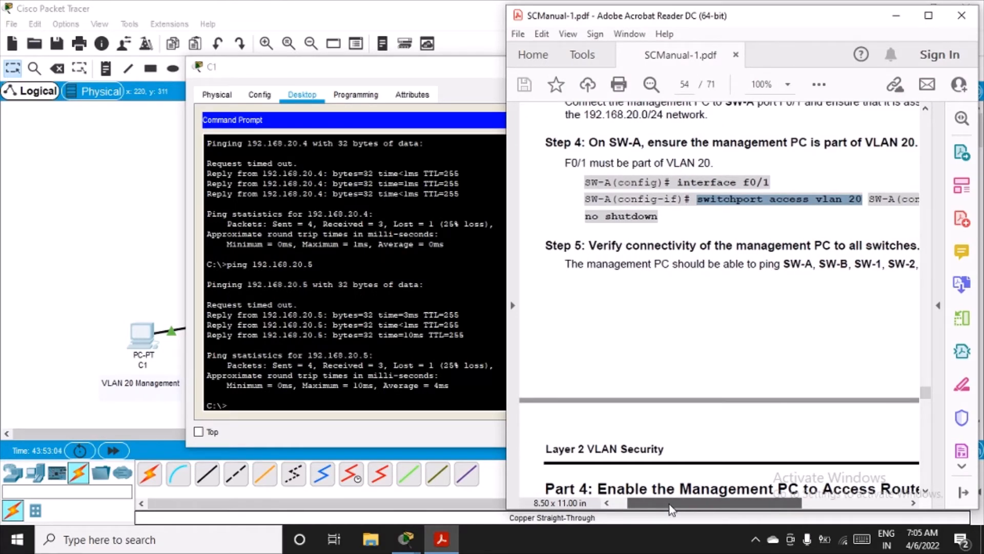
scroll(653, 288, "down", 8)
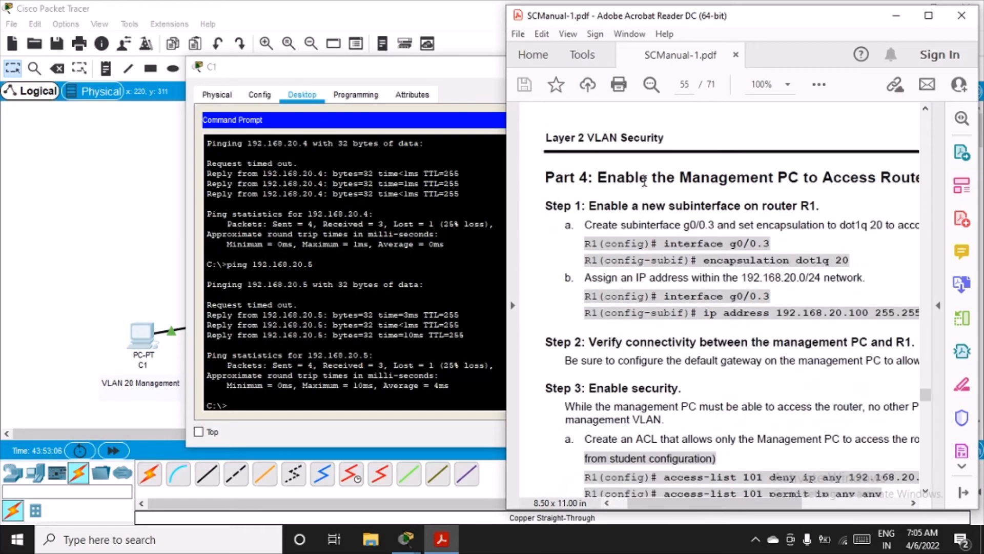
scroll(697, 354, "down", 5)
scroll(696, 353, "up", 5)
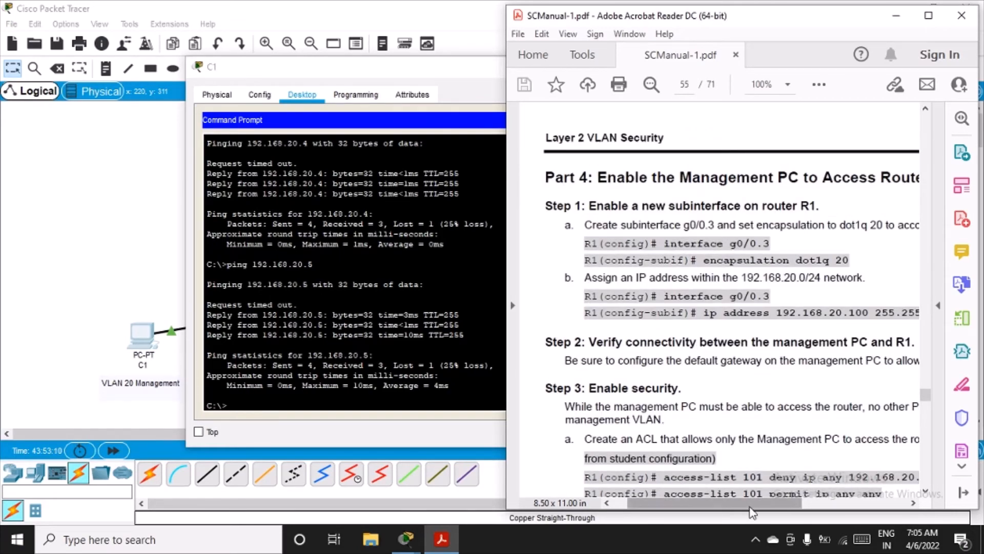
left_click_drag(754, 509, 770, 512)
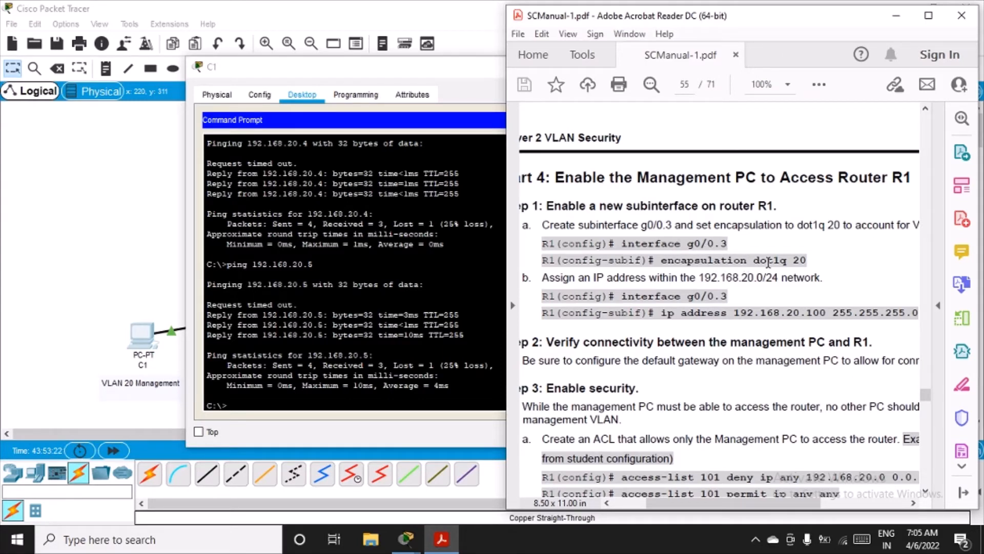
left_click_drag(792, 260, 817, 260)
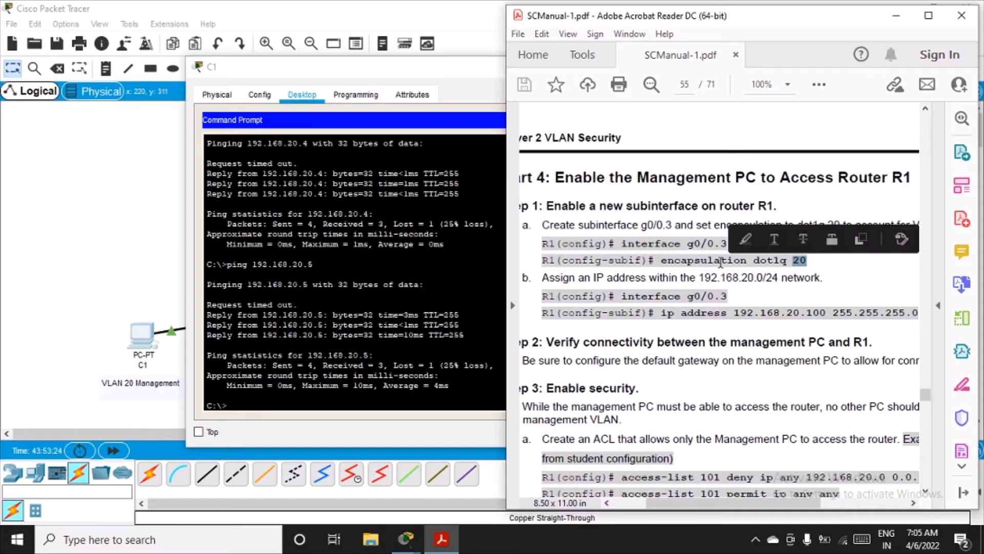
Step: Return to Cisco Packet Tracer, close C1's window and open router R1's command line interface
left_click_drag(449, 73, 397, 78)
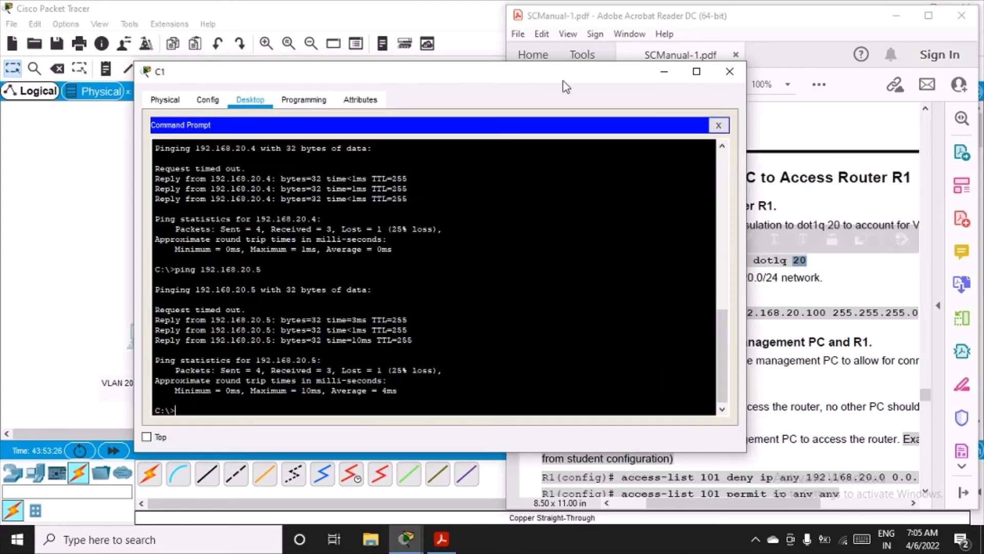
left_click(729, 71)
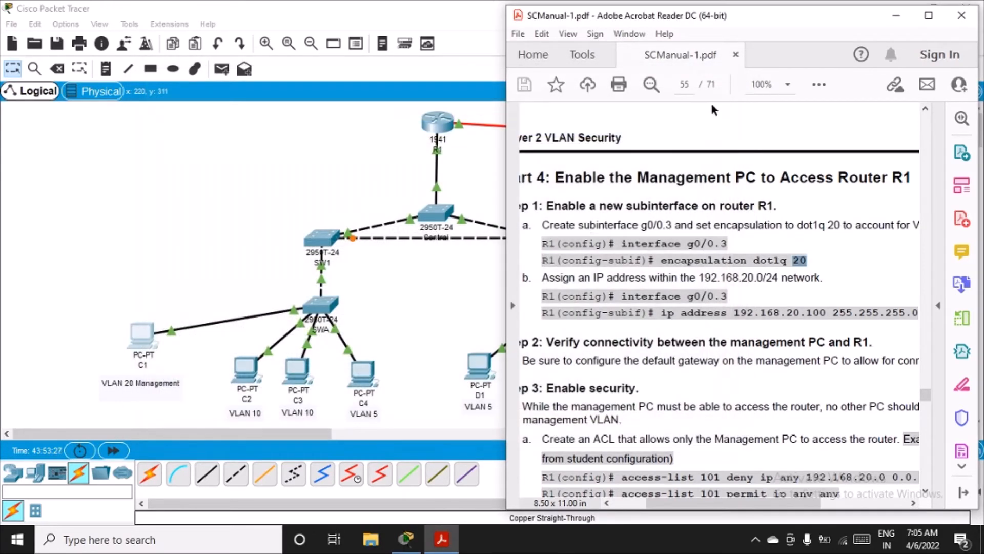
left_click(442, 123)
left_click_drag(546, 72, 354, 80)
left_click(212, 97)
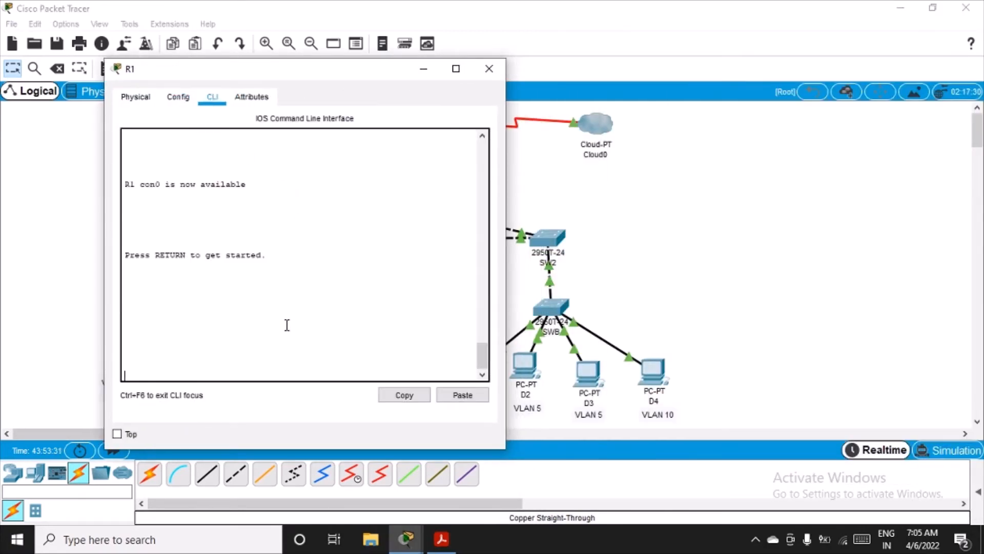
Step: Enter privileged mode on R1 with the enable password and start global configuration mode with "conf t"
key("Return")
type("en")
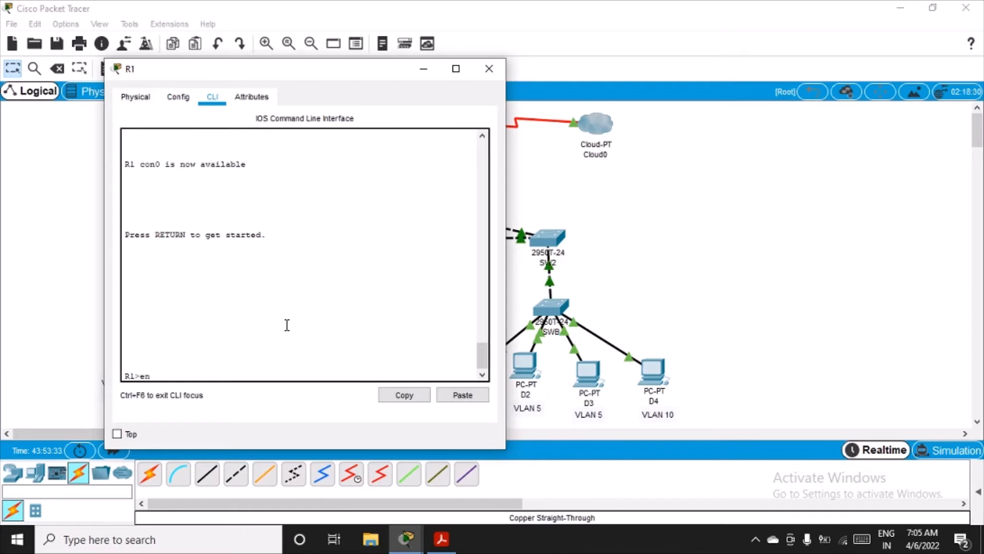
key("Return")
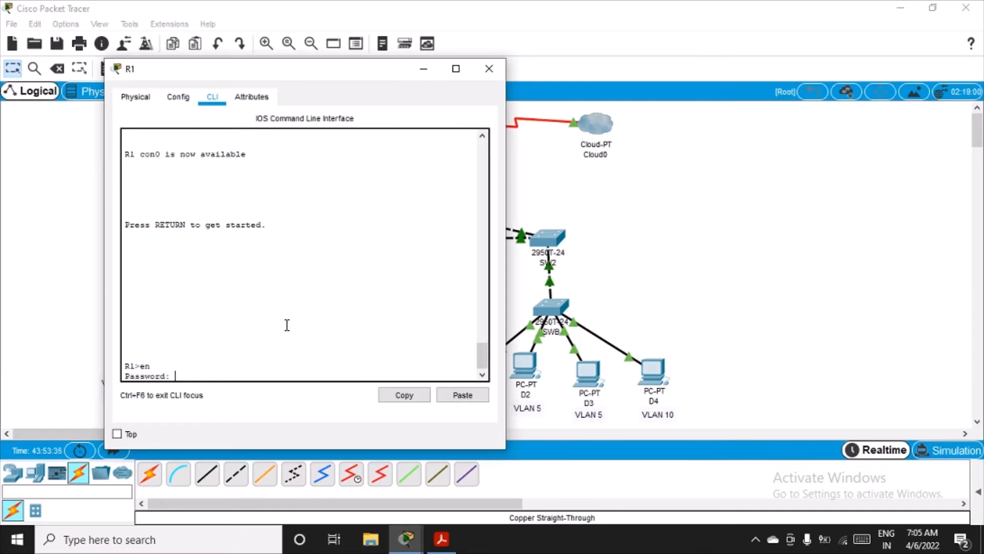
key("Return")
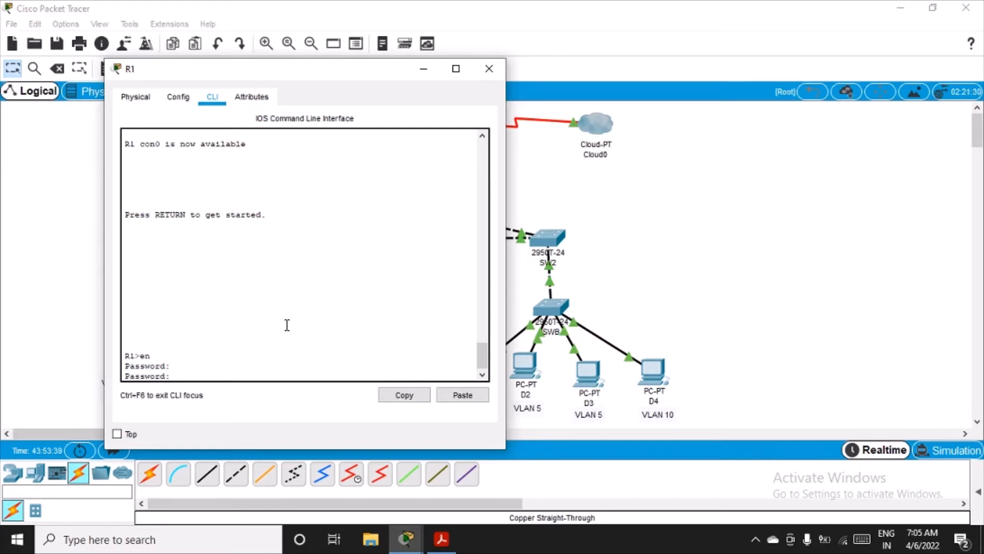
key("Return")
type("conf t")
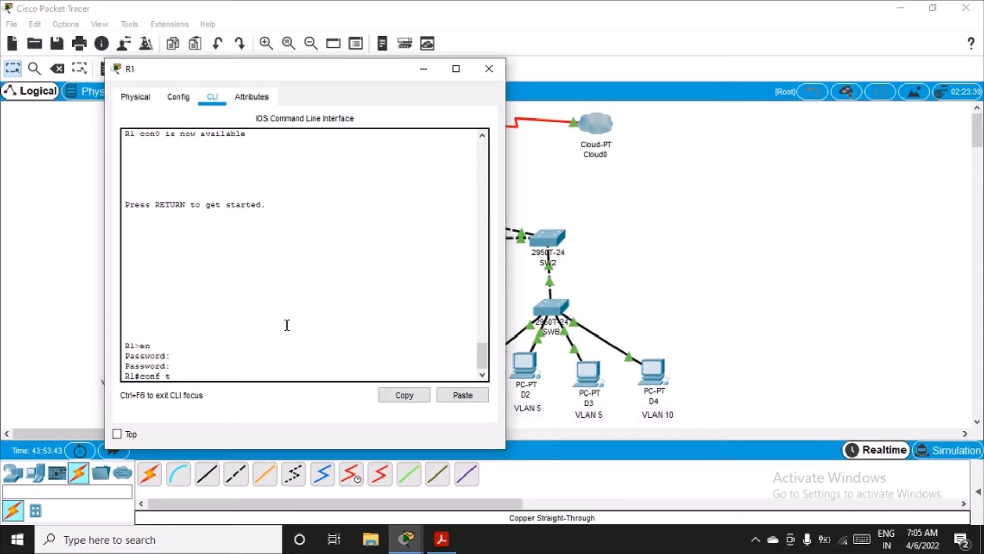
key("Return")
Step: Bring up SCManual-1.pdf in Adobe Acrobat Reader, return to R1's command line and create subinterface g0/0.3 with "int g0/0.3"
left_click(442, 539)
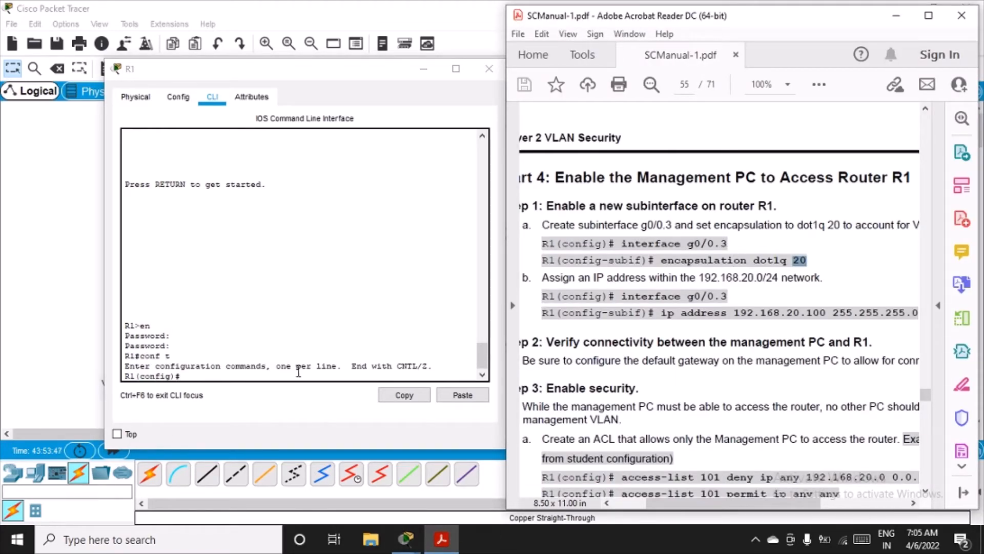
left_click(231, 374)
type("int")
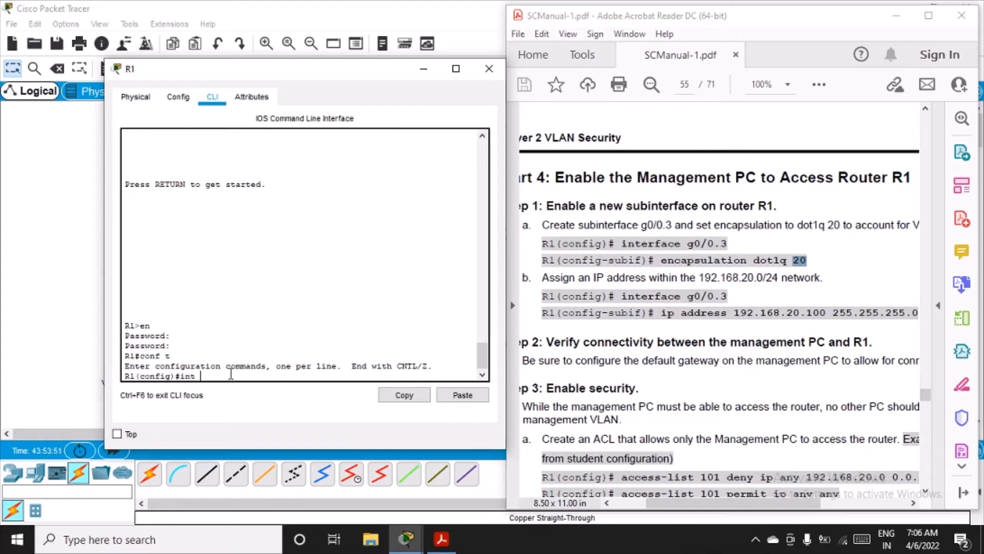
type(" g0/0.3")
key("Return")
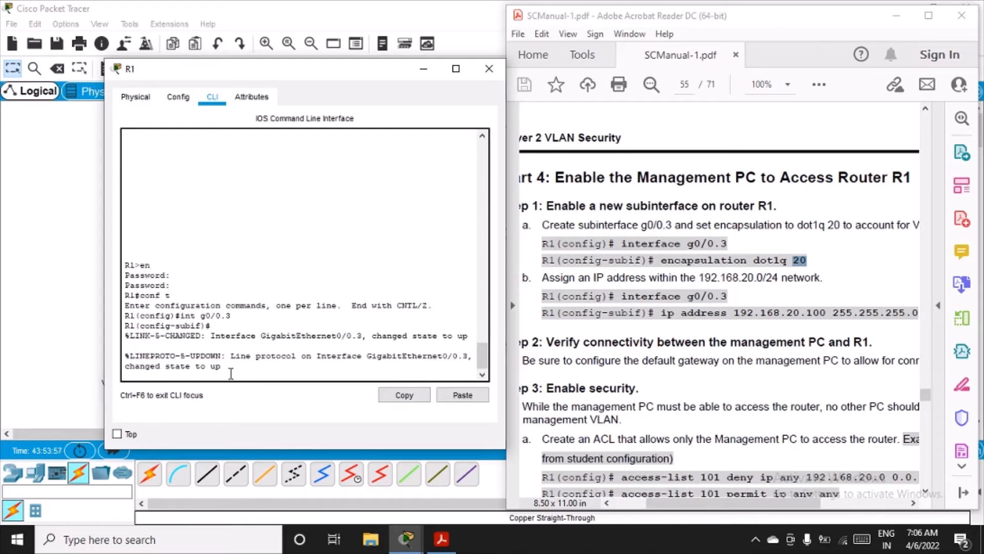
key("Return")
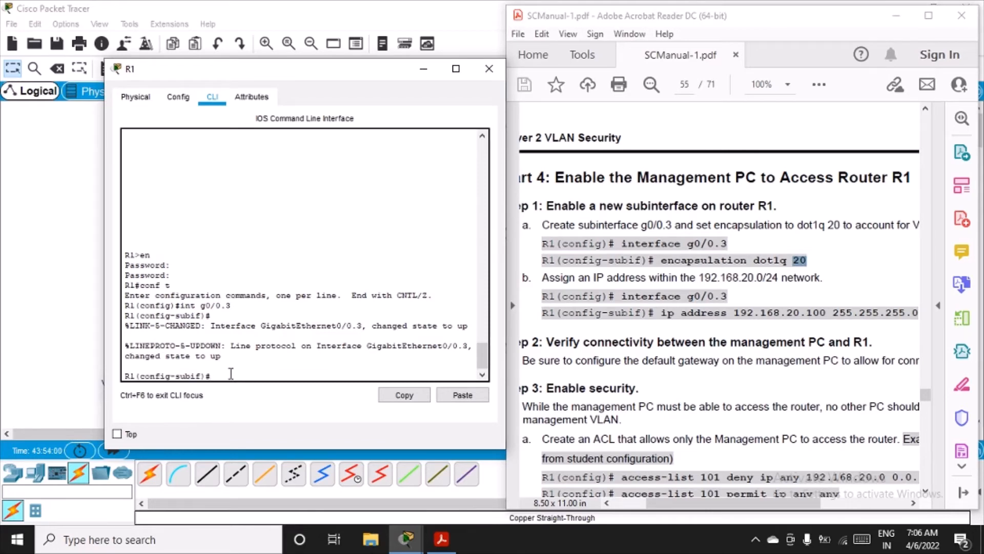
Step: Set subinterface g0/0.3's encapsulation with "encapsulation dot1q 20" and exit to global configuration mode
type("encapsulation dot1q 20")
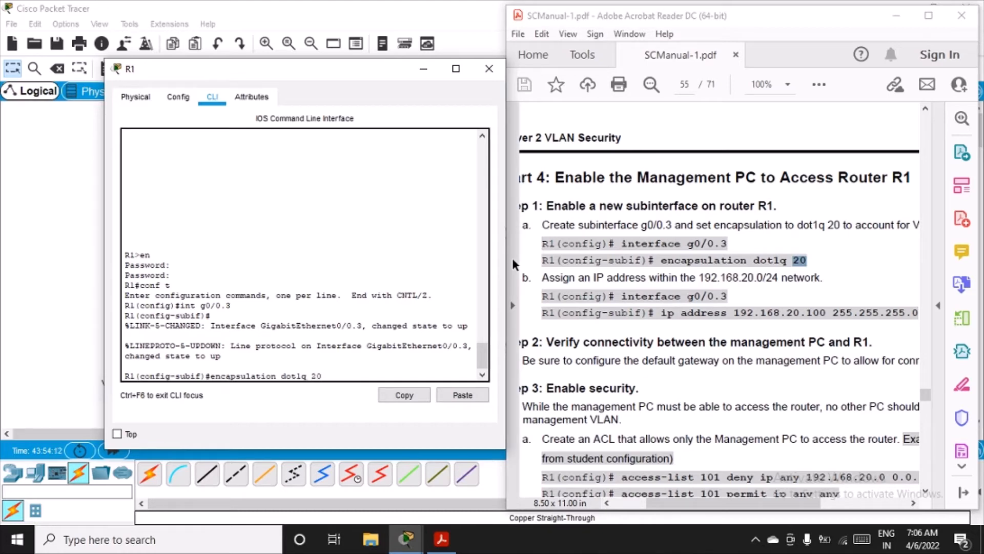
key("Return")
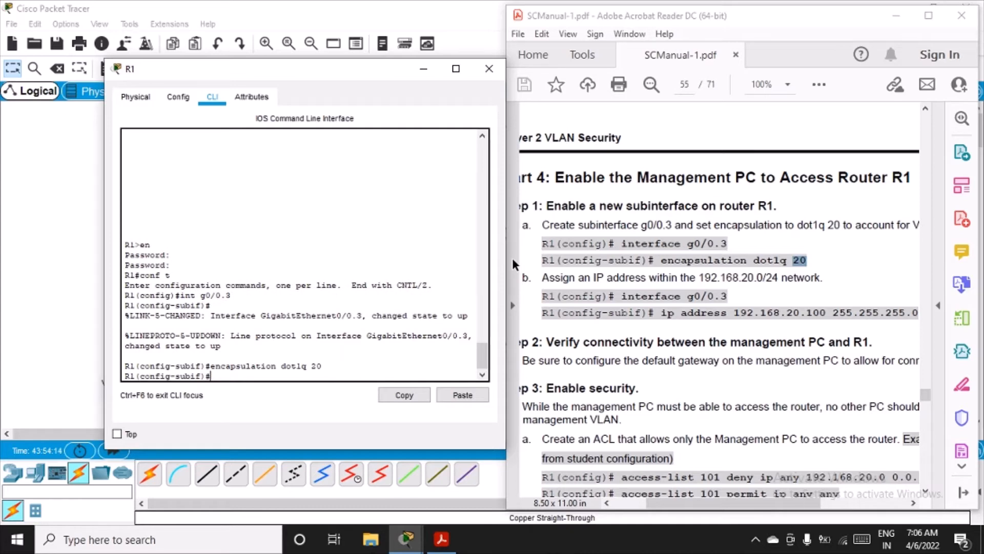
type("exit")
key("Return")
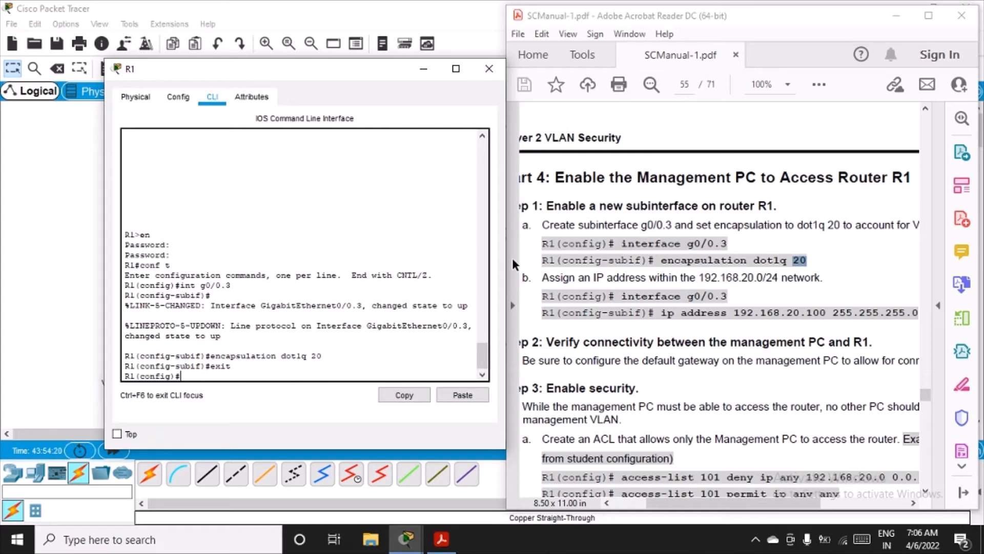
Step: Re-enter subinterface g0/0.3 on R1, assign it IP address 192.168.20.100 with mask 255.255.255.0, and minimize R1's window
key("Up")
key("Up")
key("Up")
key("Return")
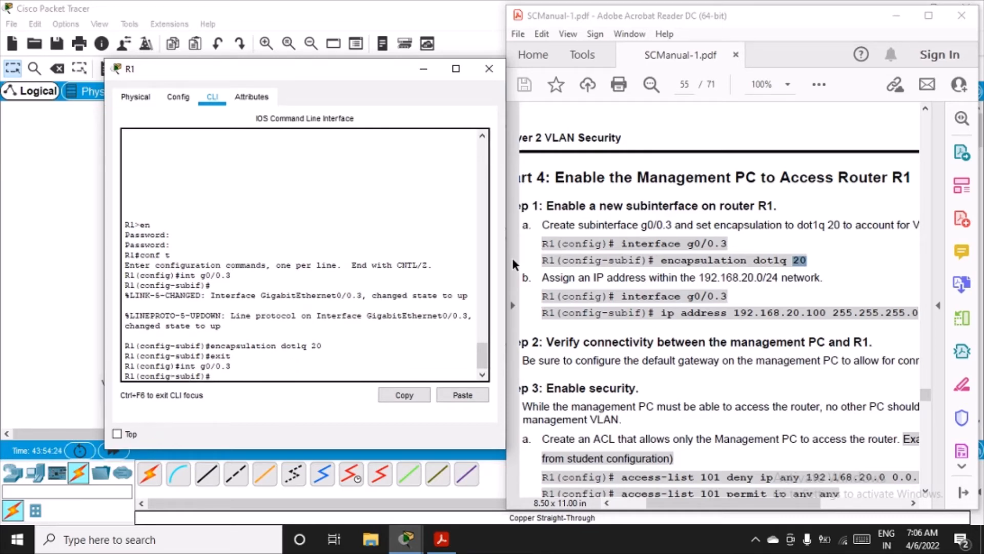
type("ip adderess 192.168.20.100")
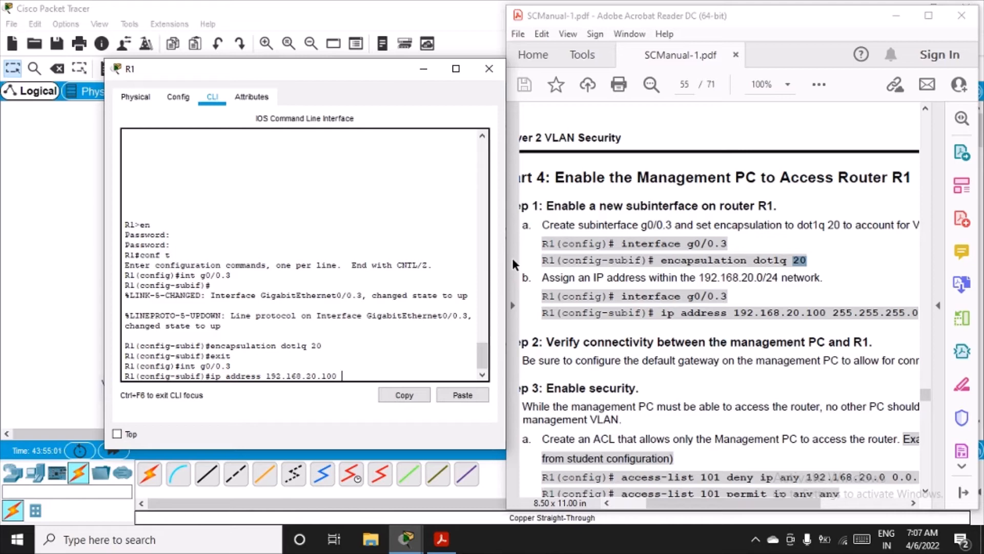
type("255.255.255.0")
key("Return")
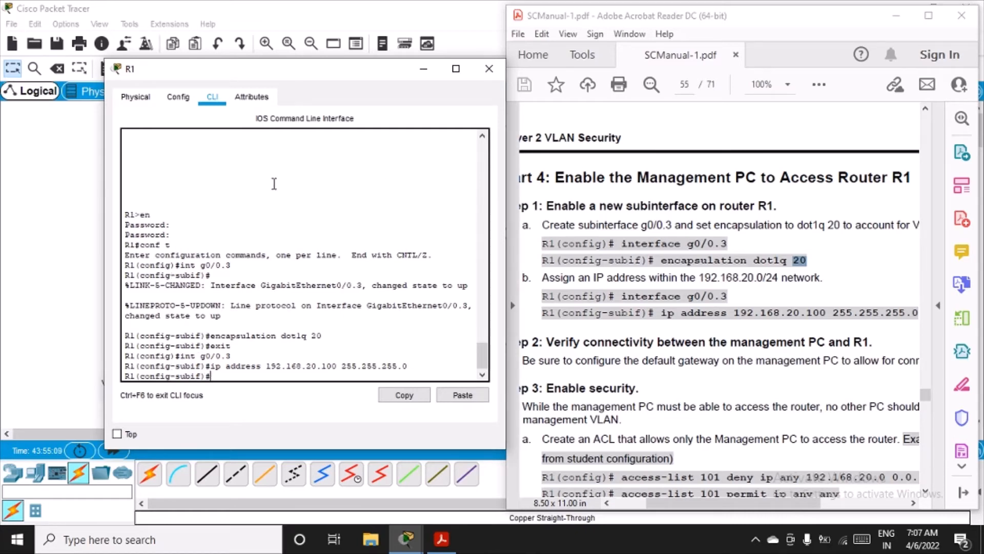
left_click(425, 72)
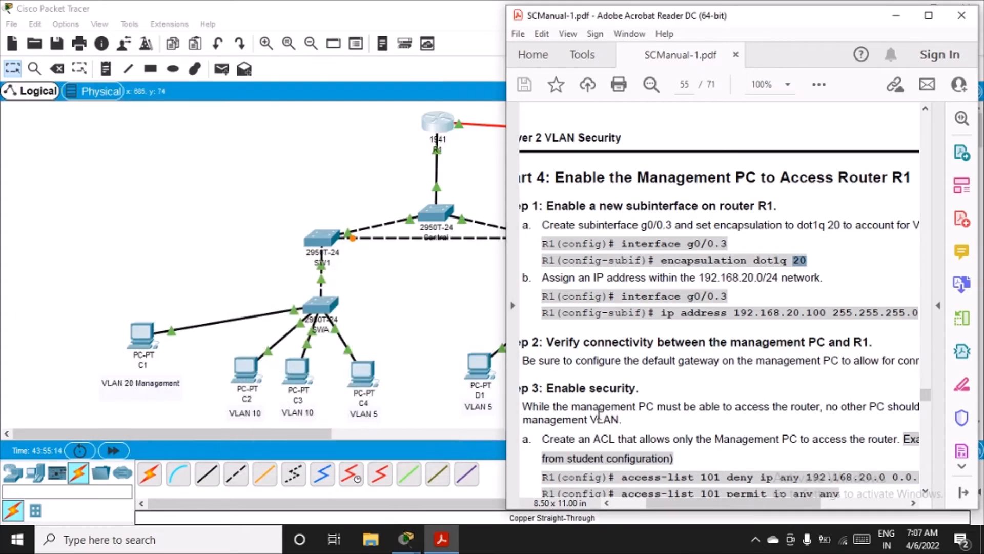
Step: Check Part 4 Step 2 of the manual, return to Cisco Packet Tracer and set C1's default gateway to 192.168.20.100
left_click_drag(506, 307, 468, 307)
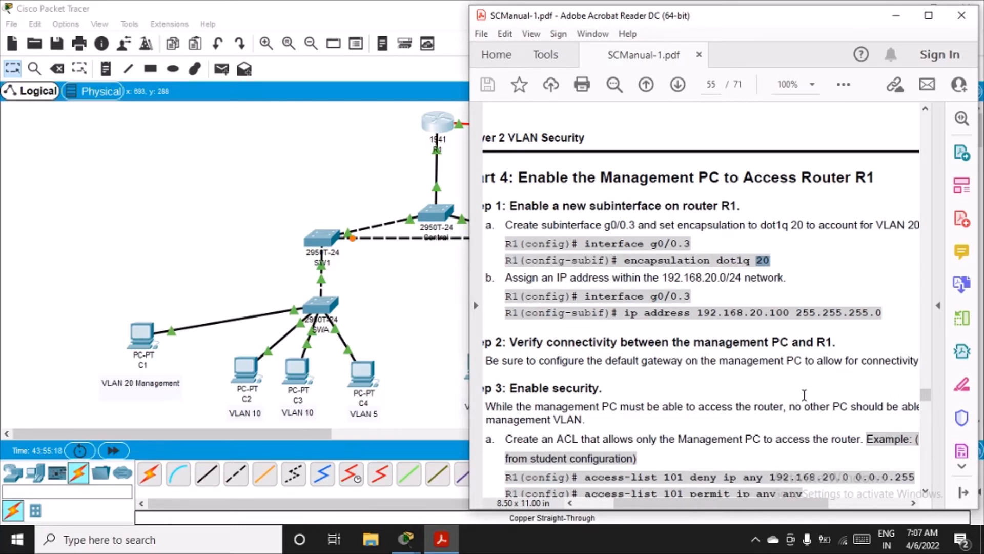
mouse_move(775, 508)
left_mouse_down()
mouse_move(758, 508)
mouse_move(790, 509)
left_mouse_up()
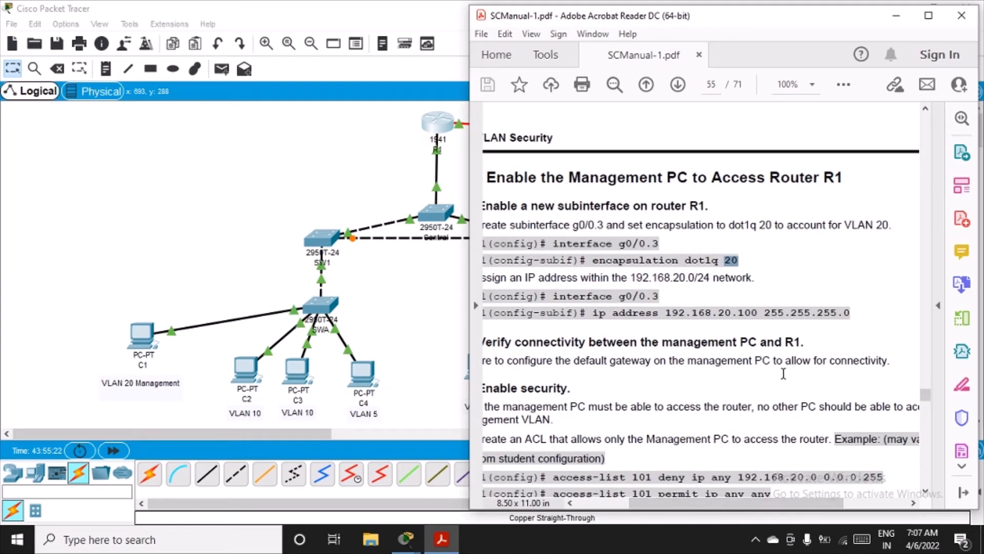
left_click(142, 336)
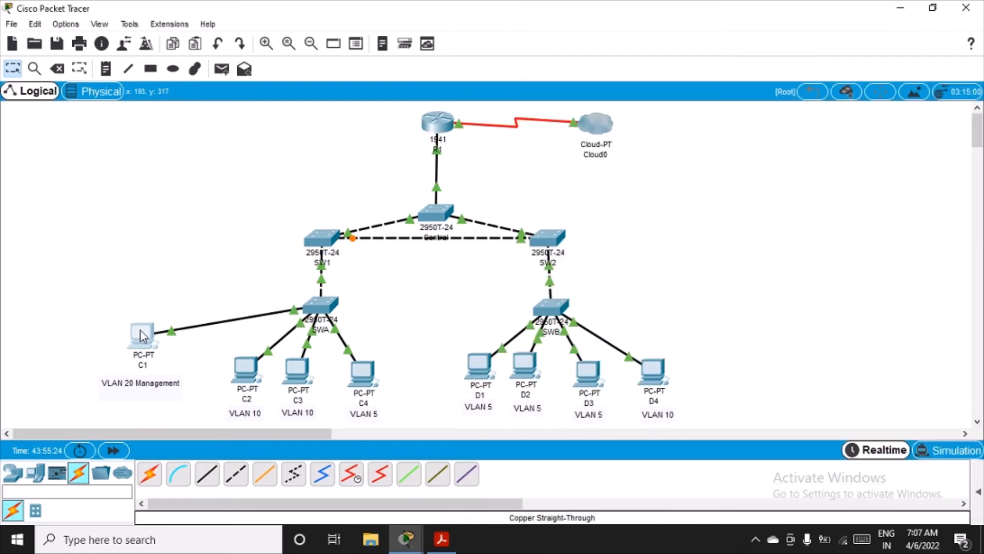
left_click(142, 336)
left_click(257, 143)
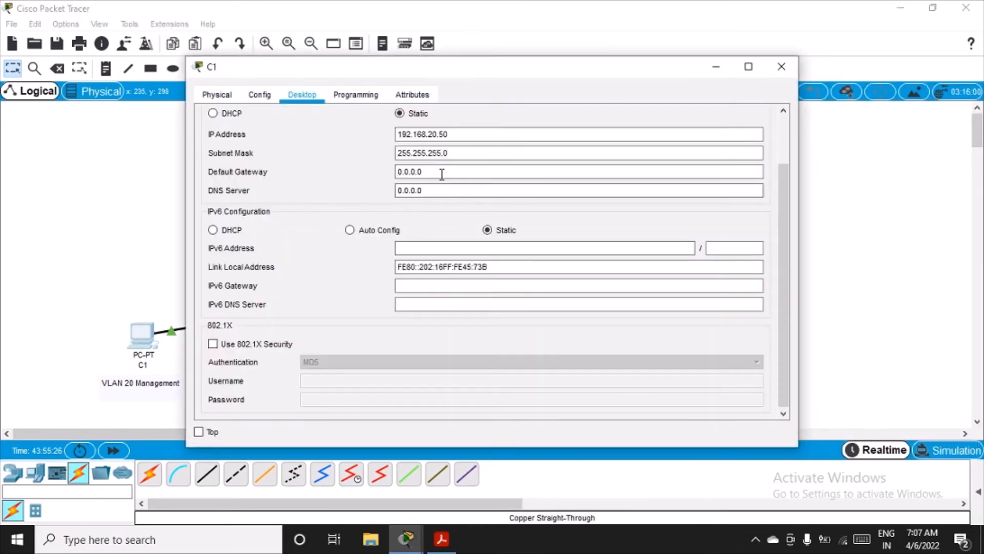
left_click_drag(442, 174, 384, 170)
type("1")
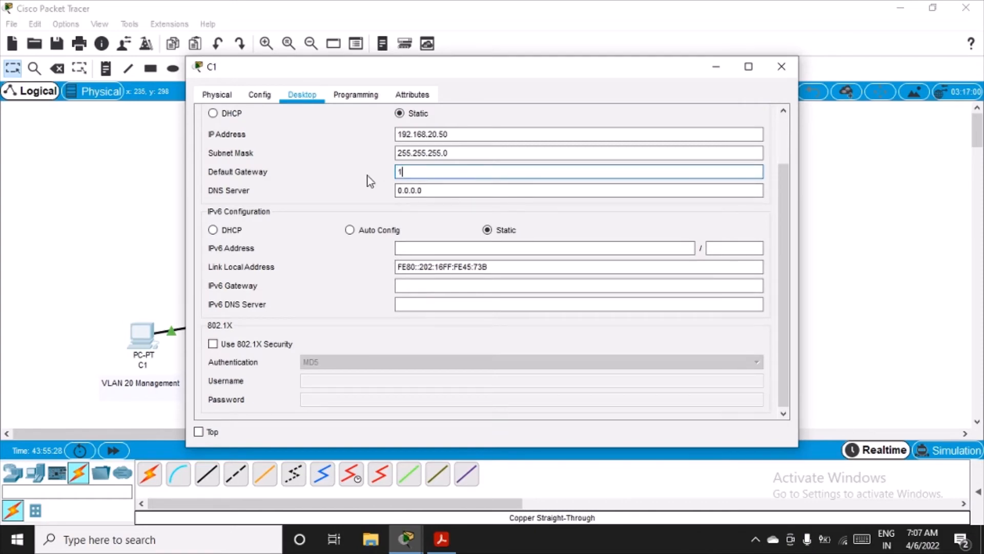
type("92.168.20.1000")
key("BackSpace")
left_click(782, 68)
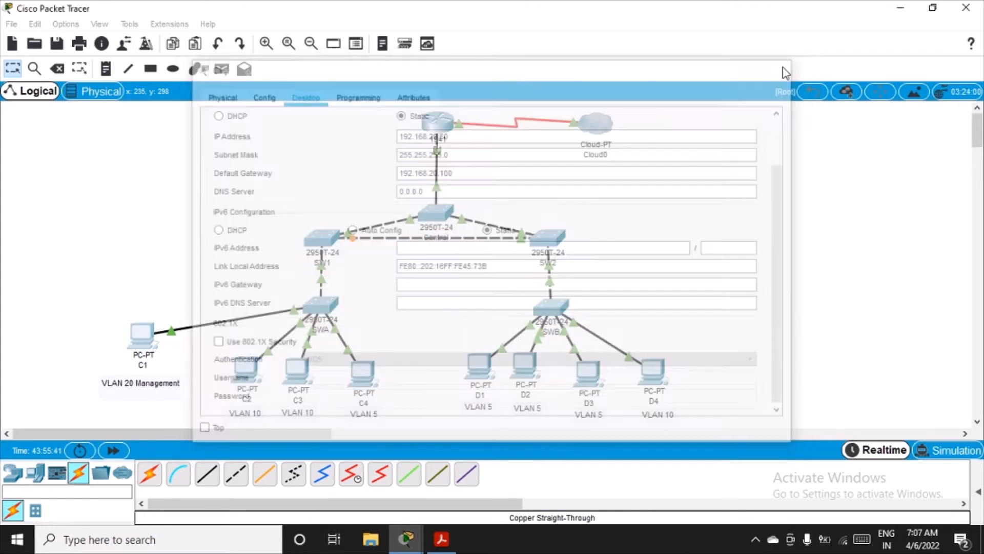
Step: Ping 192.168.20.100 from C1's Command Prompt and minimize C1's window
left_click(147, 334)
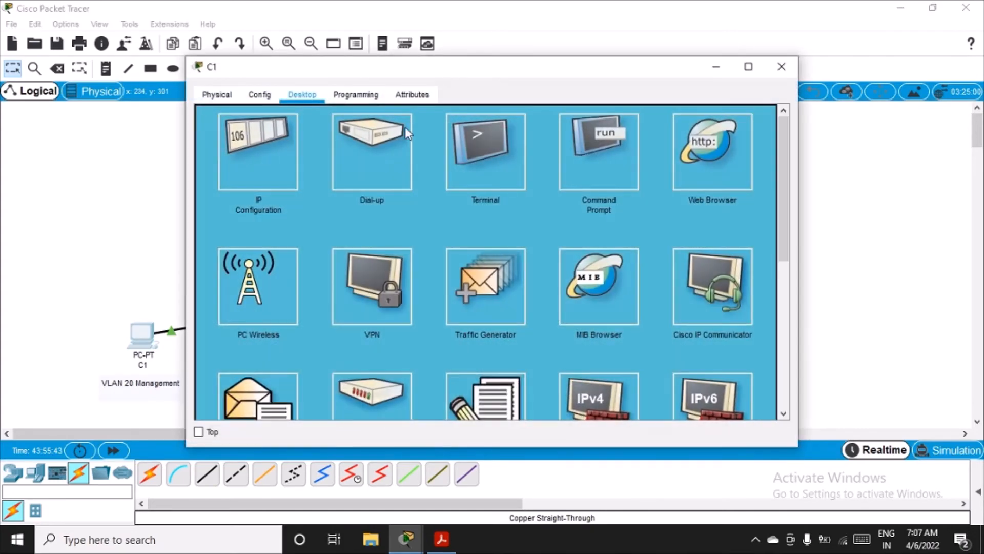
left_click(606, 165)
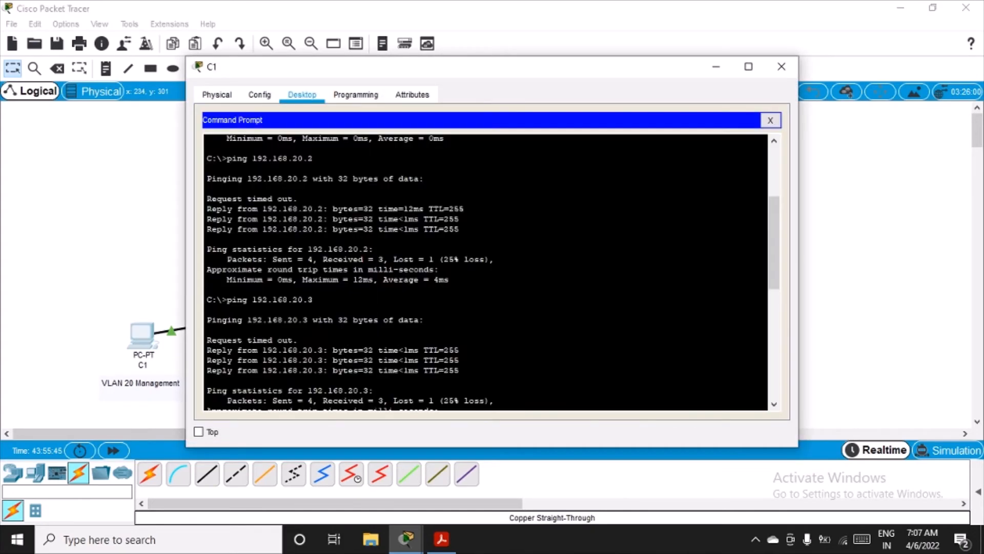
key("Up")
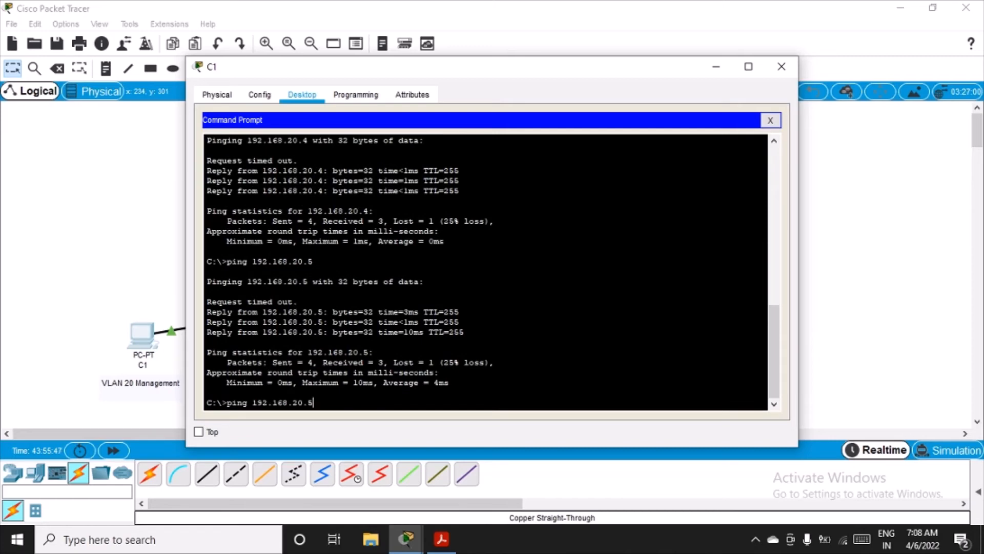
type("100")
key("Return")
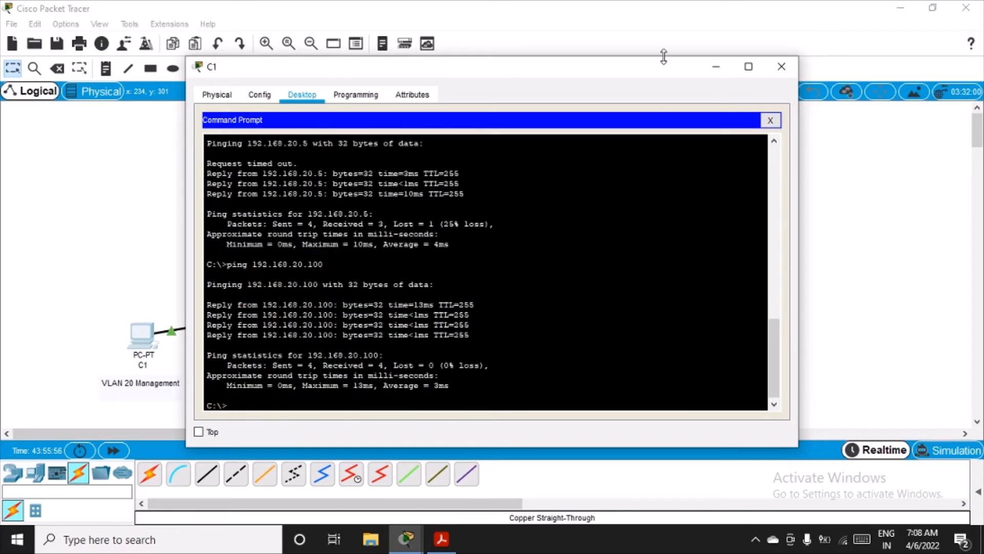
left_click(716, 66)
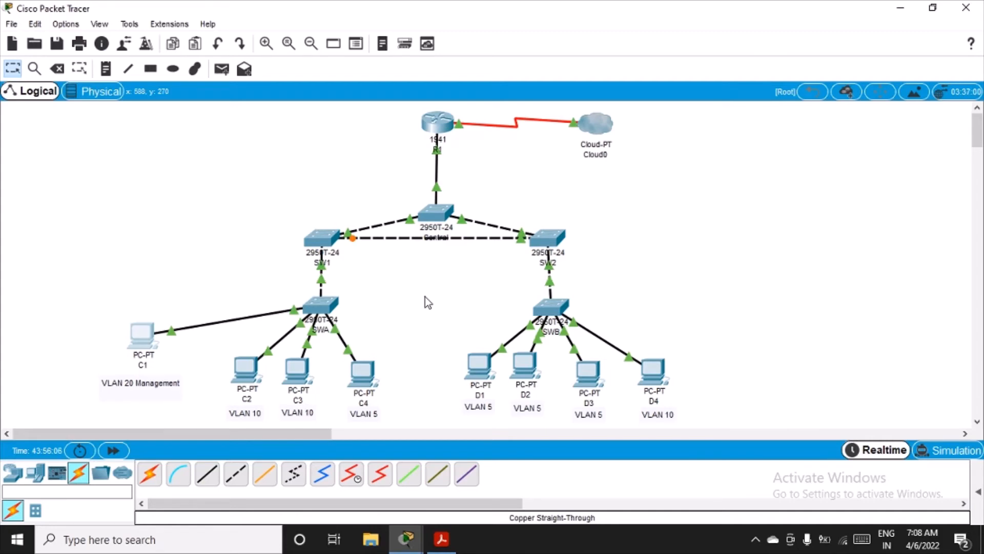
Step: Switch to Adobe Acrobat Reader and copy the command "access-list 101 deny ip any 192.168.20.0 0.0.0.255" from Part 4 Step 3
left_click(441, 538)
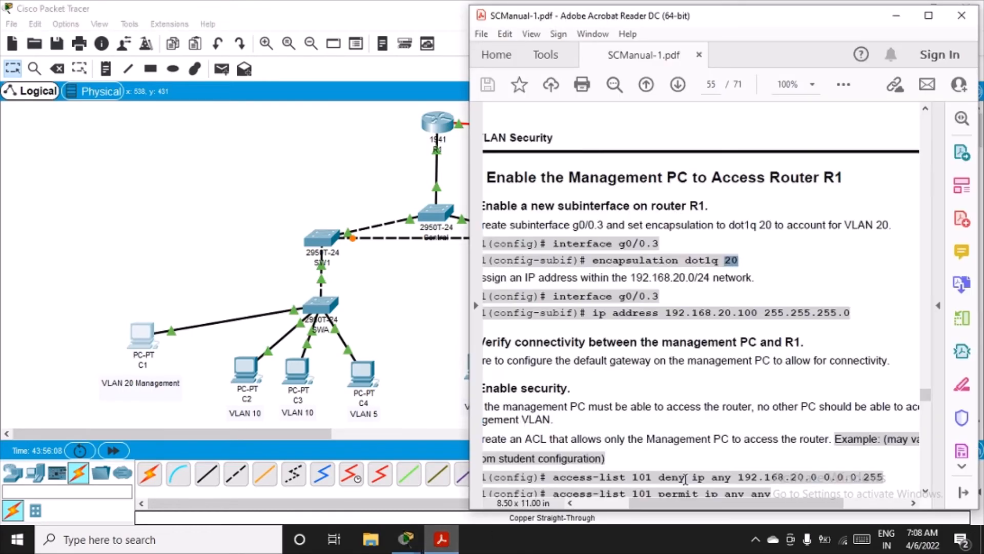
left_click_drag(723, 505, 677, 505)
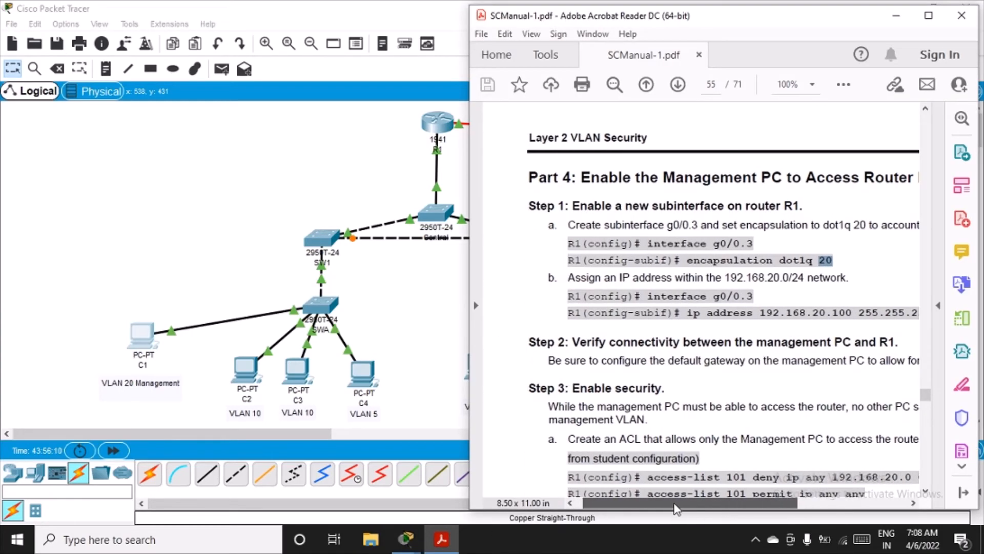
scroll(704, 368, "down", 5)
scroll(704, 390, "down", 2)
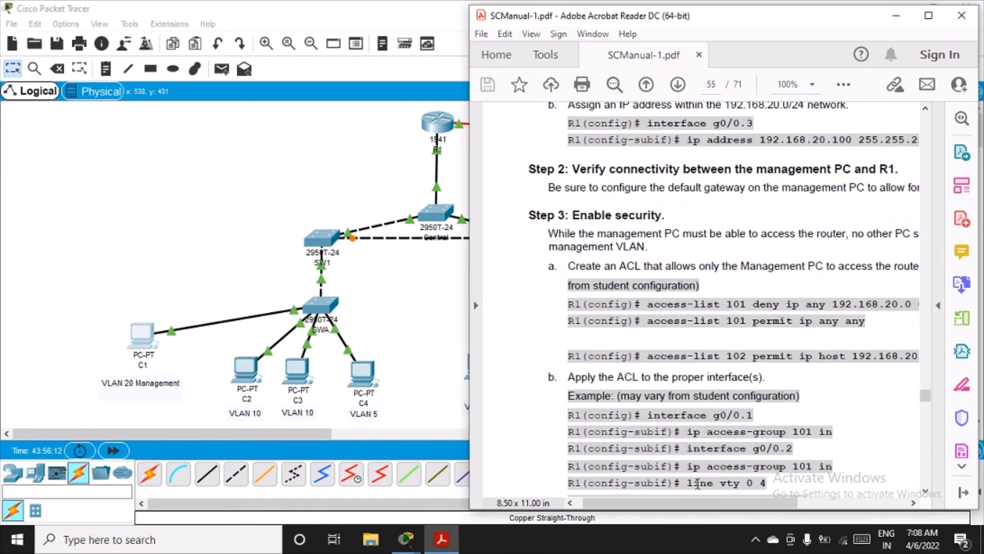
left_click_drag(693, 506, 730, 508)
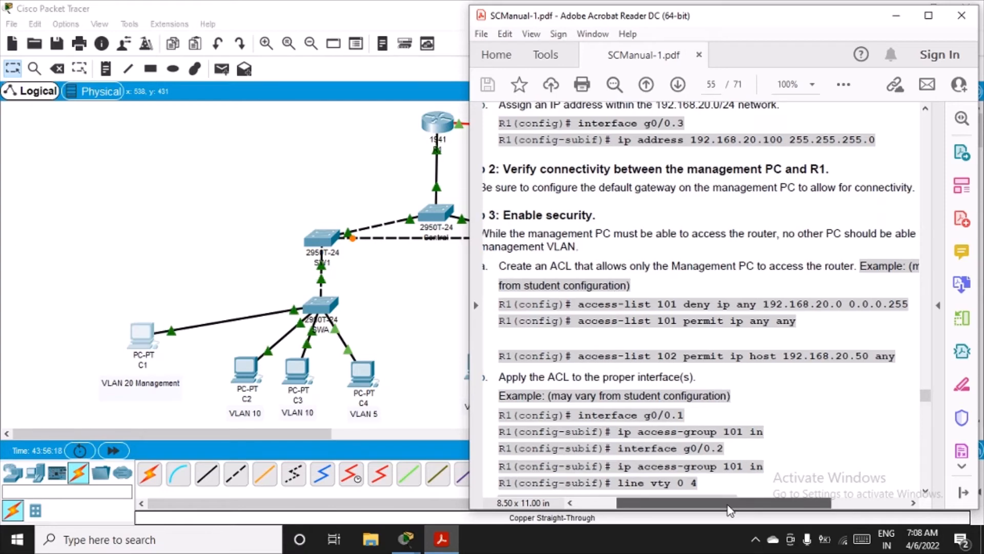
mouse_move(731, 505)
left_mouse_down()
mouse_move(773, 509)
mouse_move(701, 506)
mouse_move(773, 507)
mouse_move(721, 506)
mouse_move(749, 508)
left_mouse_up()
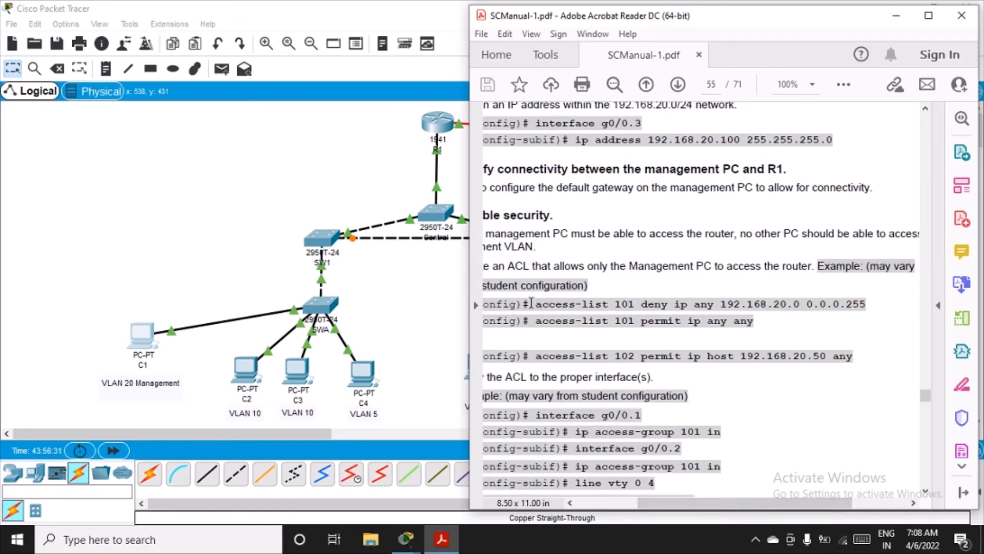
left_click_drag(533, 304, 880, 308)
key("ctrl+c")
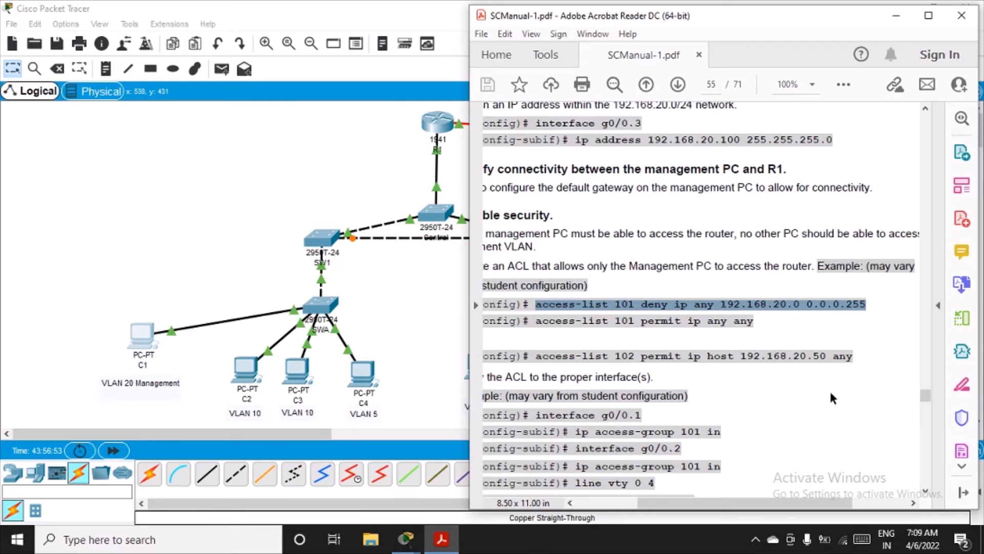
Step: Return to R1's command line, exit subinterface mode and run the copied "access-list 101 deny ip any 192.168.20.0 0.0.0.255"
left_click(437, 122)
left_click(442, 539)
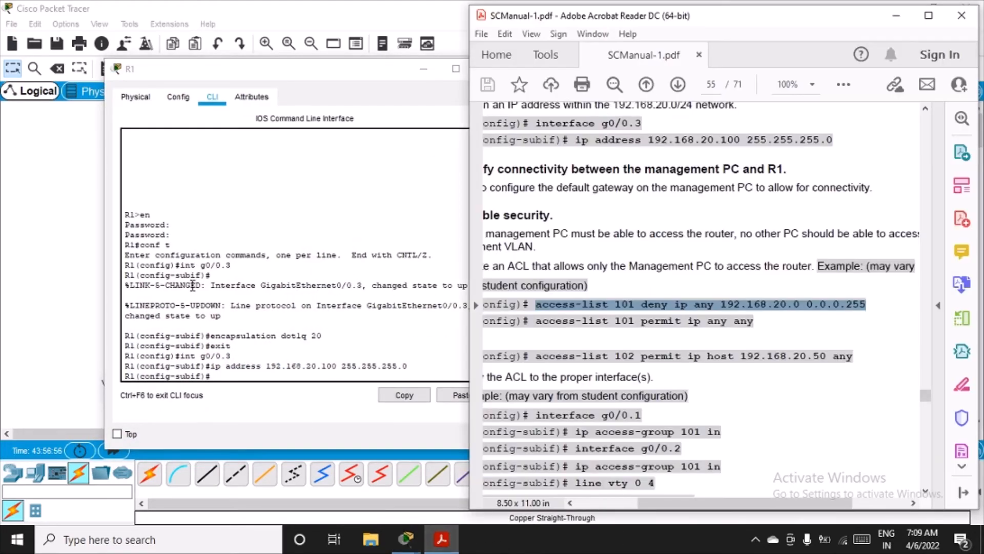
left_click(223, 372)
type("e")
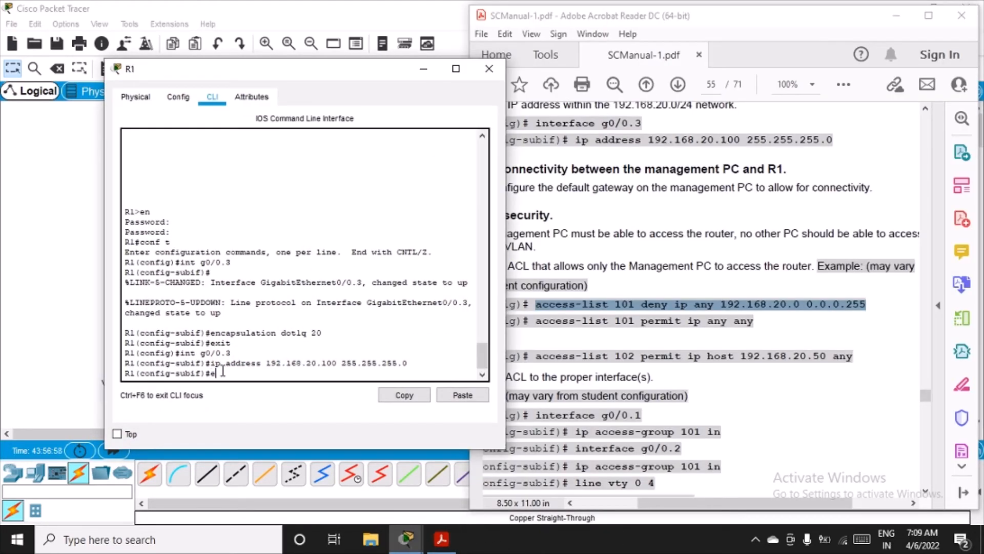
type("xit")
key("Return")
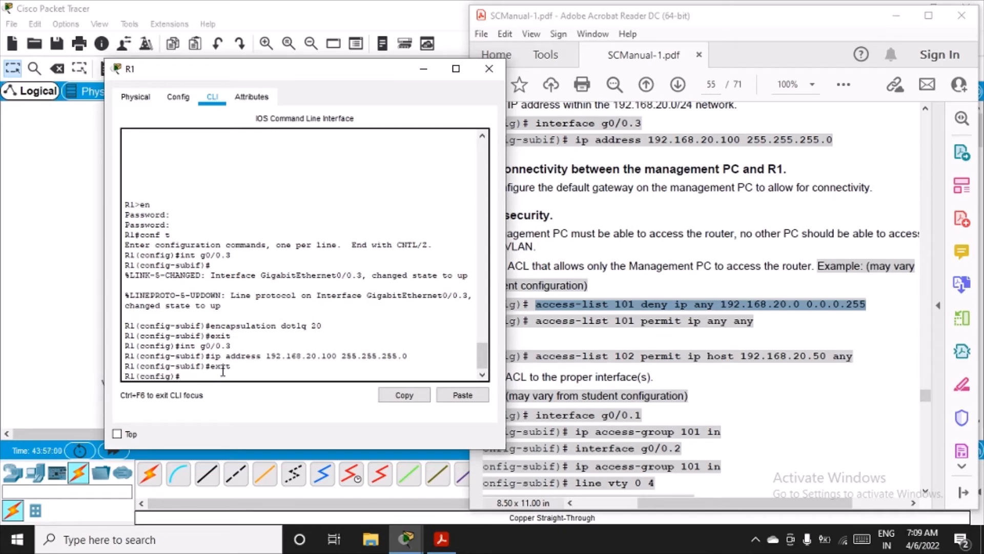
left_click(463, 395)
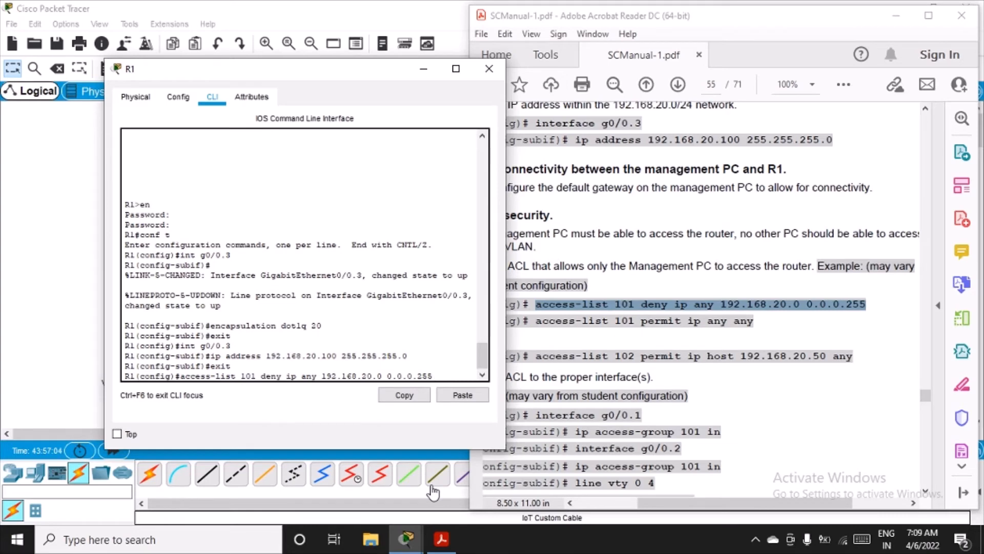
key("Return")
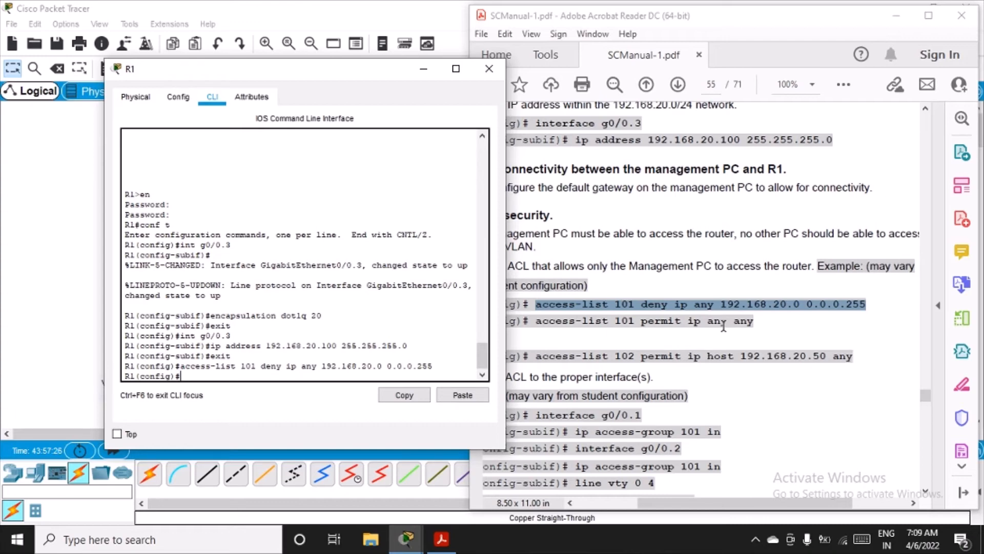
Step: Recall the previous access-list command on R1 and rework it into "access-list 101 permit ip any any", then run it
key("Up")
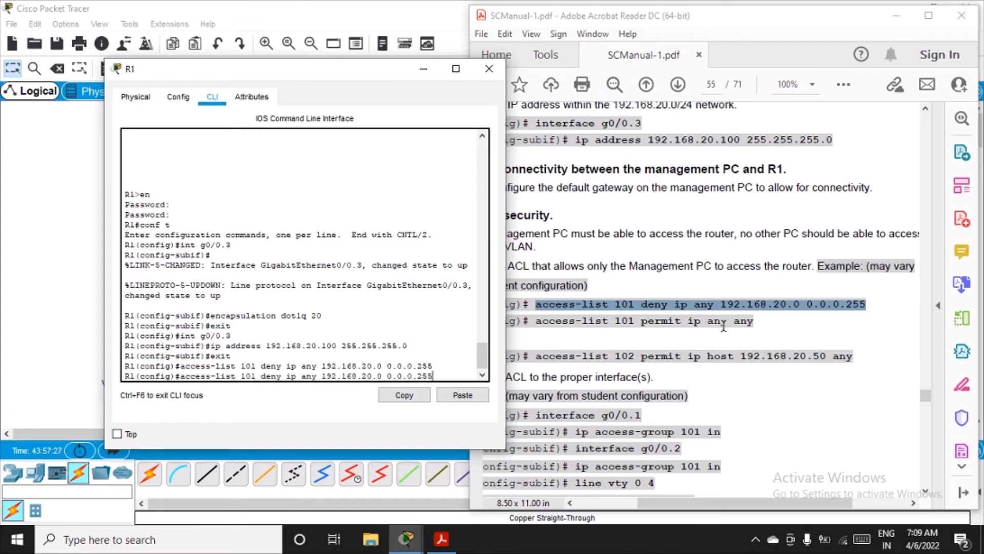
key("BackSpace")
key("BackSpace")
key("BackSpace")
key("BackSpace")
key("BackSpace")
key("BackSpace")
key("BackSpace")
key("BackSpace")
key("BackSpace")
key("BackSpace")
key("BackSpace")
key("BackSpace")
key("BackSpace")
key("BackSpace")
key("BackSpace")
key("BackSpace")
key("BackSpace")
key("BackSpace")
key("BackSpace")
key("BackSpace")
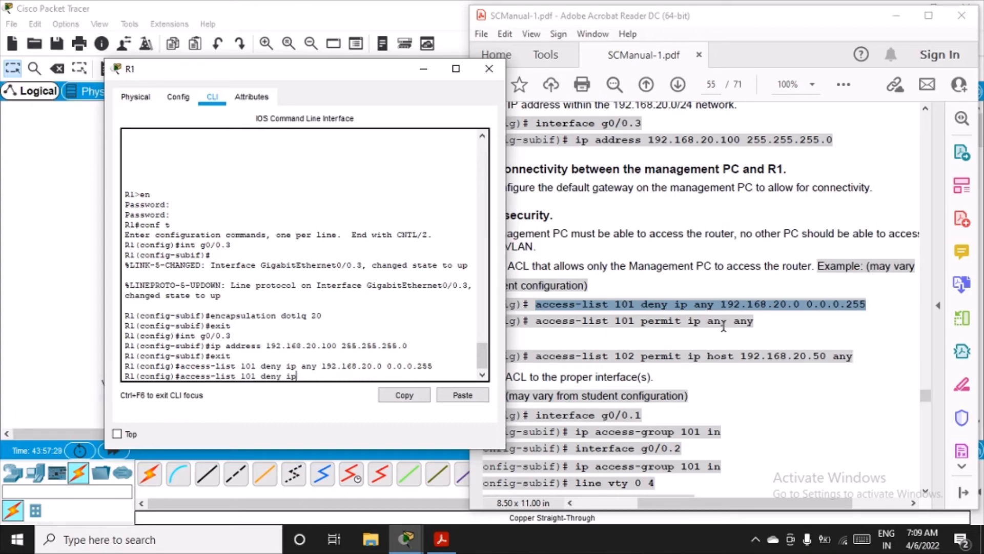
key("BackSpace")
key("BackSpace")
key("BackSpace")
key("BackSpace")
key("BackSpace")
key("BackSpace")
key("BackSpace")
type("permit ip any any")
key("Return")
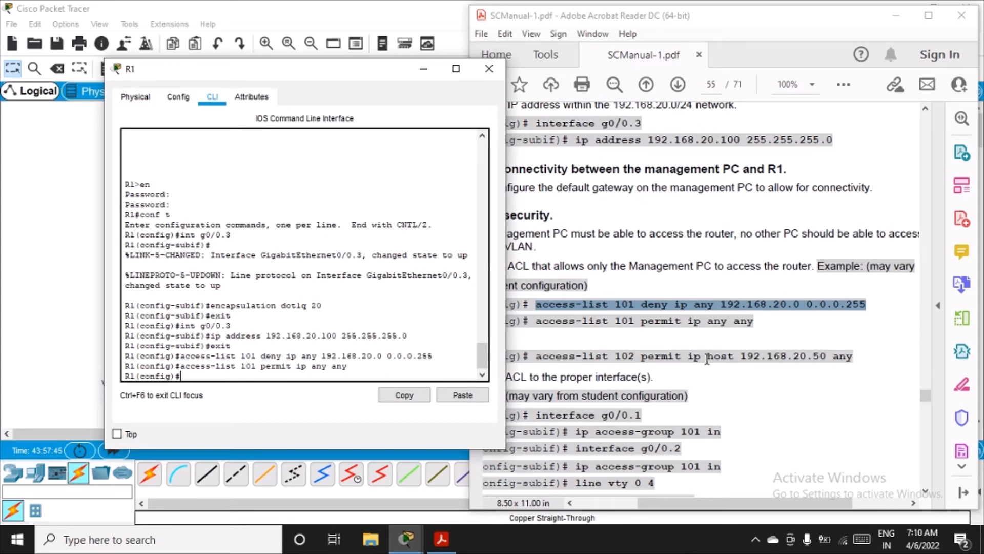
Step: Copy "access-list 102 permit ip host 192.168.20.50 any" from the manual in Adobe Acrobat Reader and run it in R1's command line
left_click_drag(741, 356, 822, 359)
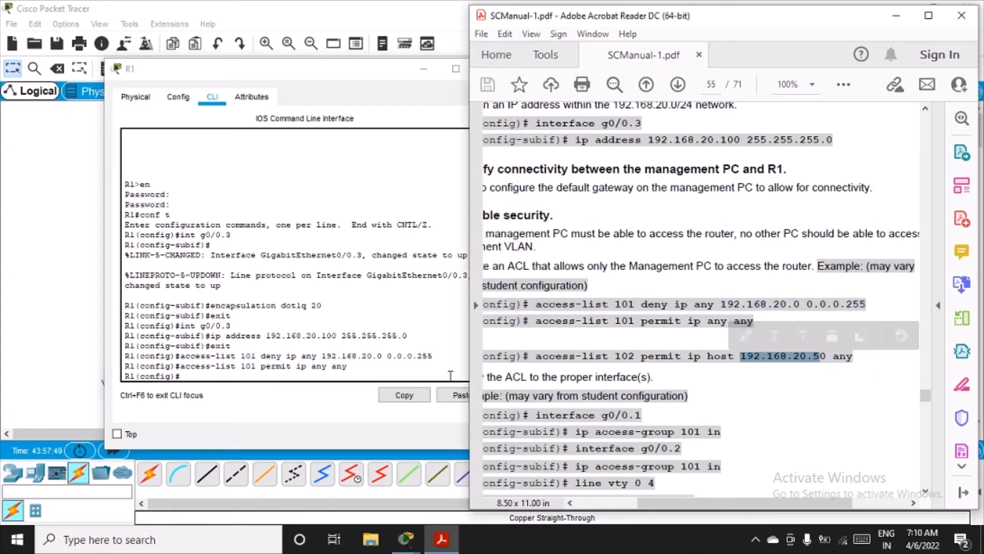
left_click(290, 371)
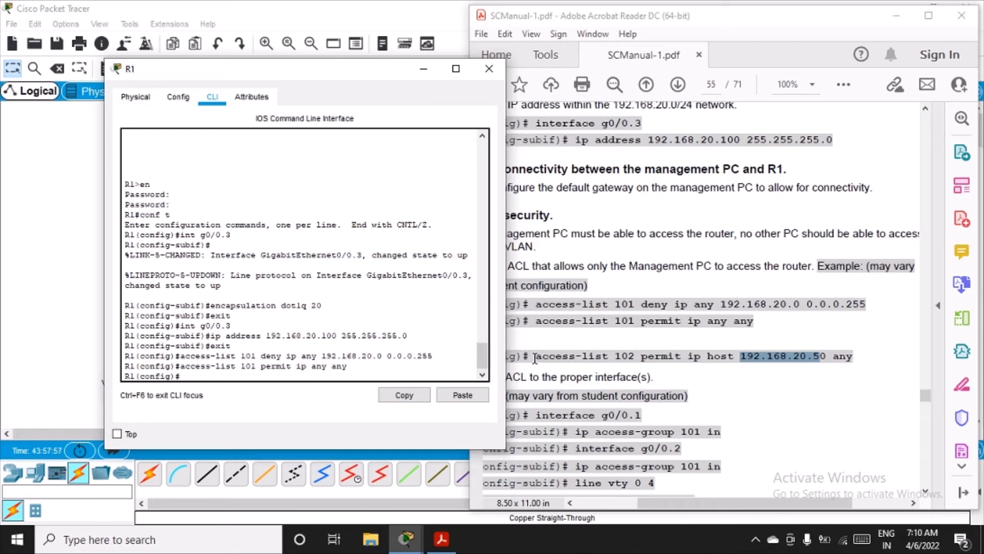
left_click_drag(535, 356, 802, 354)
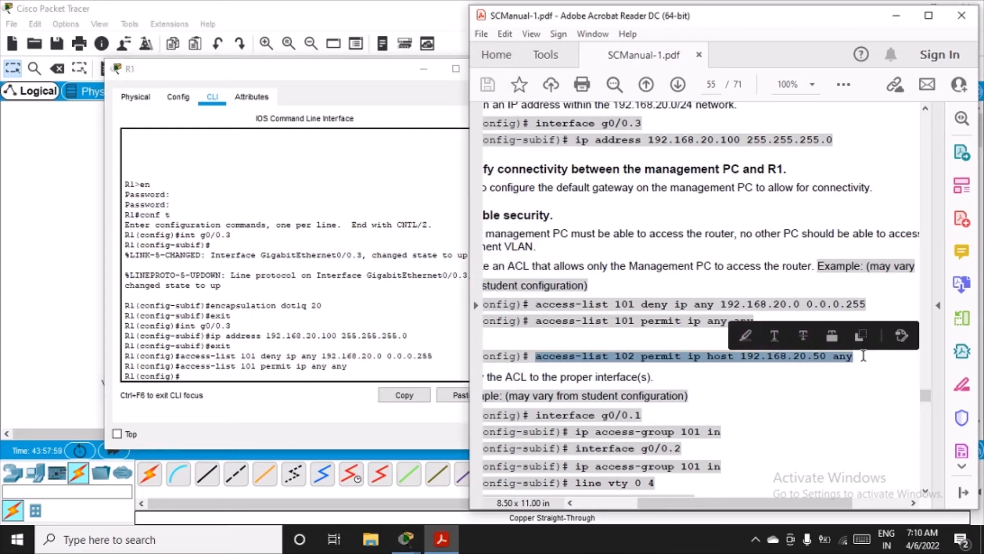
left_click(152, 380)
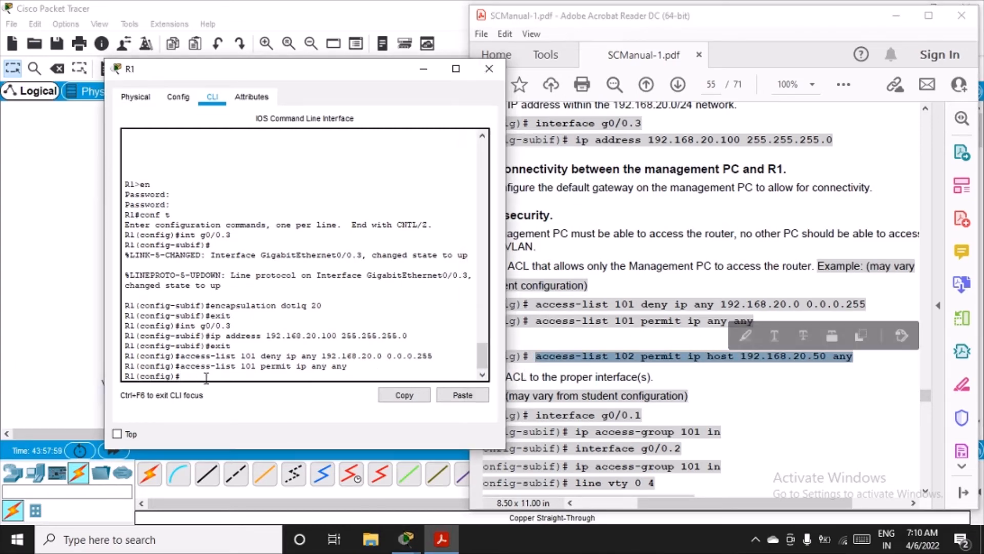
left_click(463, 395)
key("Return")
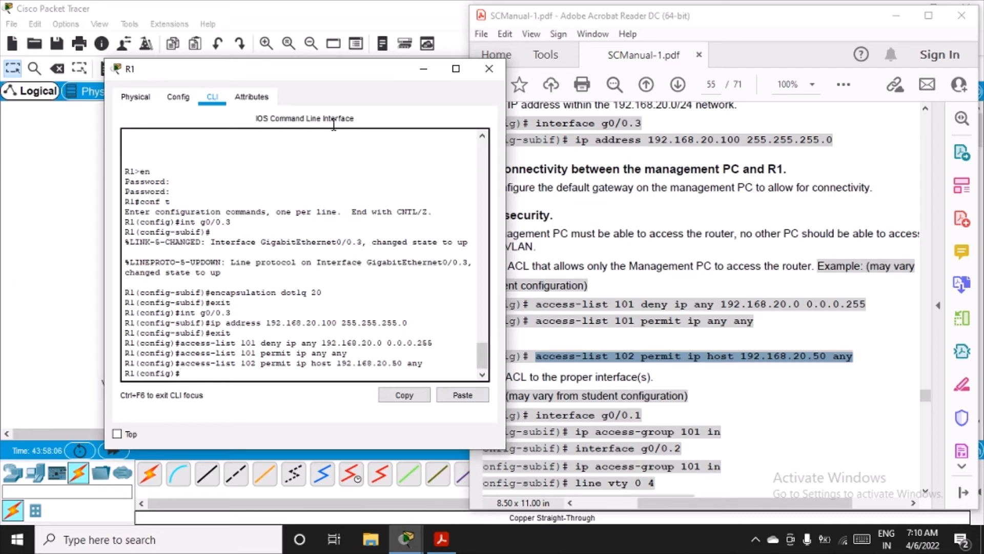
Step: Enter subinterface g0/0.1 on R1 and apply ACL 101 inbound with "ip access-group 101 in" copied from the manual
left_click_drag(333, 73, 298, 75)
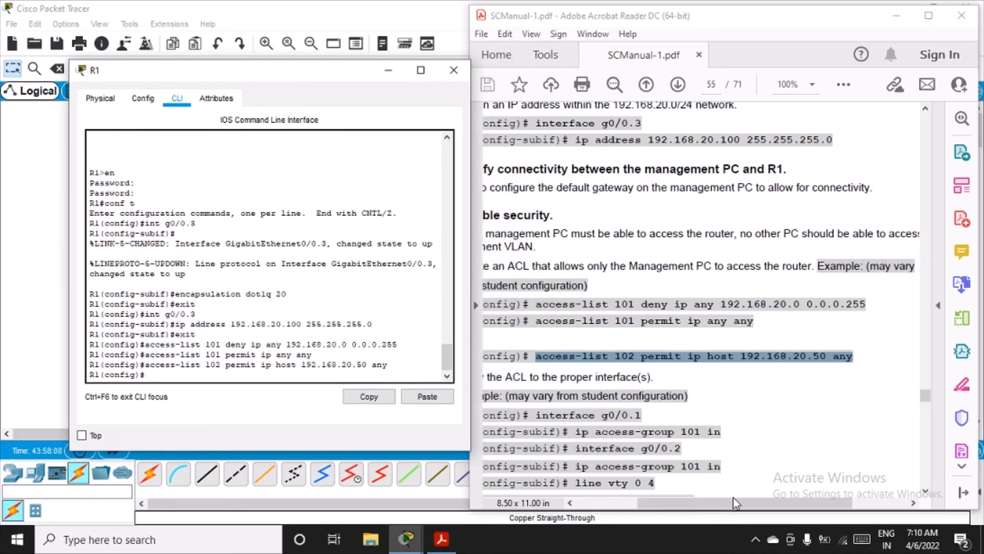
left_click_drag(733, 498, 703, 499)
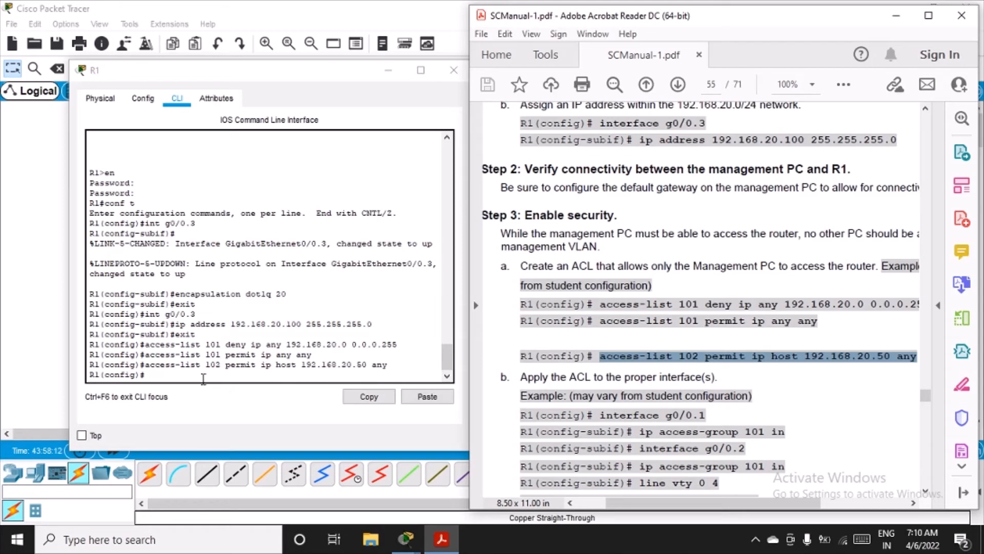
left_click(184, 375)
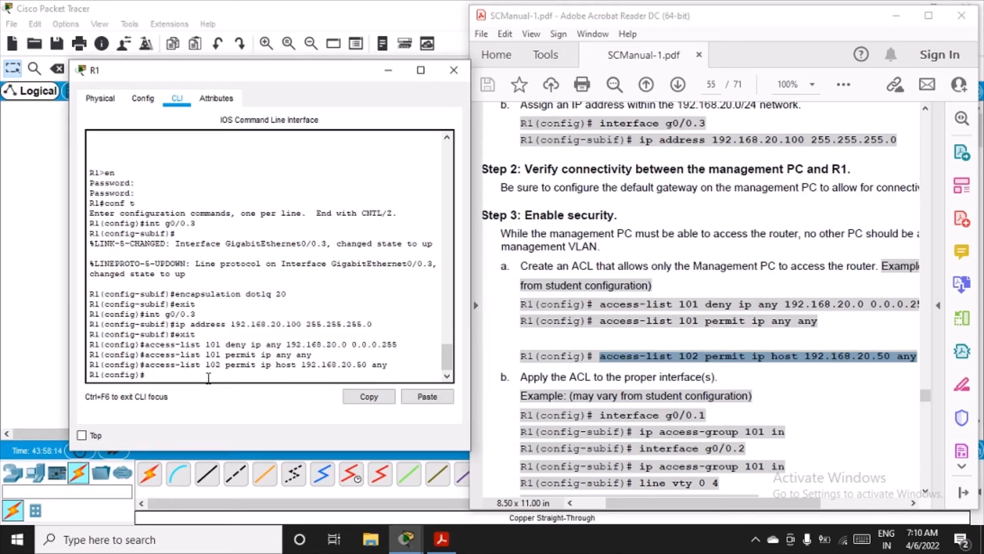
type("int g0/0.1")
key("Return")
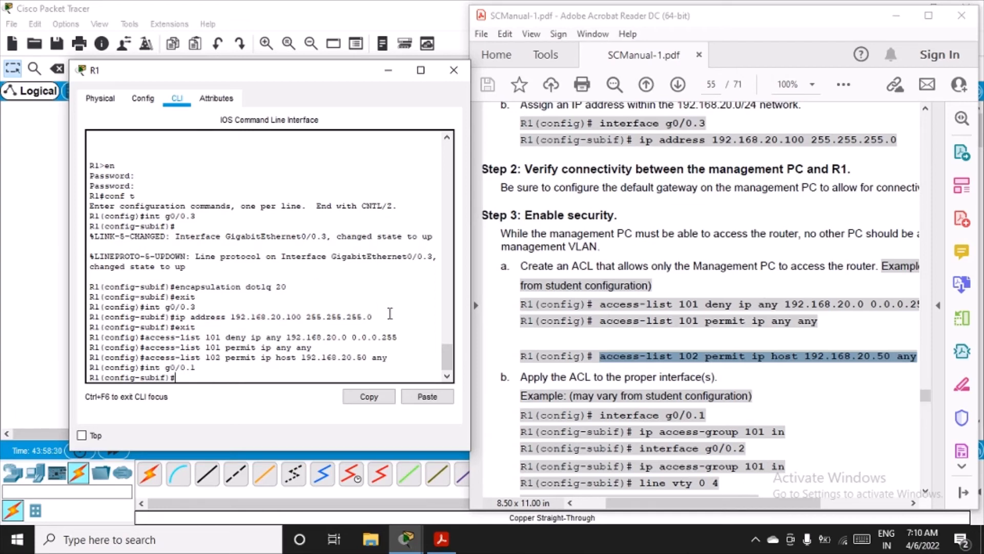
scroll(493, 397, "down", 3)
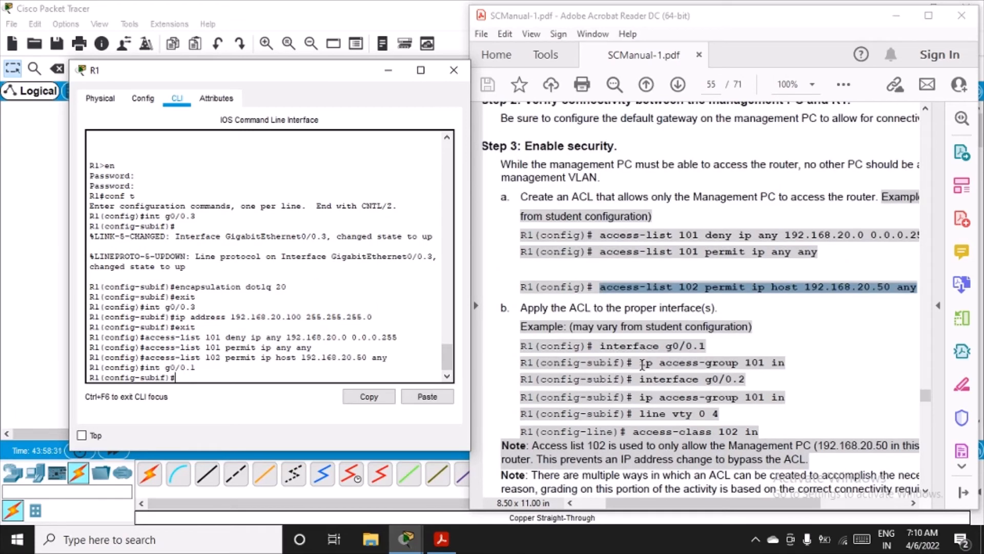
left_click_drag(639, 363, 792, 371)
key("ctrl+c")
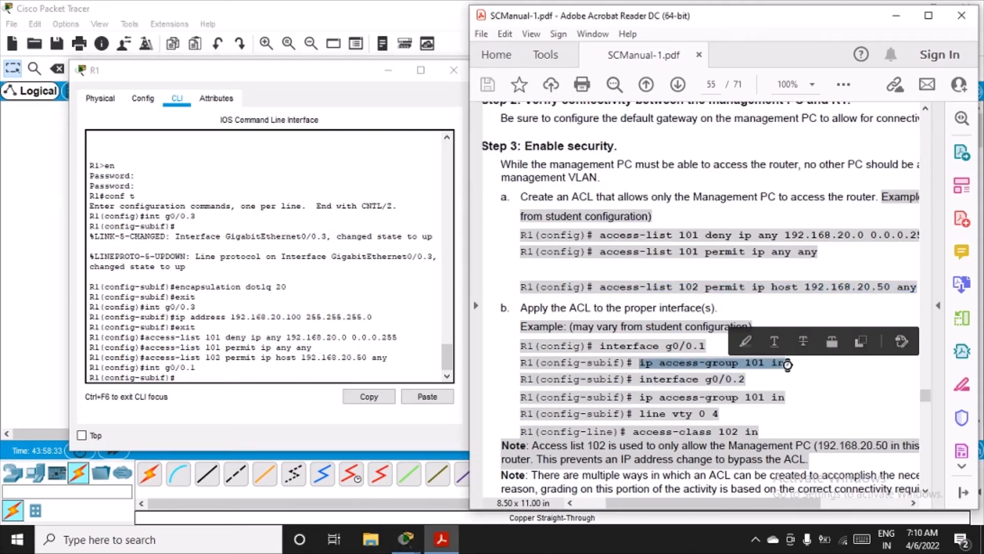
left_click(201, 378)
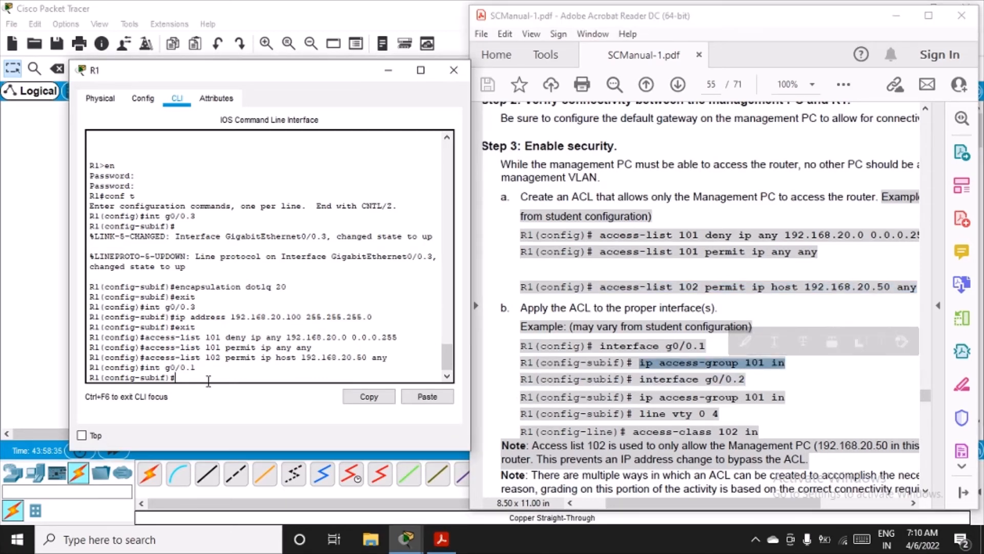
left_click(427, 397)
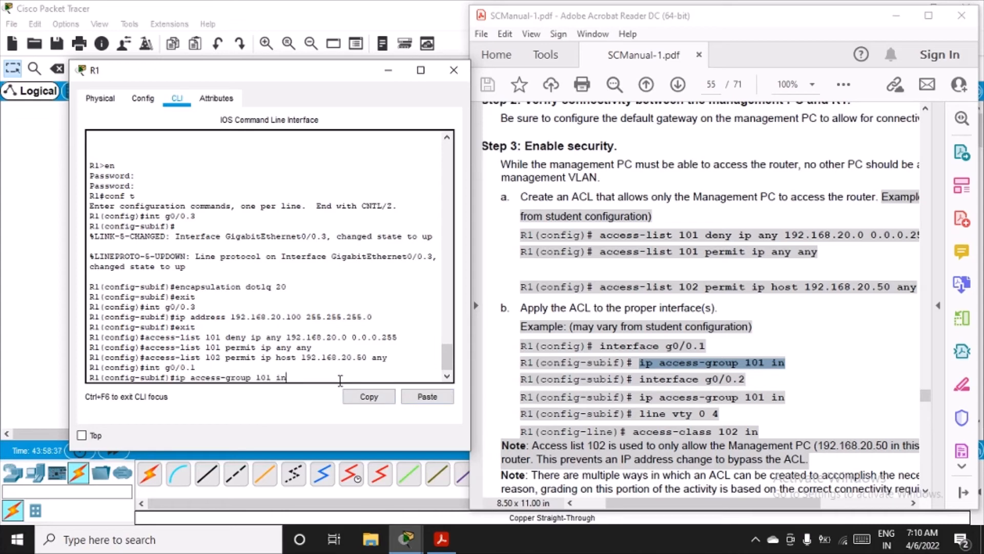
key("Return")
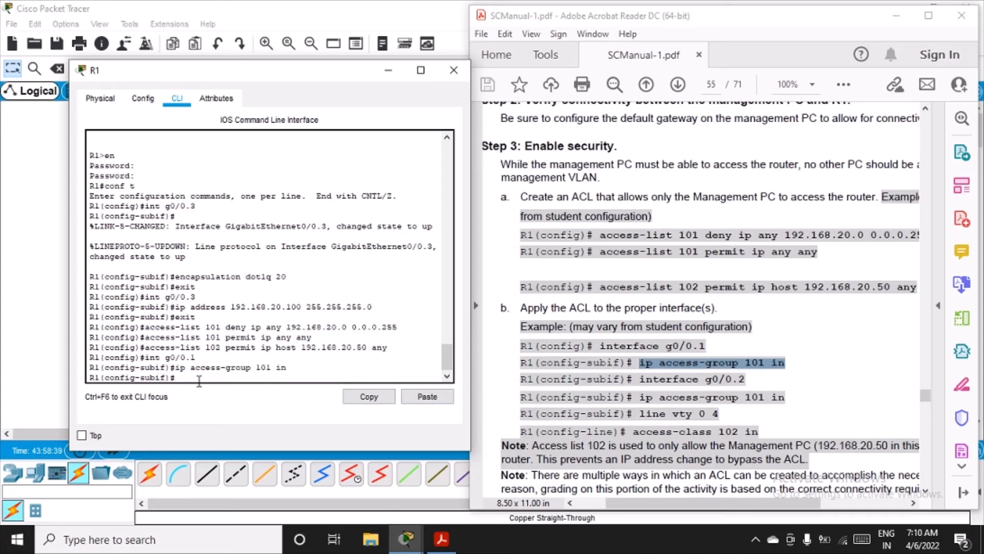
Step: Exit subinterface g0/0.1 on R1, enter "int g0/0.2" and apply ACL 101 inbound with "ip access-group 101 in"
left_click(641, 382)
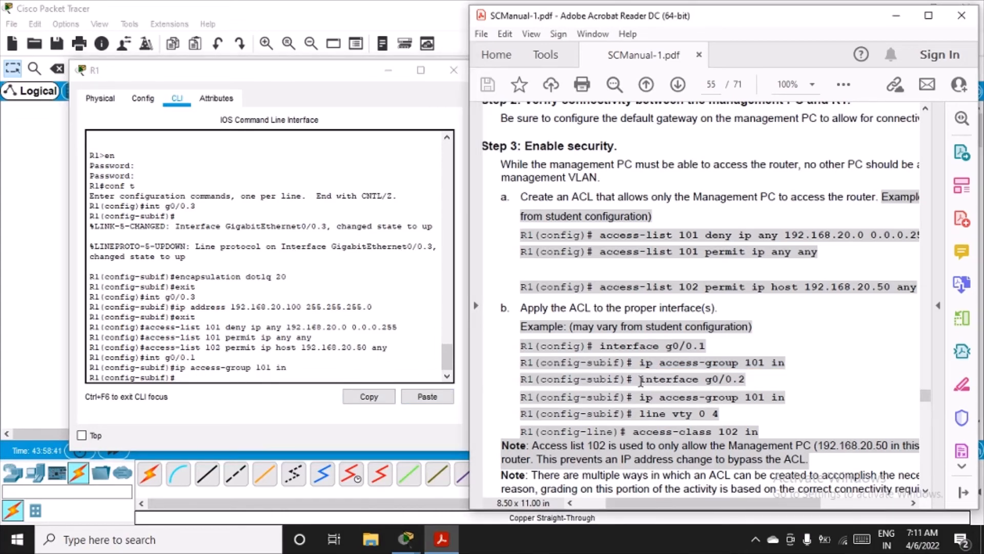
left_click(207, 372)
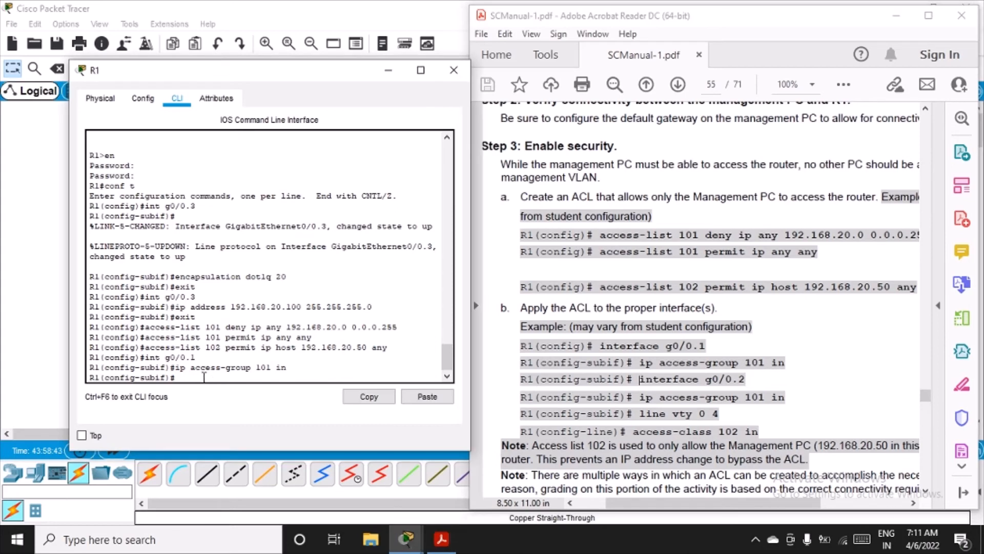
type("exit")
key("Return")
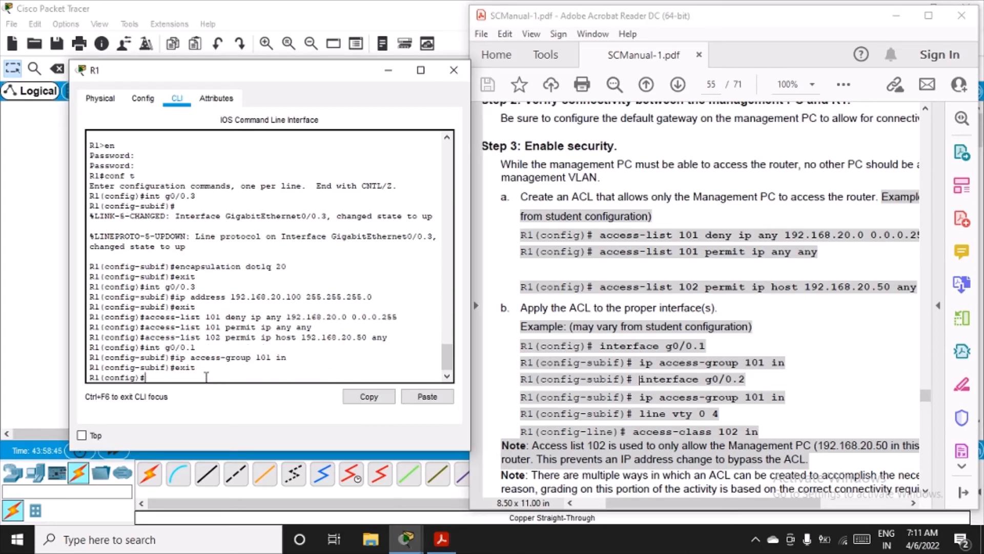
type("int g")
key("BackSpace")
key("BackSpace")
key("BackSpace")
key("BackSpace")
key("BackSpace")
key("BackSpace")
key("BackSpace")
type("int g")
type("/")
key("BackSpace")
key("BackSpace")
key("BackSpace")
key("BackSpace")
key("BackSpace")
key("BackSpace")
type("int g0/0.2")
key("Return")
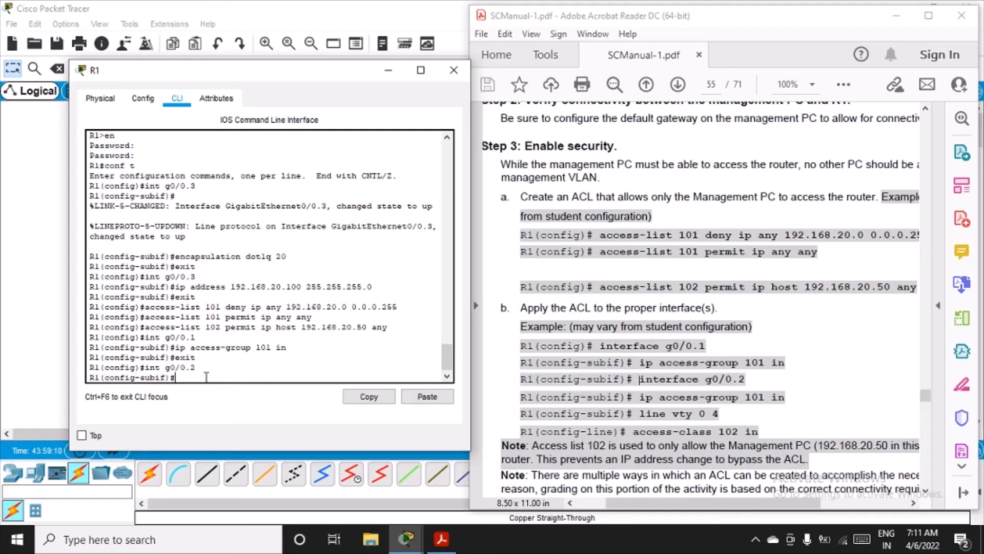
type("ip access-group 101 in")
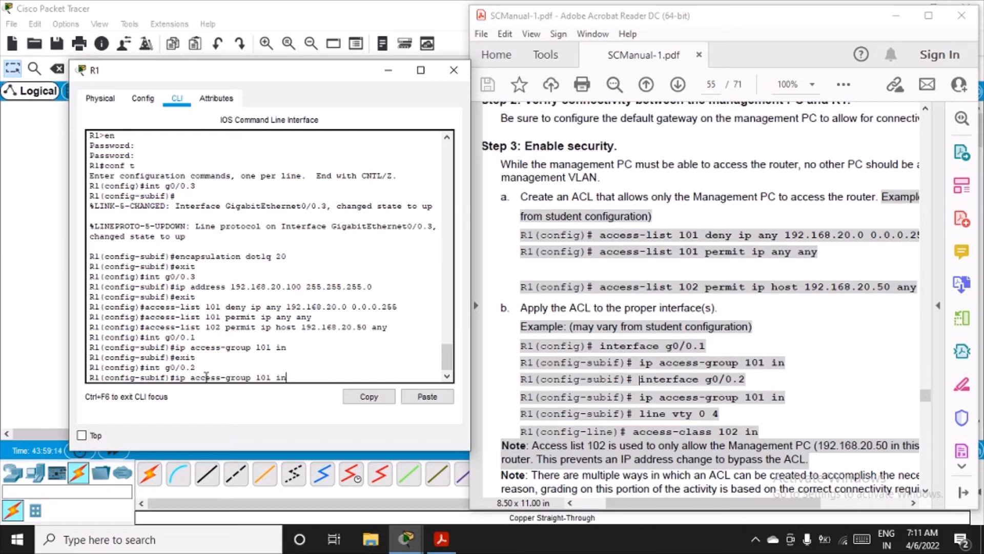
key("Return")
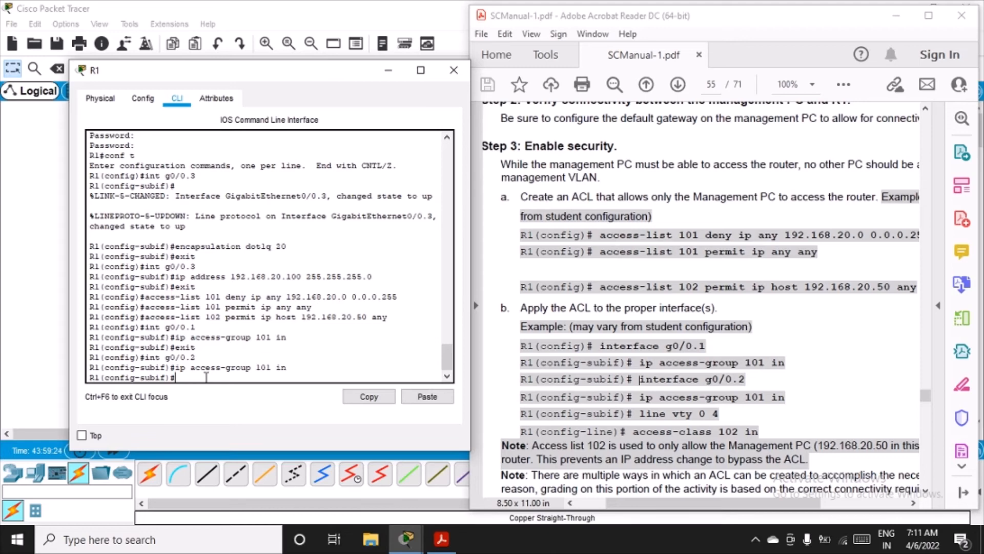
Step: Enter "line vty 0 4" on R1 and restrict remote access with "access-class 102 in"
type("line vty 0 4")
key("Return")
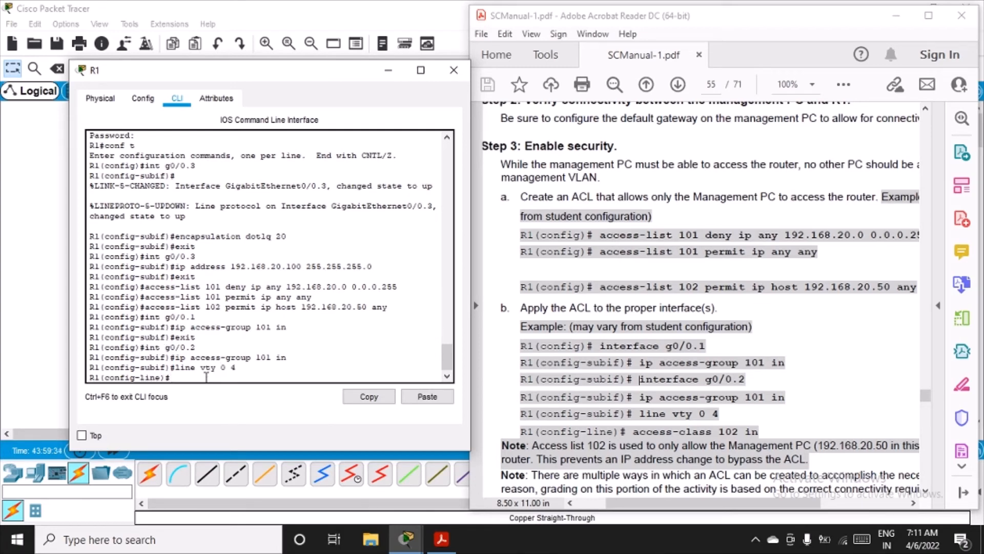
type("access class 102")
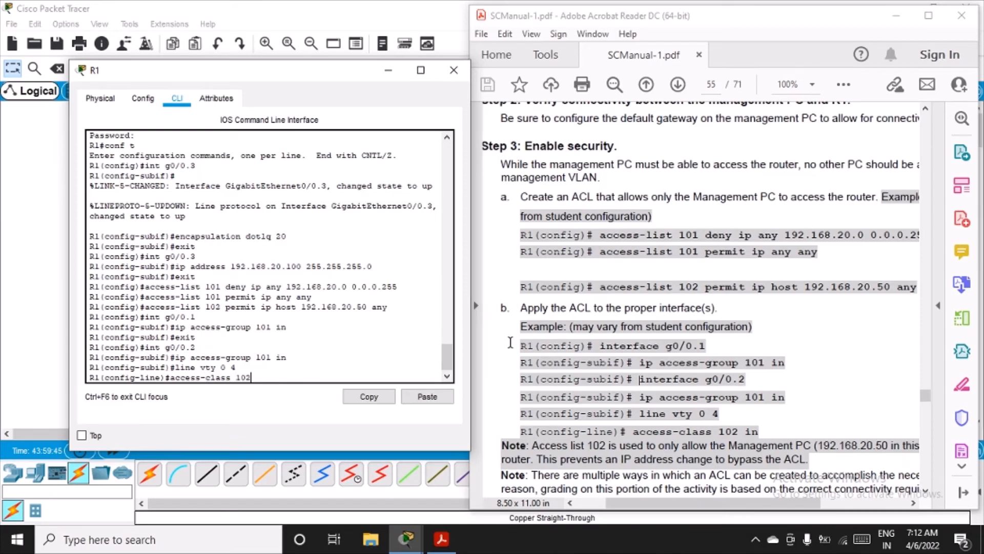
type(" in")
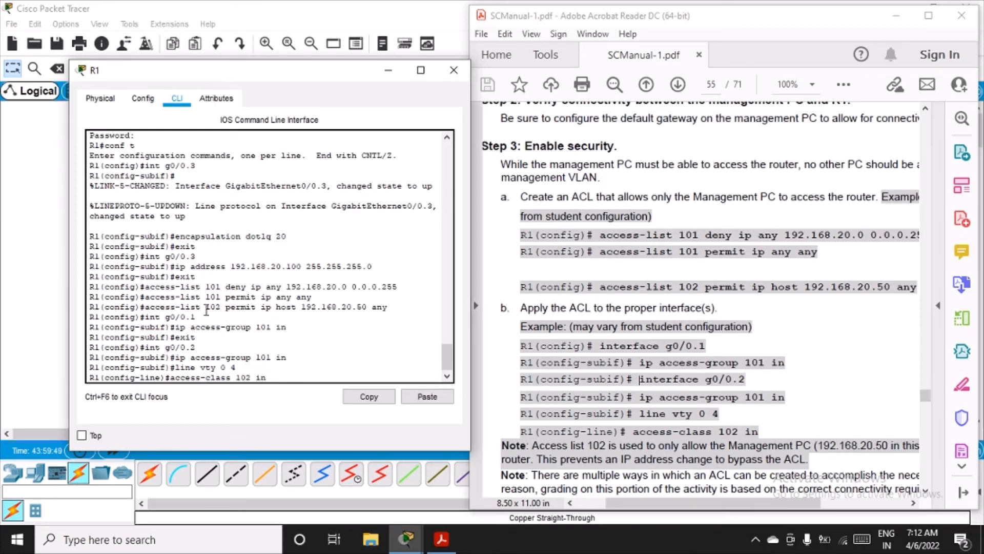
left_click_drag(207, 310, 226, 310)
left_click(282, 377)
type("n")
key("Return")
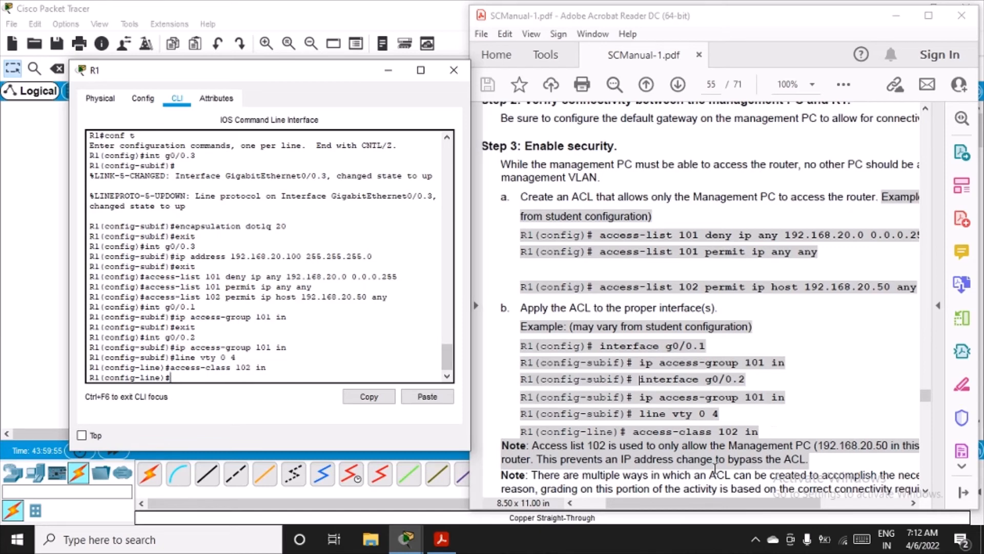
Step: Read the notes on the ACLs and the Step 4 security verification instructions in the manual
scroll(666, 410, "down", 3)
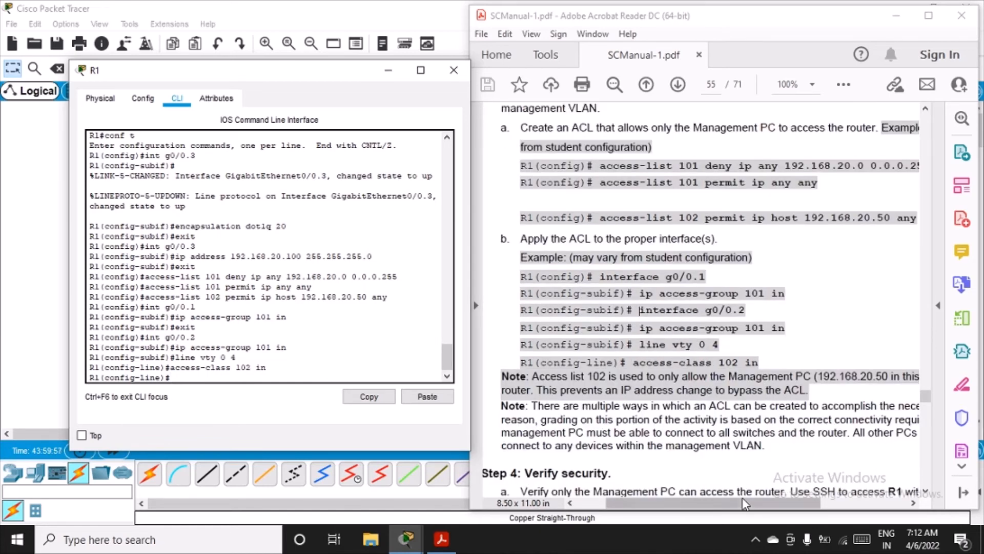
left_click_drag(742, 504, 689, 513)
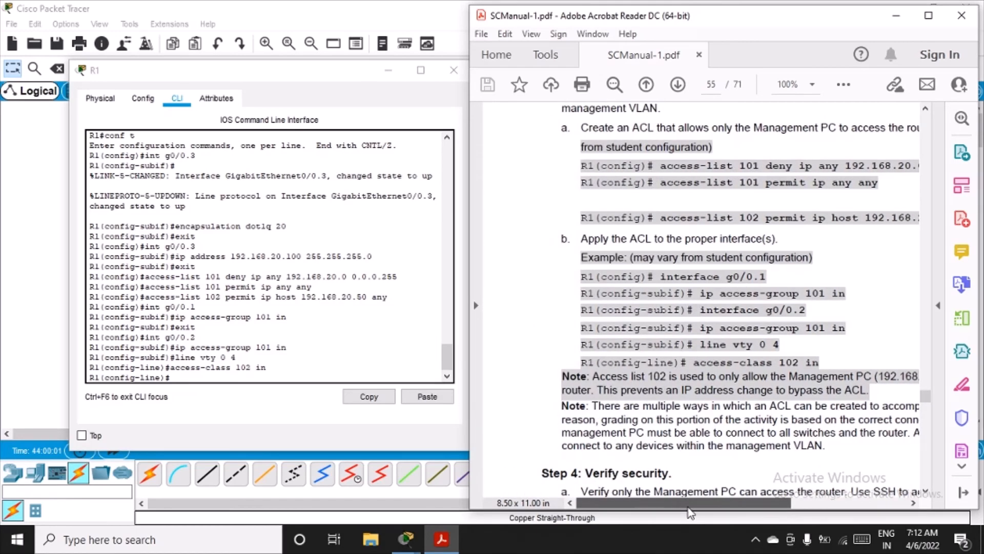
scroll(748, 407, "down", 1)
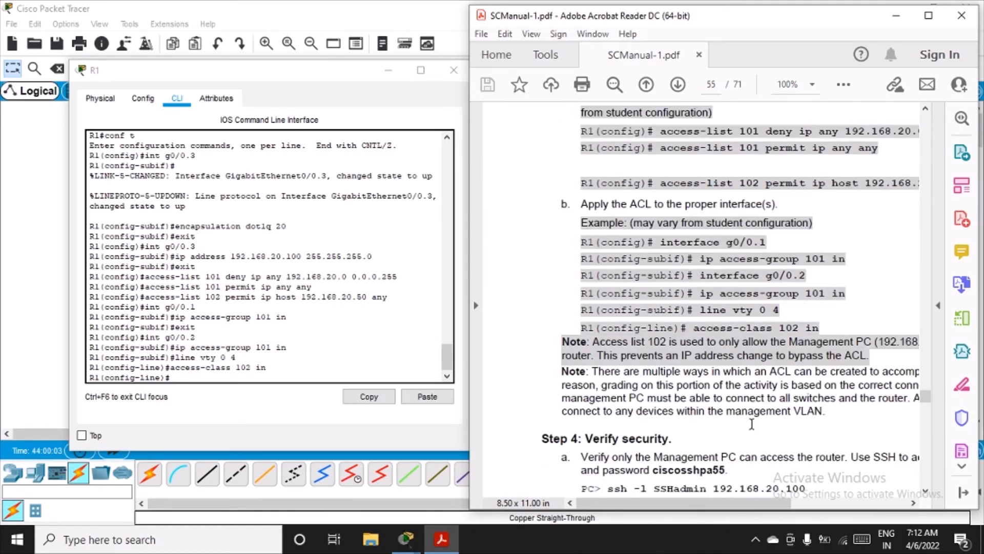
mouse_move(724, 506)
left_mouse_down()
mouse_move(764, 512)
mouse_move(737, 510)
left_mouse_up()
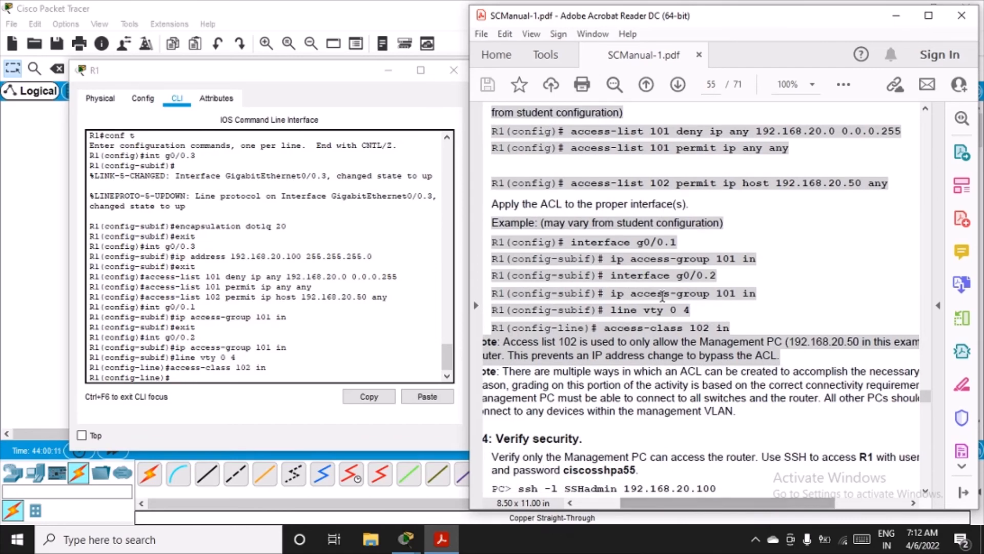
scroll(688, 385, "down", 3)
scroll(688, 385, "down", 4)
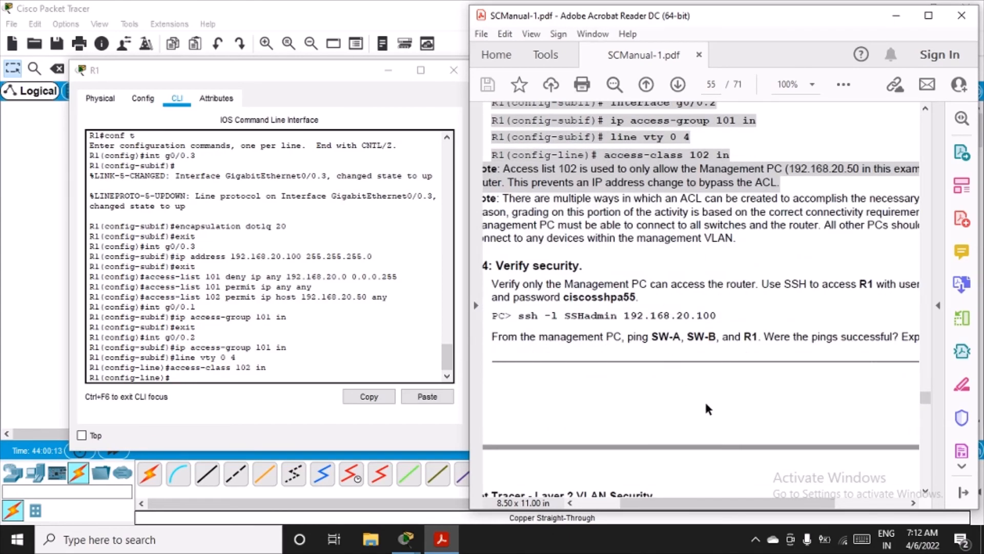
left_click_drag(729, 506, 708, 507)
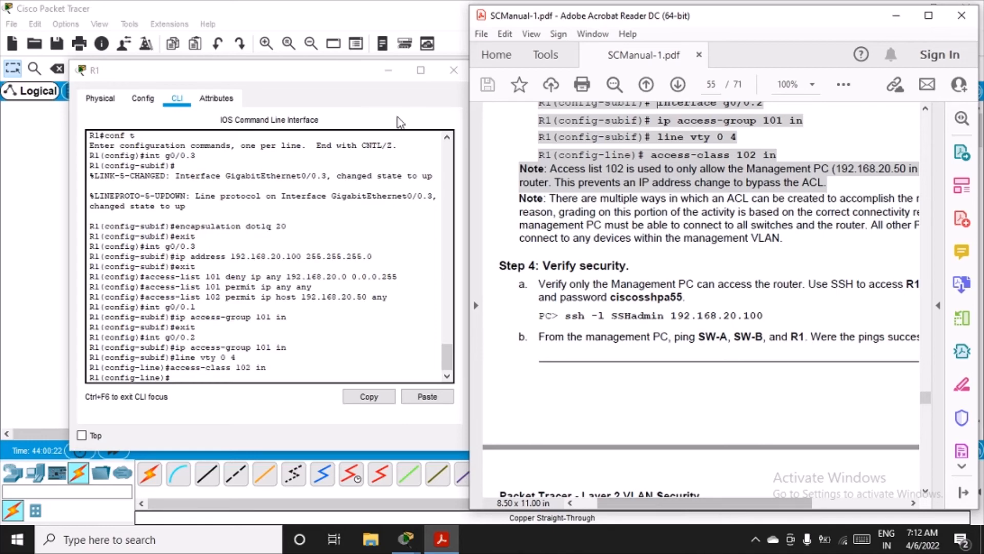
Step: Close R1's window and ping 192.168.20.100 from management PC C1's command prompt
left_click(454, 69)
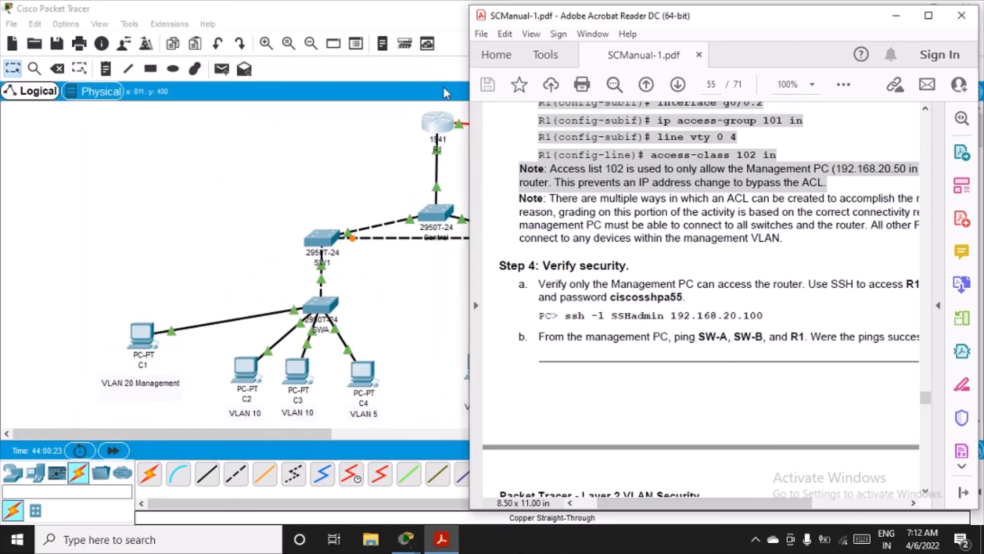
left_click(149, 329)
left_click(228, 403)
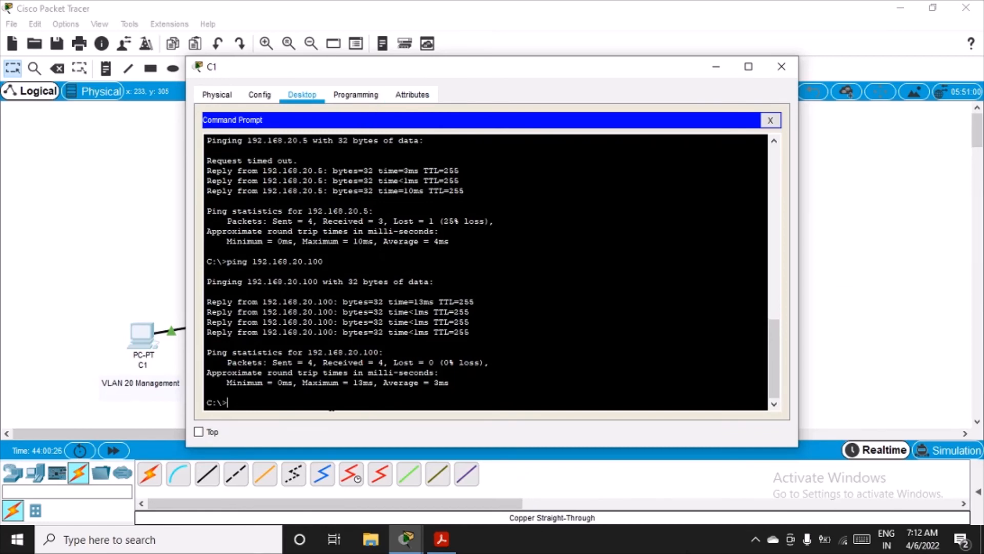
key("Up")
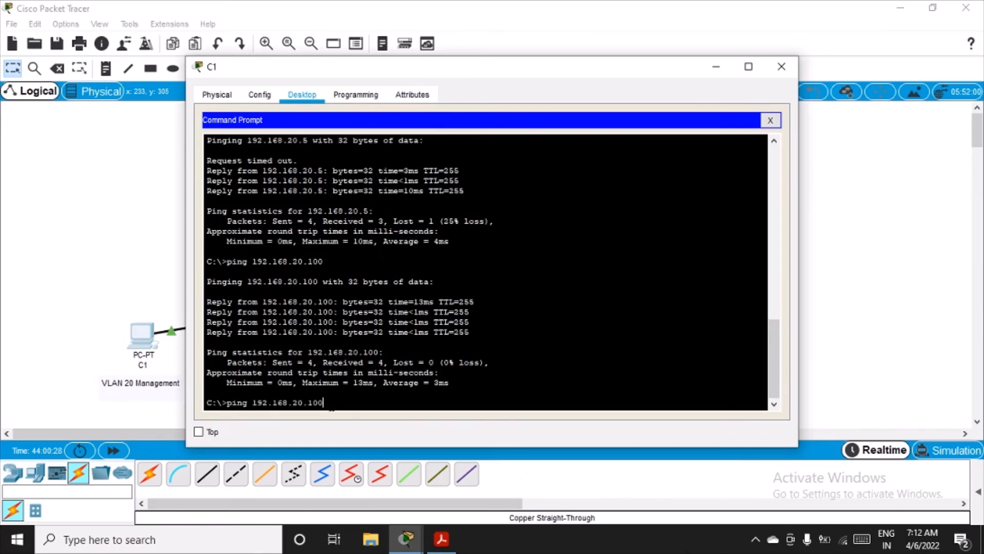
key("Return")
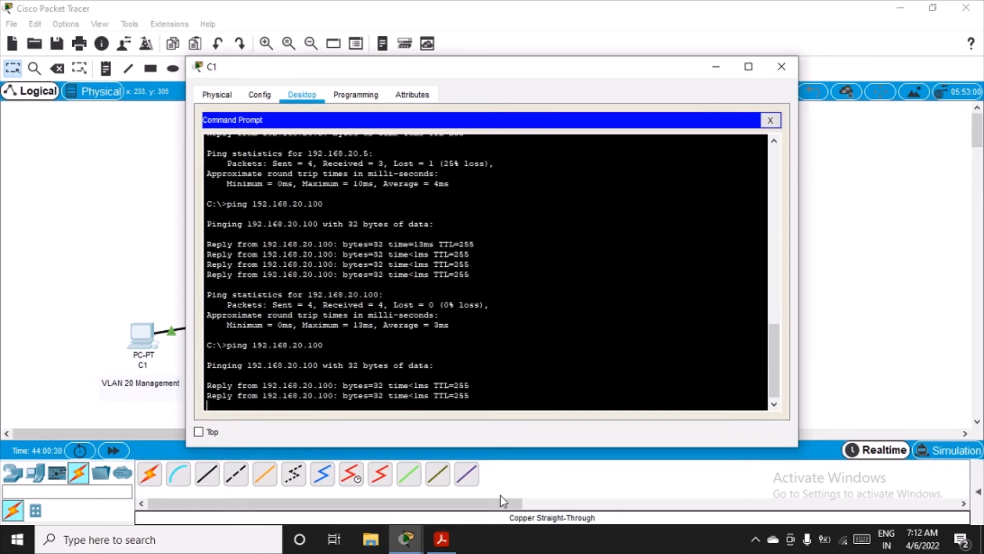
Step: Switch to the manual in Acrobat Reader to read the SSH instruction, and narrow C1's window to fit beside it
left_click(442, 537)
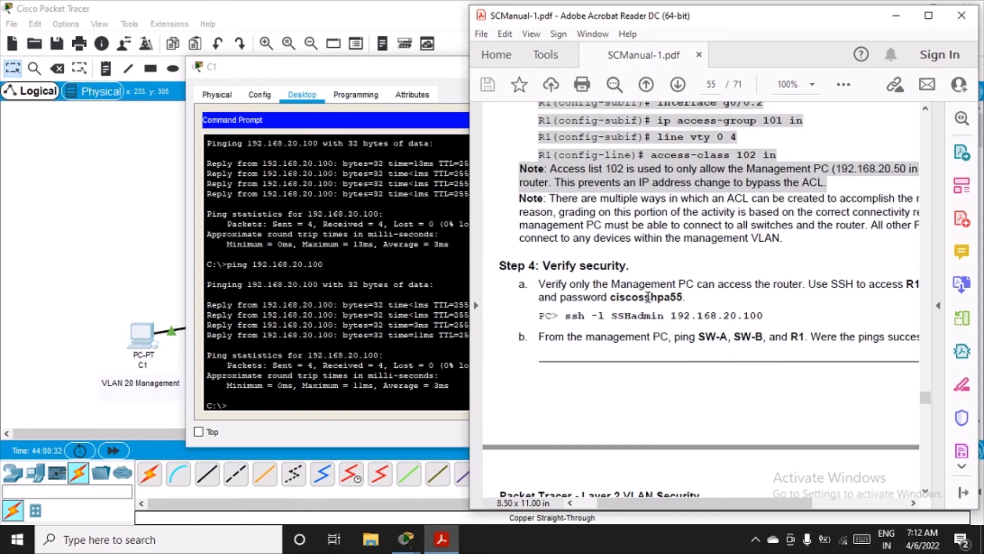
left_click_drag(644, 503, 623, 515)
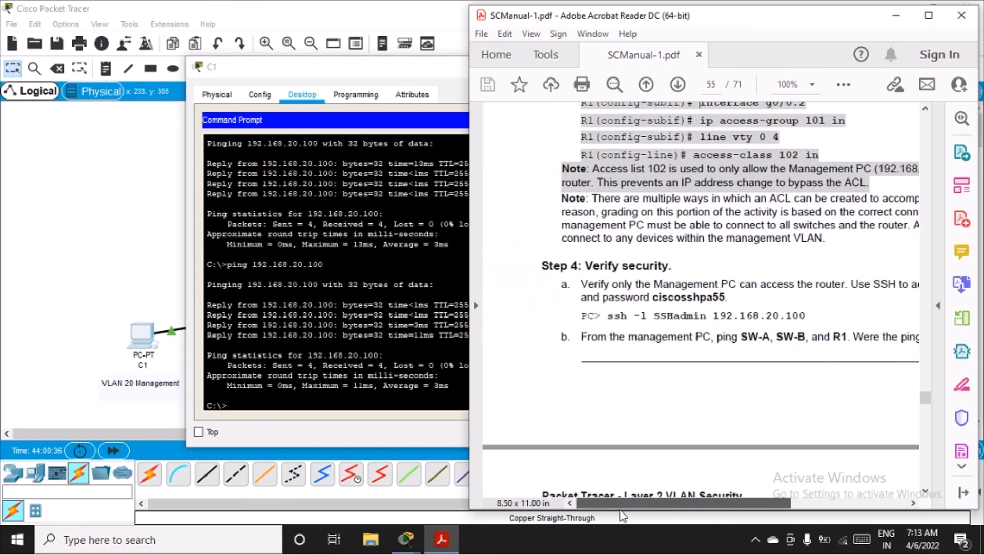
left_click_drag(408, 71, 238, 70)
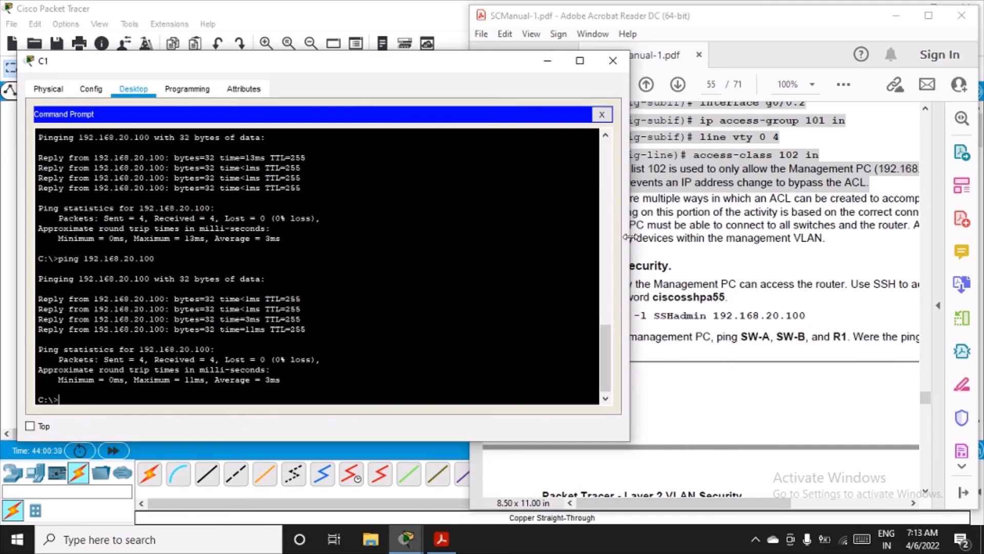
left_click_drag(630, 236, 439, 237)
left_click_drag(285, 60, 320, 59)
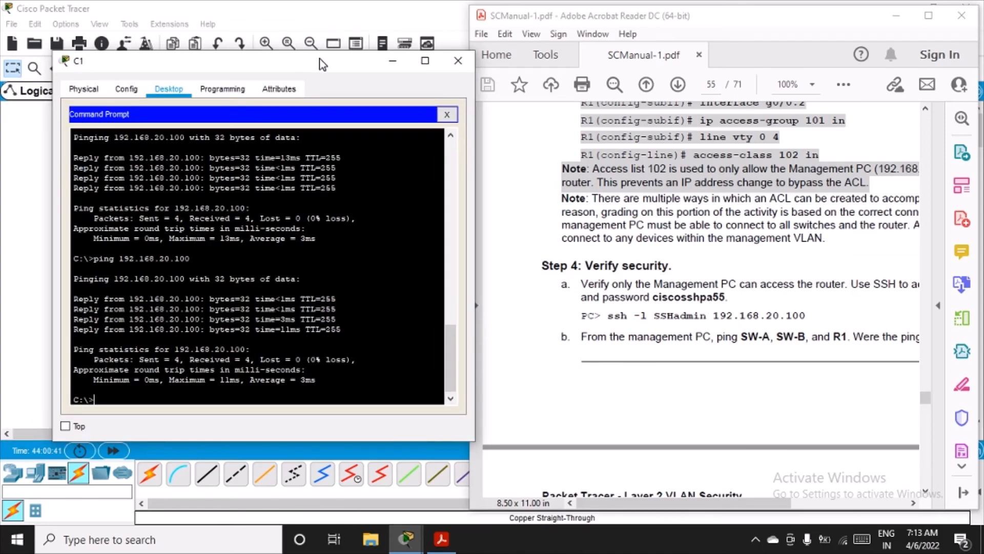
Step: Close C1's Command Prompt, open its Telnet / SSH Client, and fit the window beside the manual
left_click(447, 113)
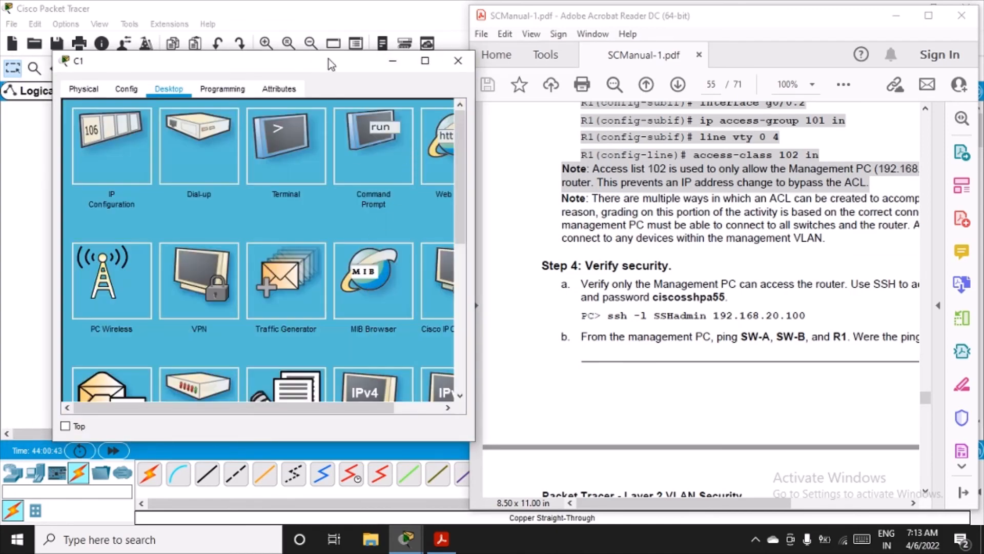
left_click_drag(317, 408, 368, 412)
scroll(333, 257, "down", 3)
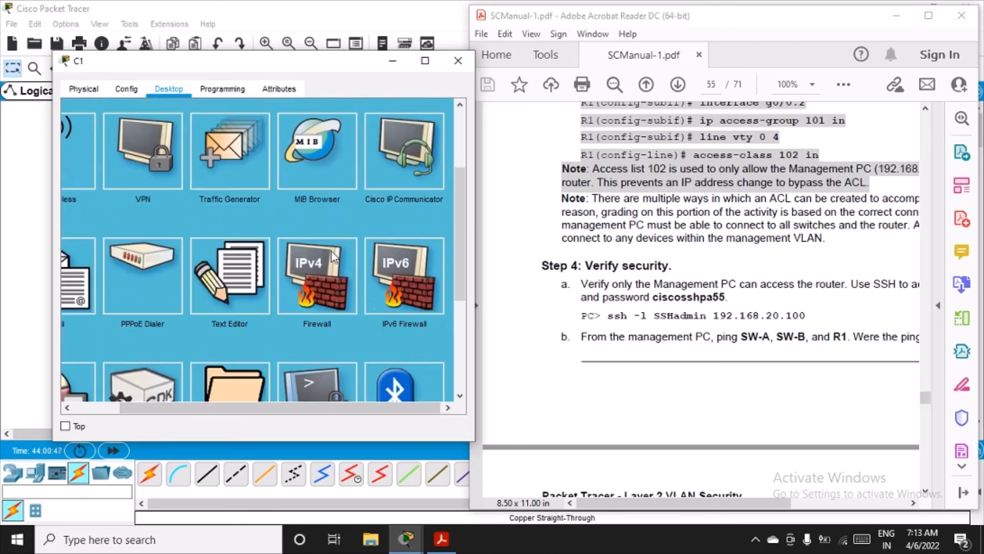
scroll(308, 402, "down", 3)
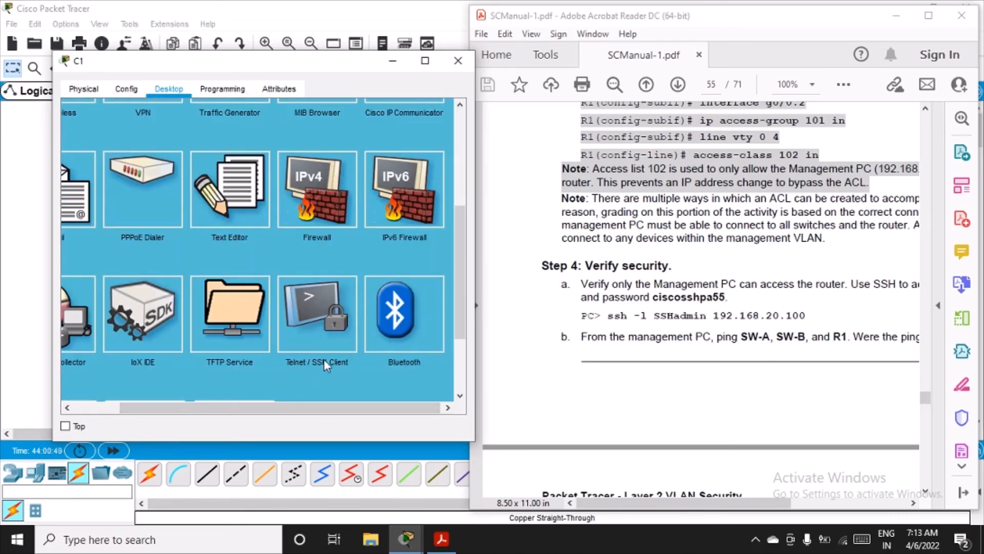
scroll(323, 359, "up", 3)
scroll(323, 364, "up", 3)
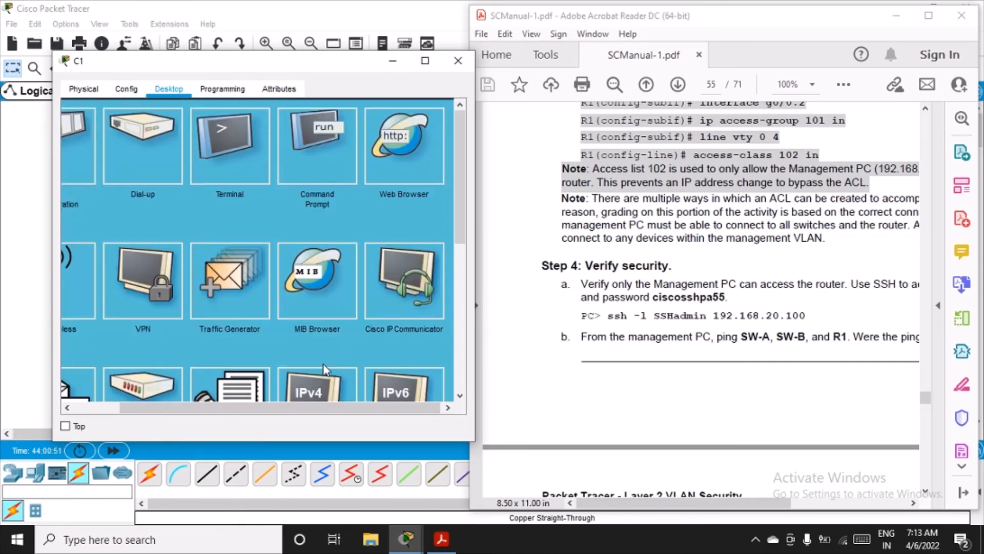
left_click_drag(269, 409, 213, 405)
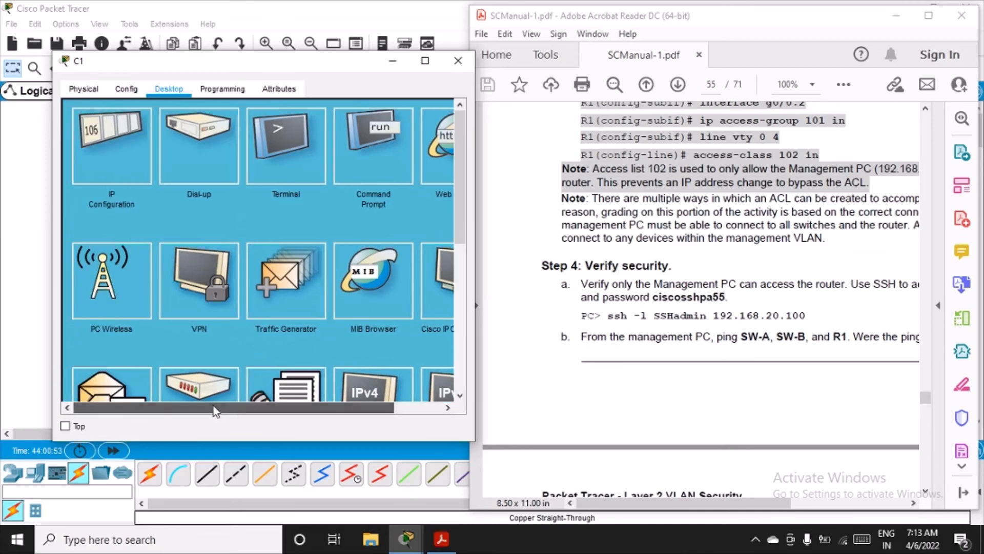
scroll(287, 277, "down", 3)
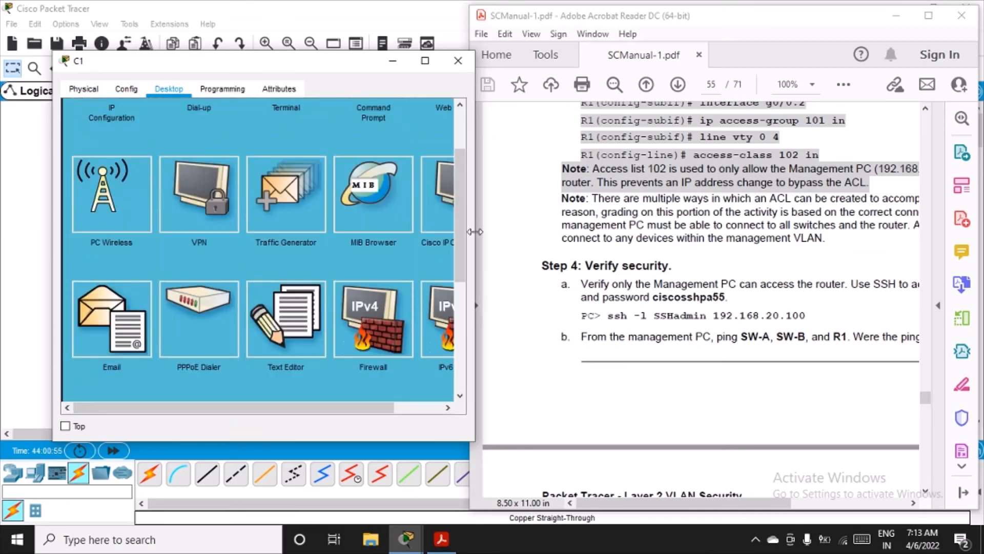
left_click_drag(475, 232, 643, 335)
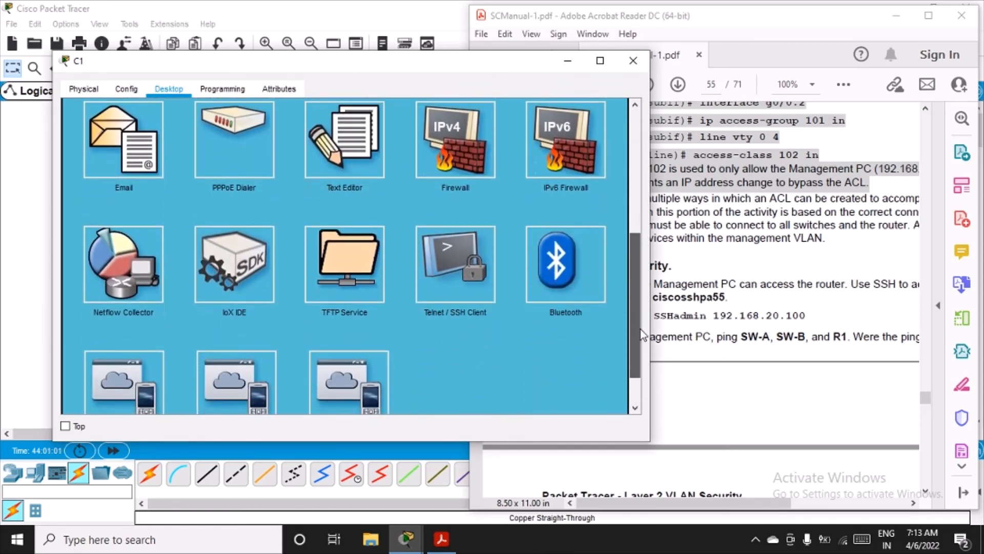
left_click(466, 265)
left_click_drag(650, 247, 454, 245)
Step: Set the SSH client's host address to 192.168.20.100 and try to connect without a username
left_click(225, 173)
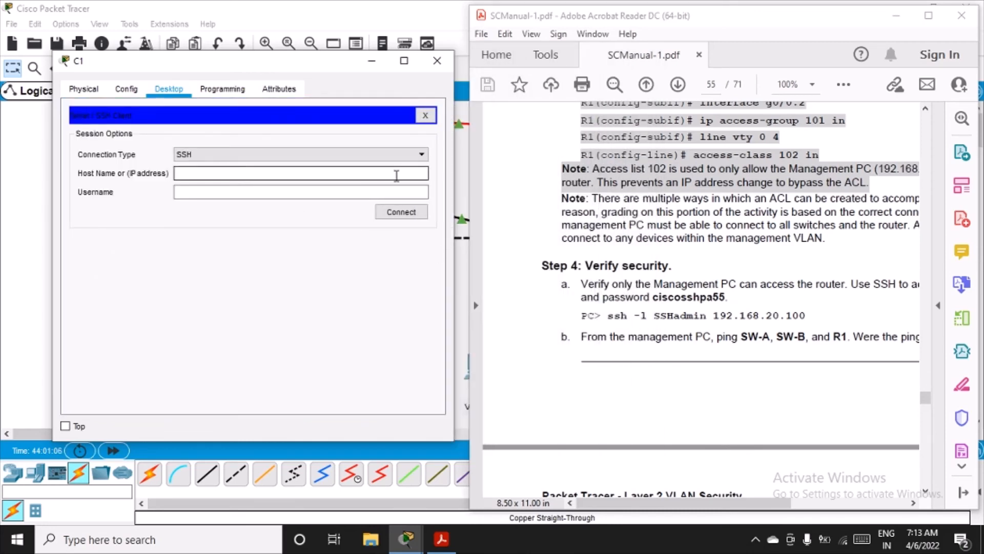
type("192.168.20.100")
left_click(405, 212)
left_click(280, 274)
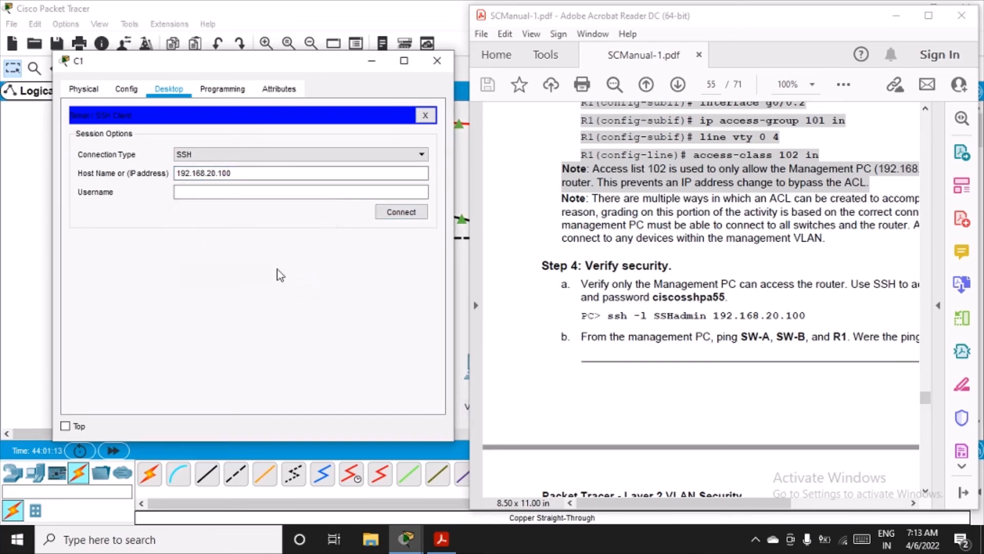
Step: Set the SSH username to admin, connect to R1, and log in with the account password
left_click(242, 192)
type("addmin")
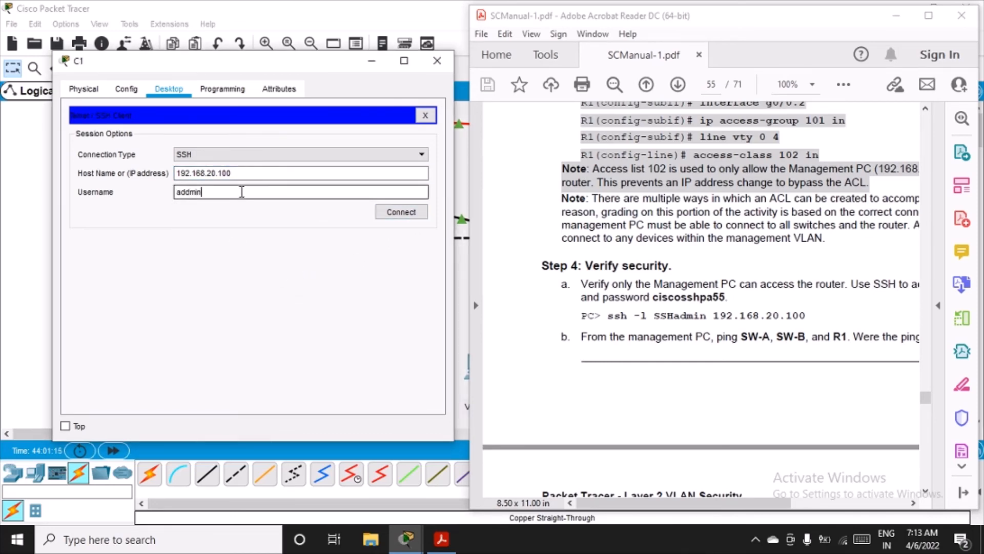
key("Left")
key("Left")
key("Left")
key("Left")
key("BackSpace")
left_click(400, 212)
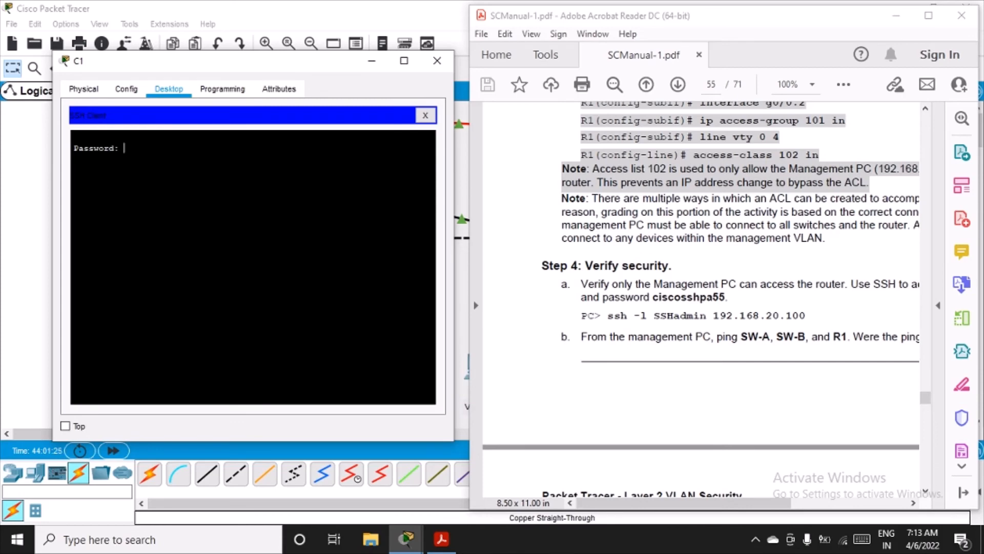
key("Return")
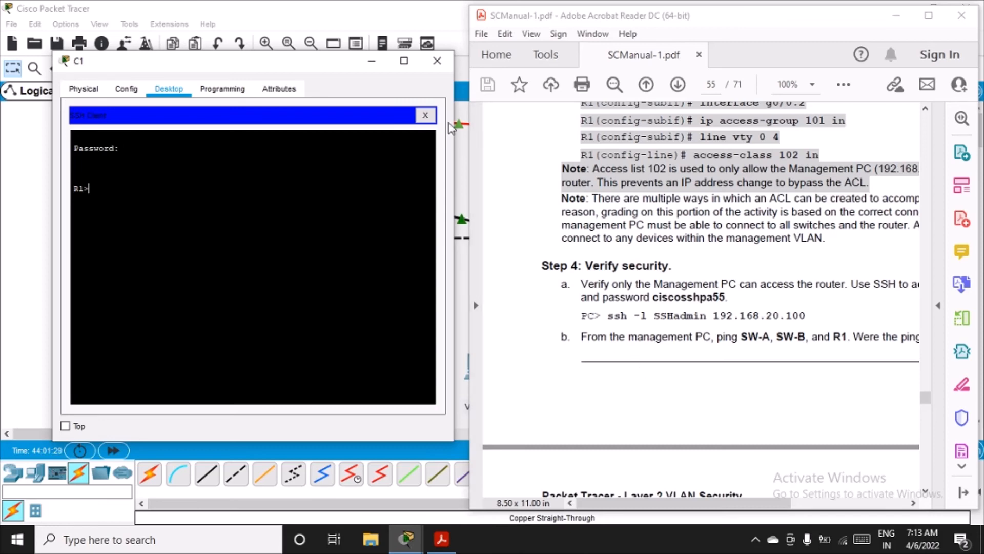
Step: Terminate the SSH client session on C1 and open its Command Prompt
left_click(425, 115)
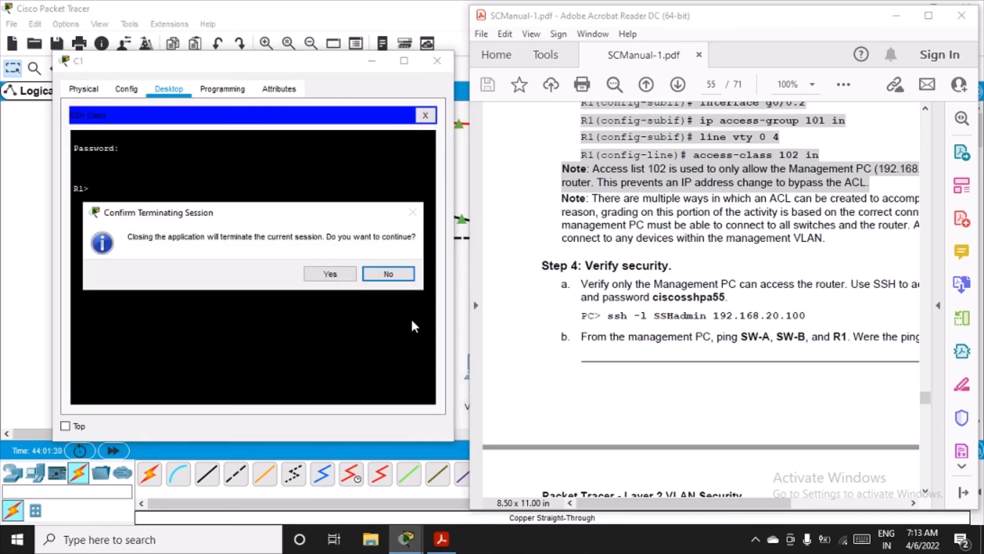
left_click(330, 274)
left_click(368, 146)
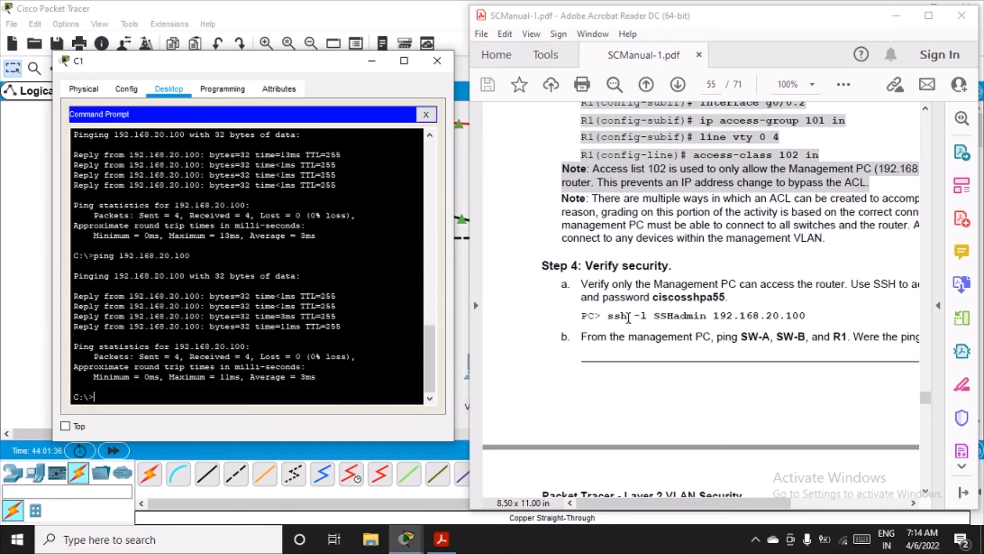
Step: Run "ssh -l SSHadmin 192.168.20.100", copied from the manual, in C1's command prompt
left_click_drag(608, 316, 788, 316)
key("ctrl+c")
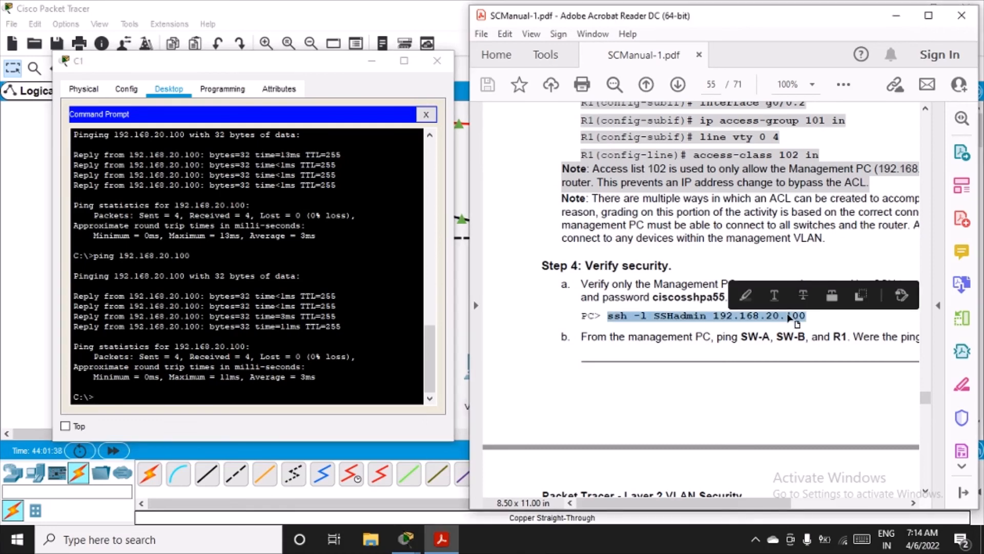
right_click(163, 397)
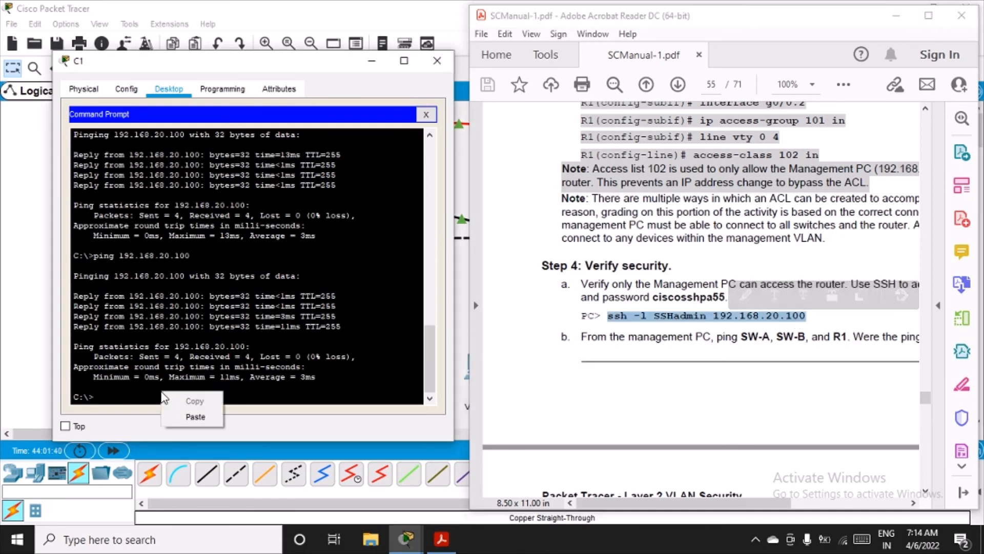
left_click(195, 416)
key("Return")
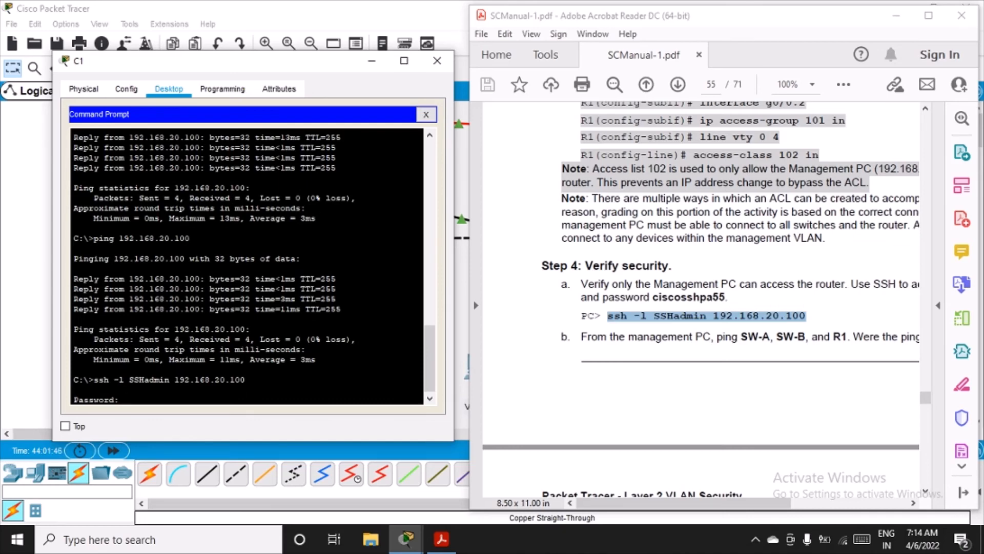
Step: Try to log in to R1 as SSHadmin by submitting the password at each prompt
key("Return")
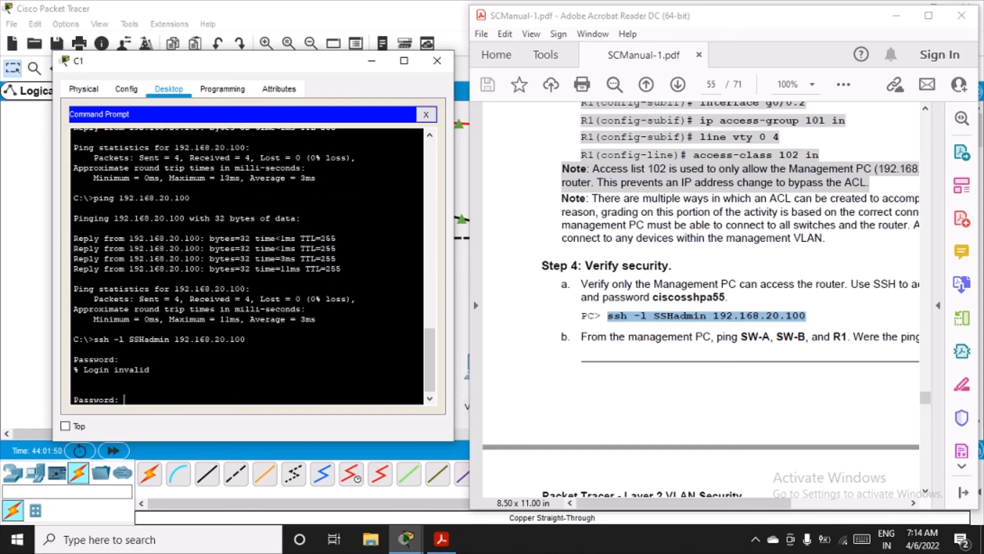
key("Return")
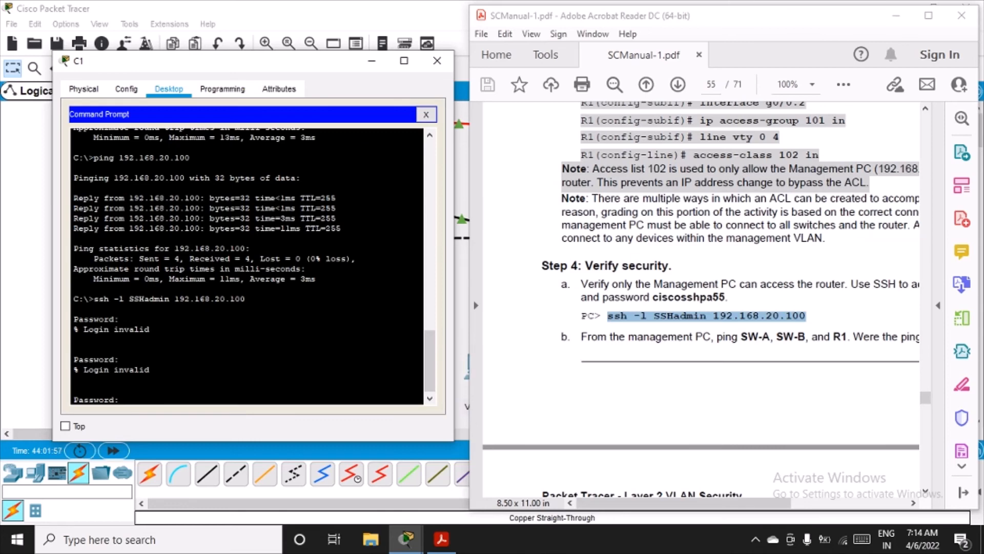
key("Return")
key("Return")
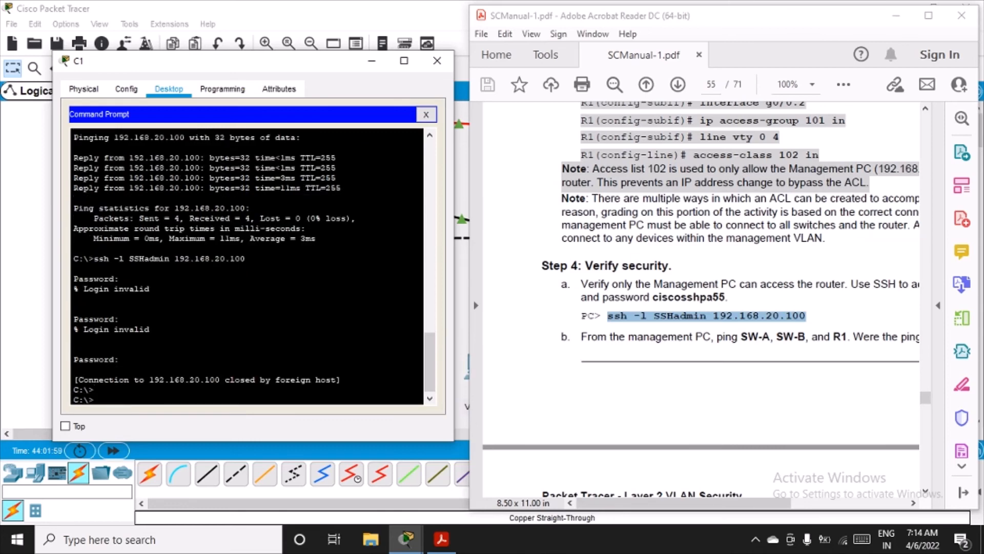
Step: Change the recalled command to "ssh -l admin 192.168.20.100", run it, and log in to R1 with the account password
key("Up")
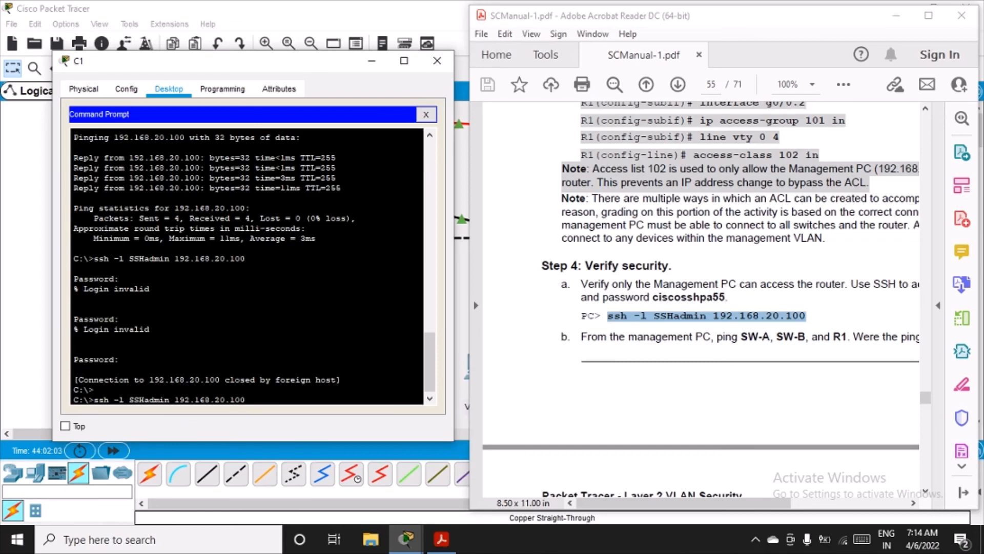
key("BackSpace")
key("BackSpace")
key("BackSpace")
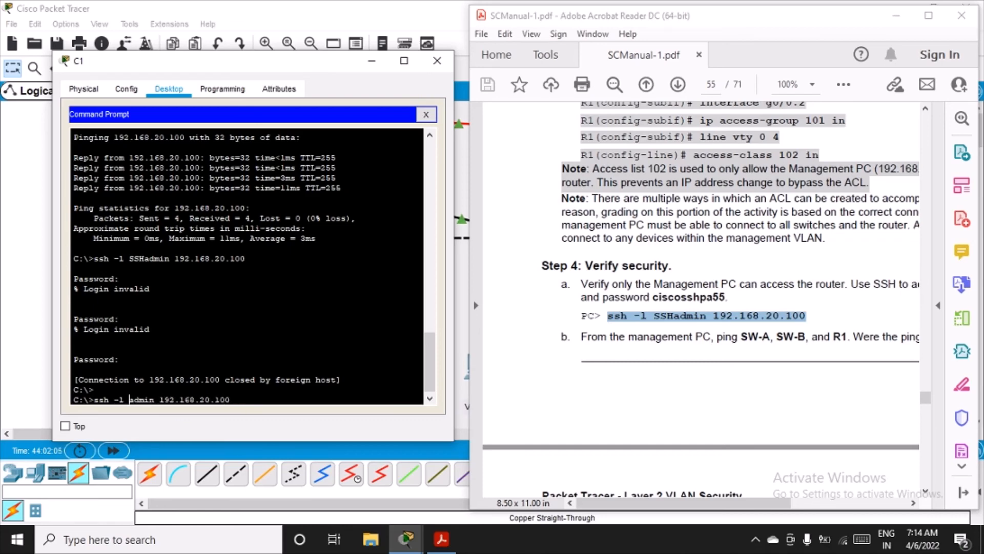
key("Return")
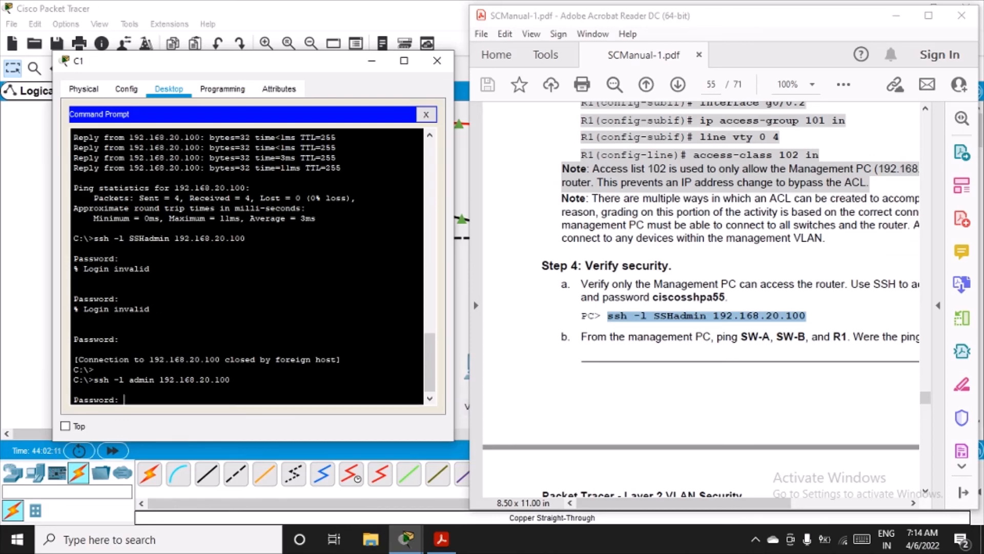
key("Return")
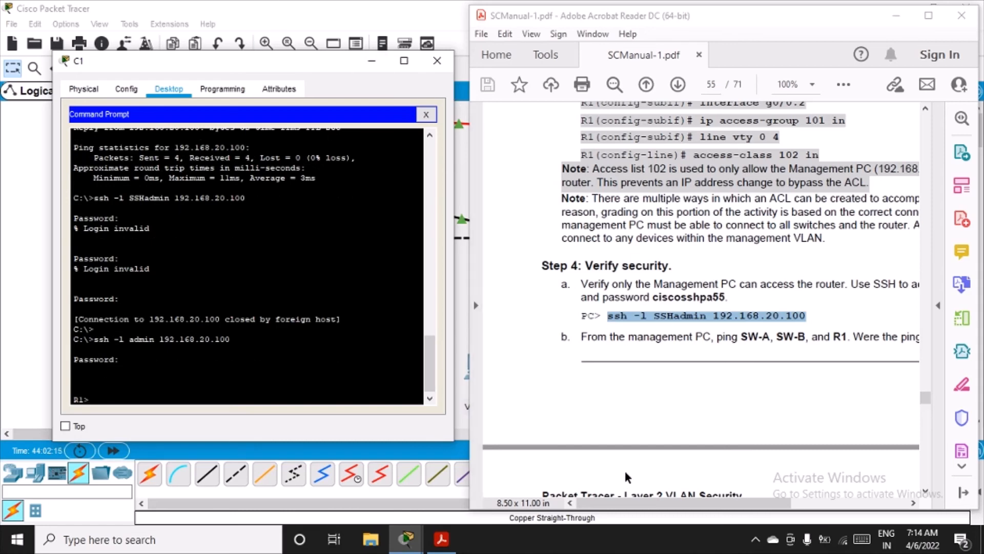
Step: Check the SSHadmin username and the rest of the Step 4 verification instructions in the manual
left_click(677, 315)
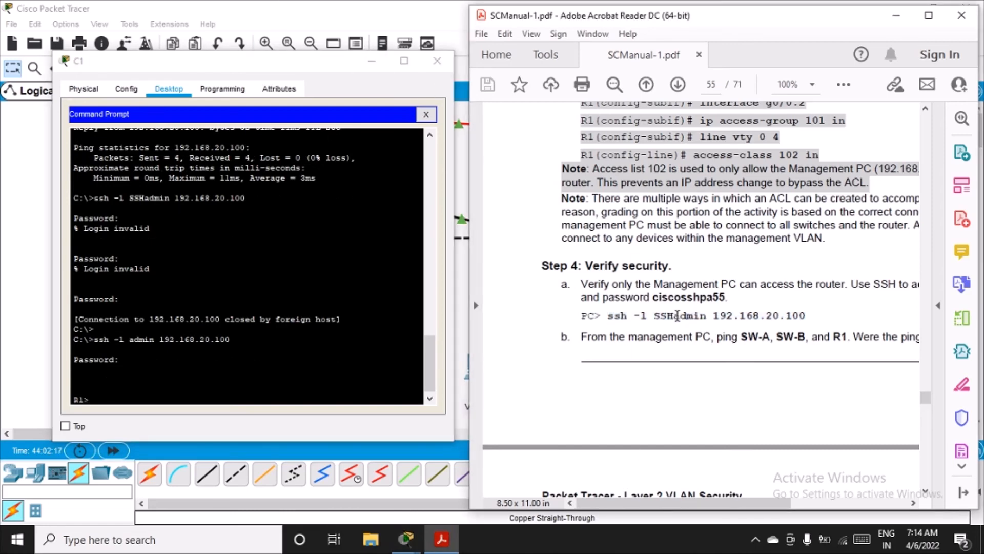
double_click(675, 314)
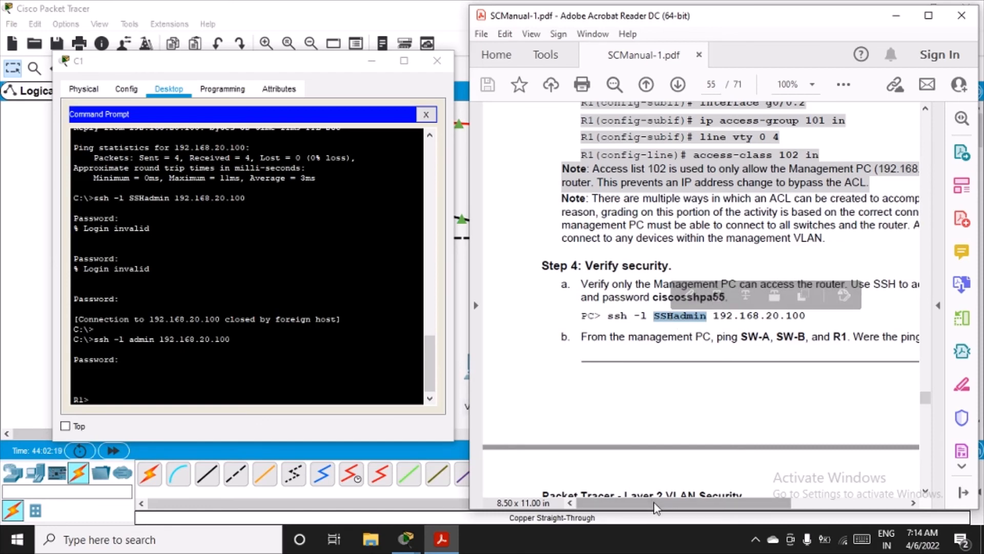
mouse_move(654, 504)
left_mouse_down()
mouse_move(691, 504)
mouse_move(673, 507)
left_mouse_up()
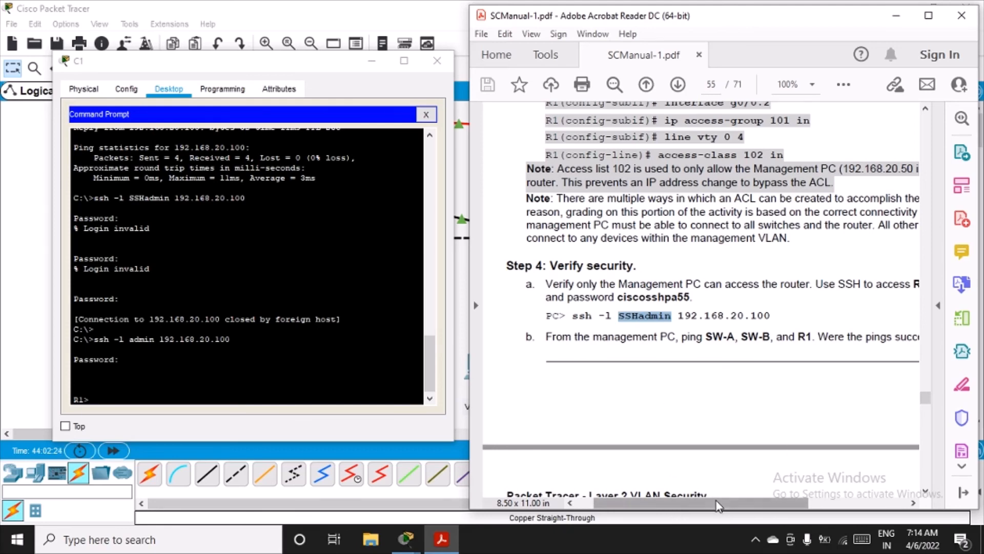
Step: Exit the SSH session on R1 to return to C1's own command prompt
mouse_move(715, 504)
left_mouse_down()
mouse_move(761, 505)
mouse_move(702, 506)
left_mouse_up()
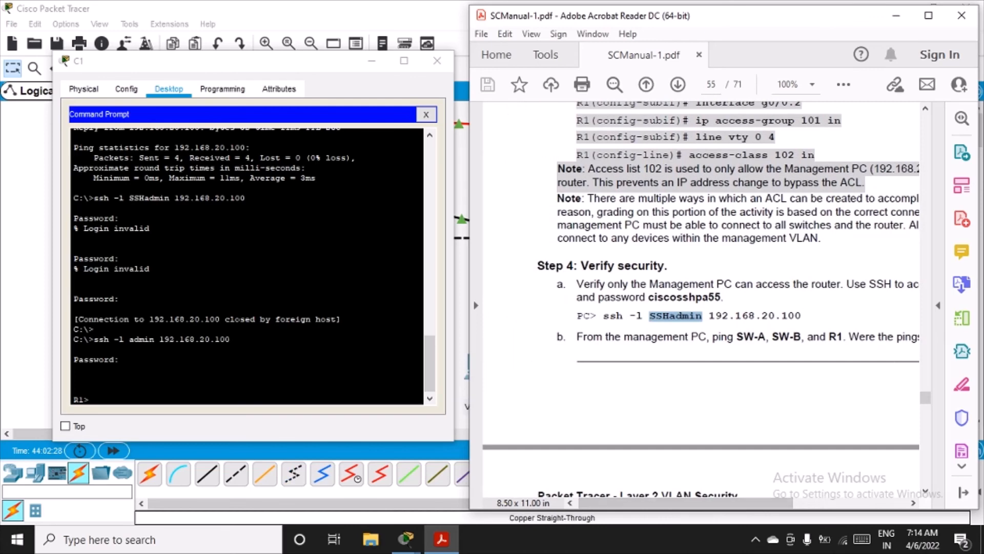
left_click(105, 406)
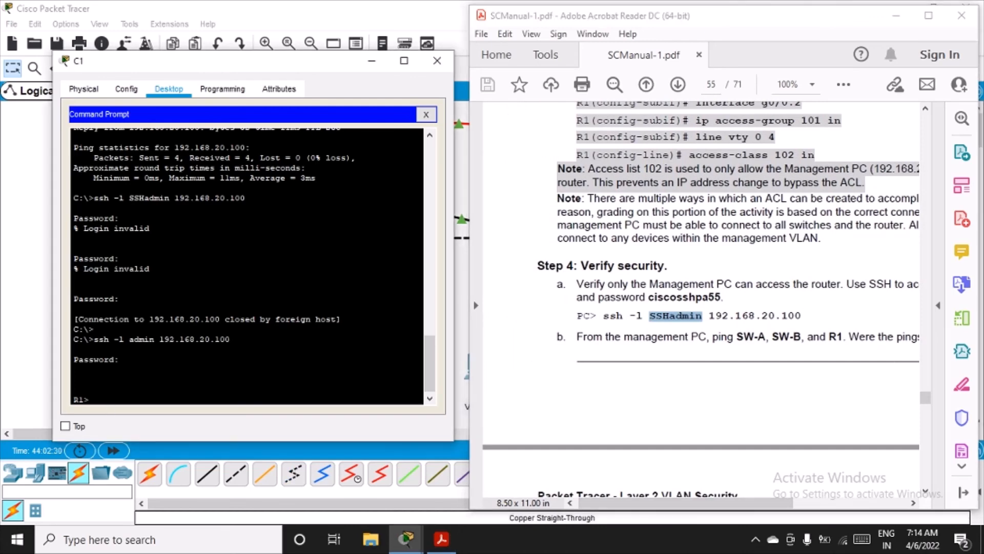
type("exit")
key("Return")
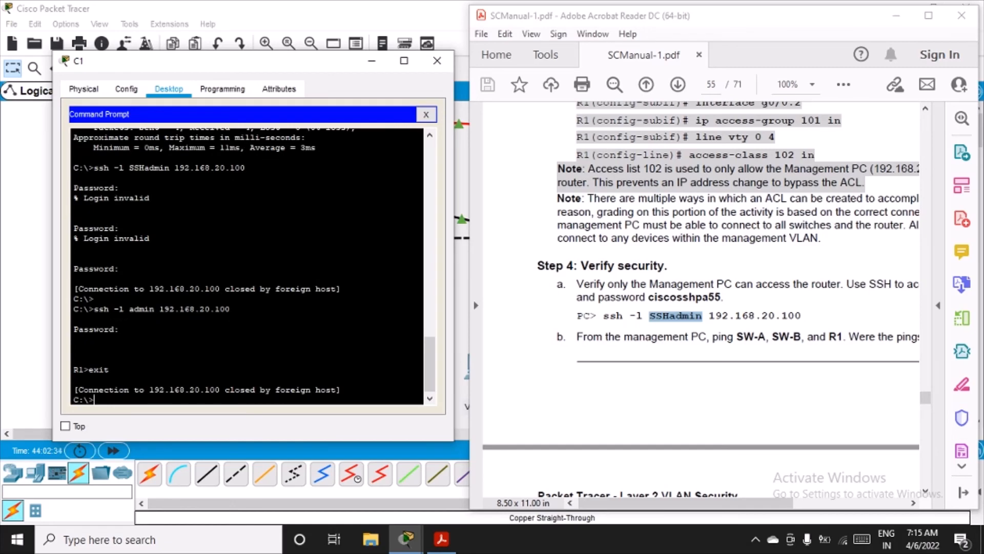
Step: From C1's command prompt, ping 192.168.20.1, 192.168.20.2 and 192.168.20.100 one after another
type("ping 192.168.20.1")
key("Return")
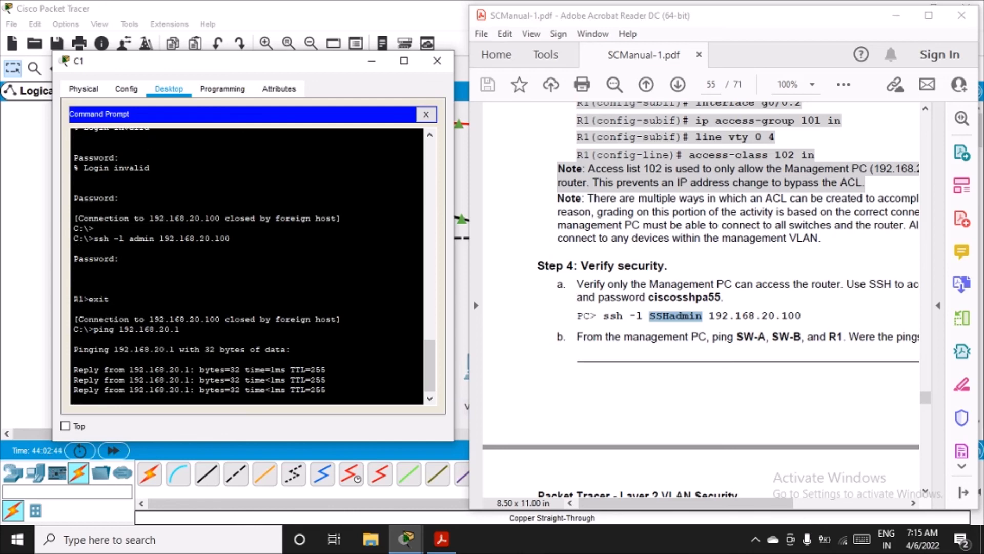
key("Up")
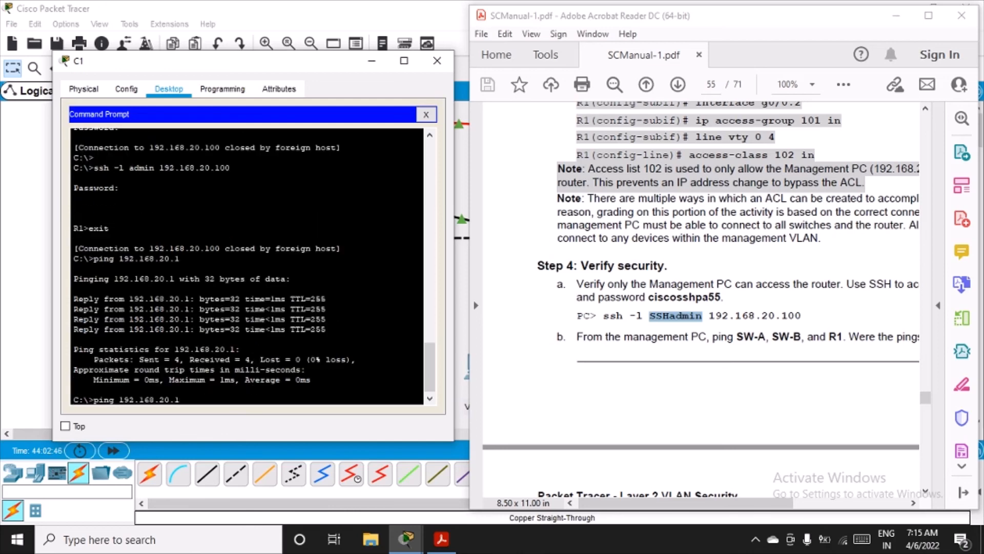
key("BackSpace")
type("2")
key("Return")
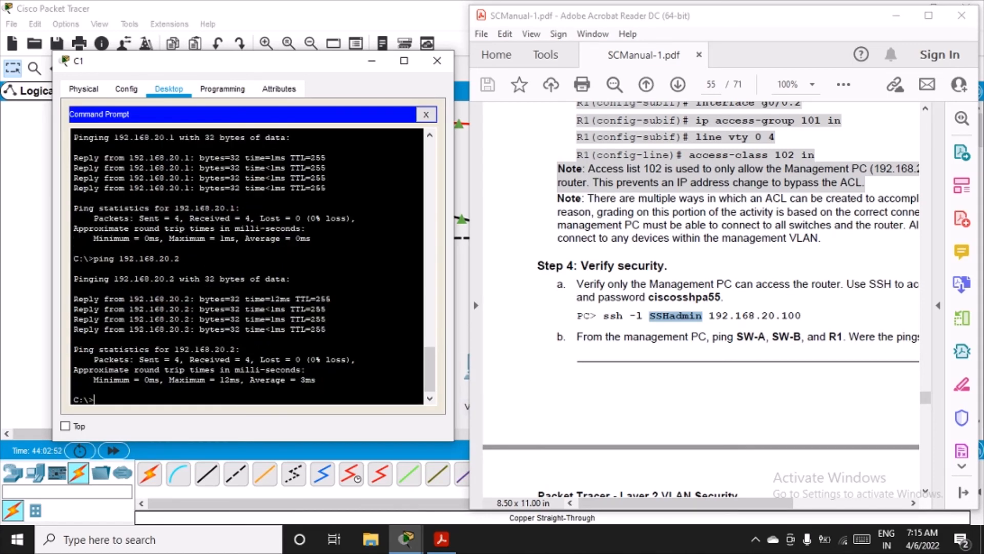
key("Up")
key("BackSpace")
type("100")
key("Return")
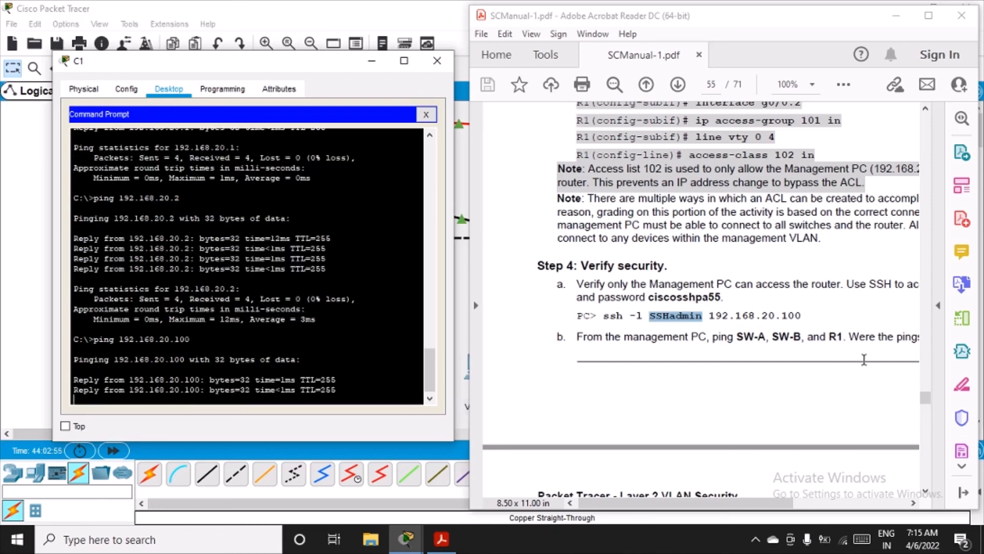
Step: Read the manual's explanation of the management PC pings and the part c instruction for testing from D1
left_click_drag(730, 504, 708, 510)
scroll(688, 346, "down", 5)
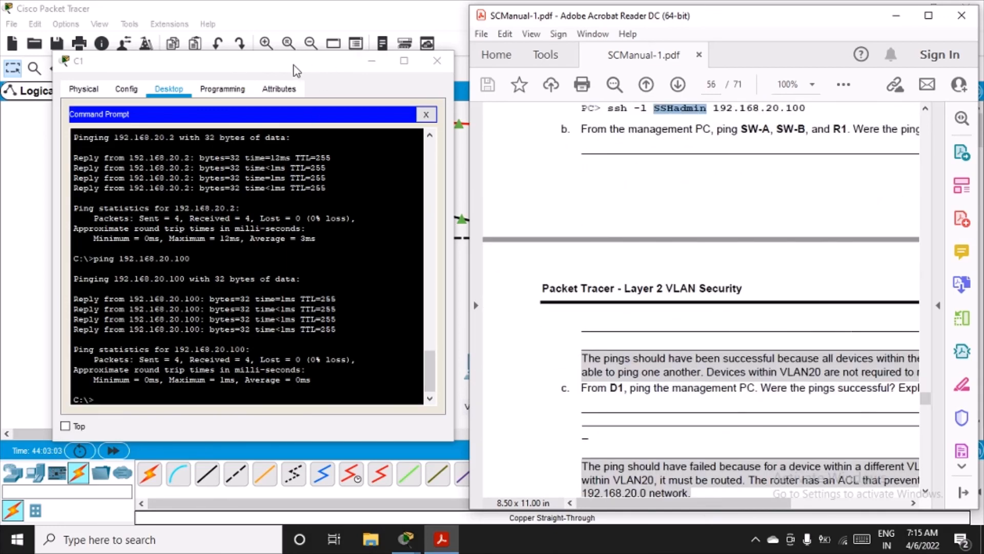
left_click_drag(308, 63, 535, 114)
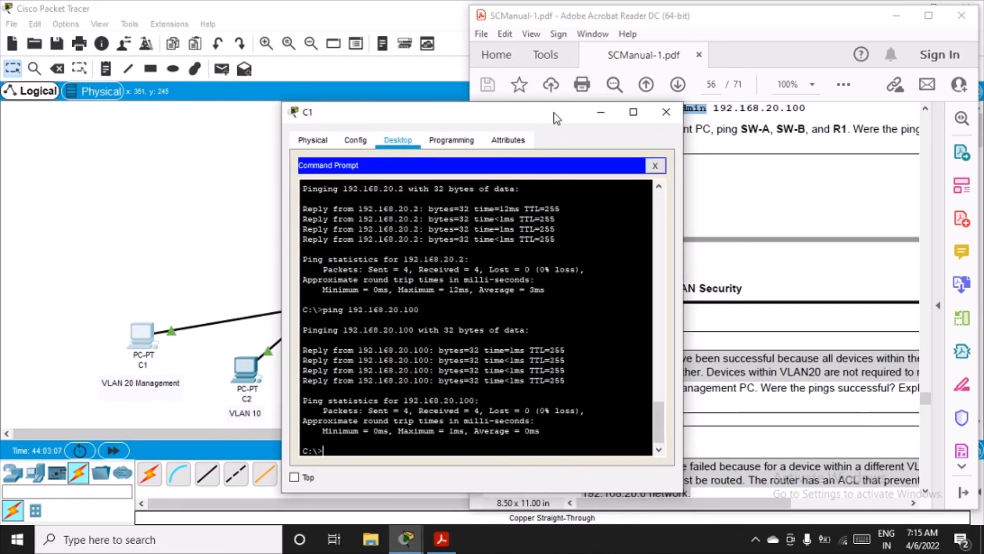
left_click_drag(551, 113, 336, 77)
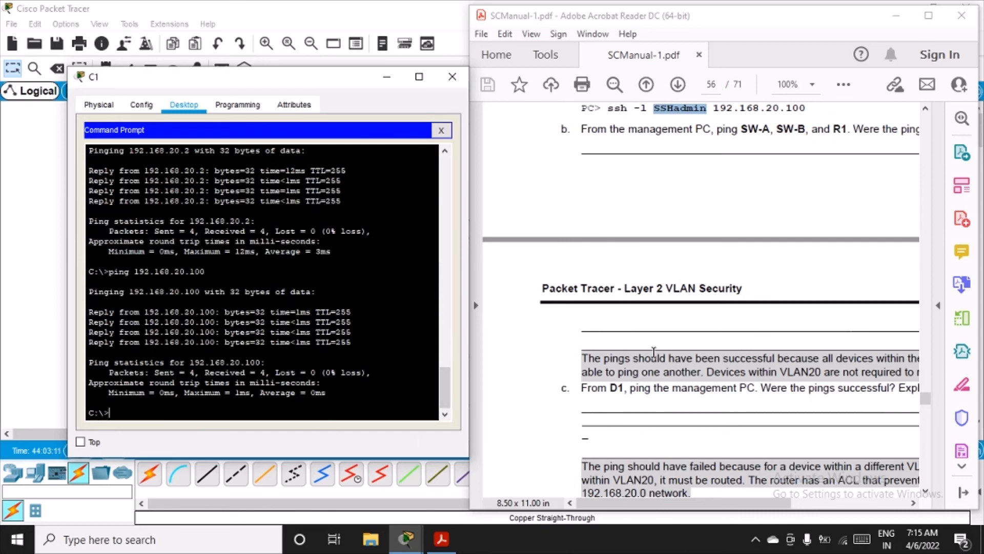
scroll(661, 390, "down", 3)
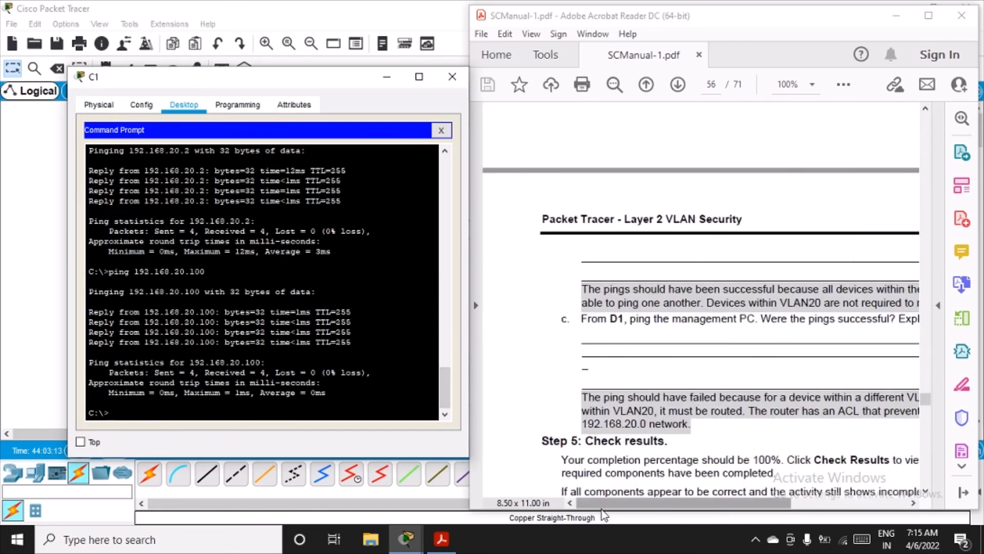
left_click_drag(604, 506, 634, 506)
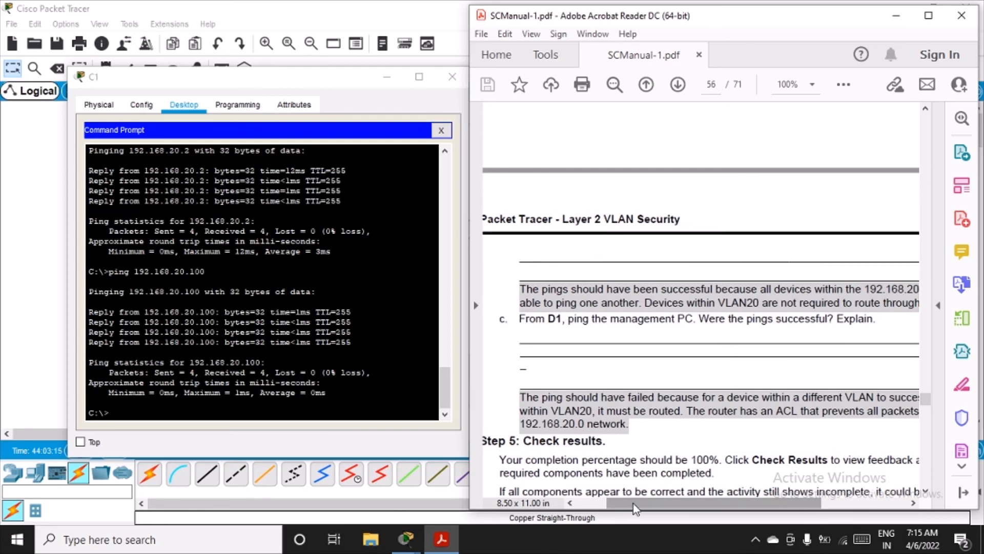
Step: Close C1's command prompt and its device window
left_click(454, 125)
left_click(440, 131)
left_click(452, 76)
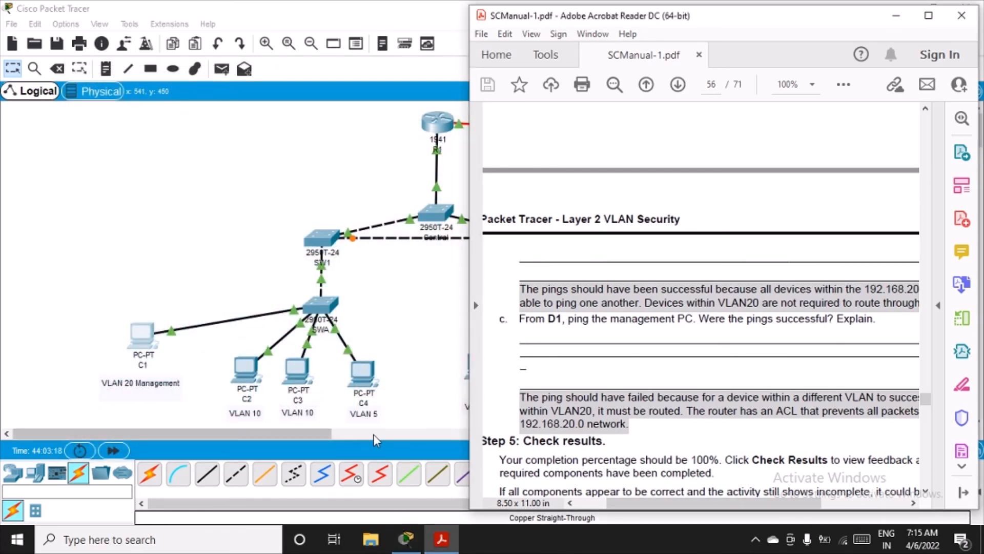
Step: Open the Command Prompt on PC D1 and place its window so the whole prompt is visible
left_click(313, 436)
left_click_drag(312, 435, 349, 439)
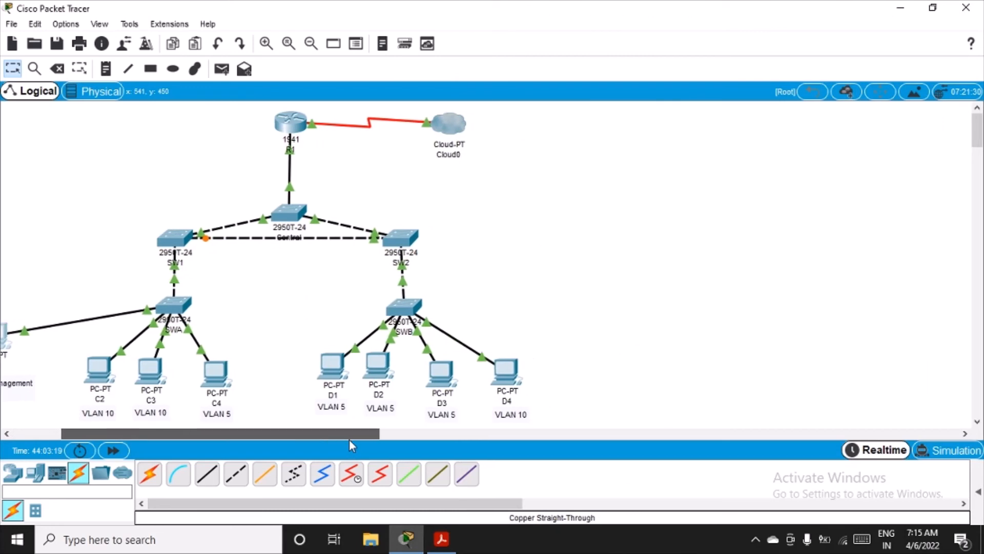
left_click(328, 362)
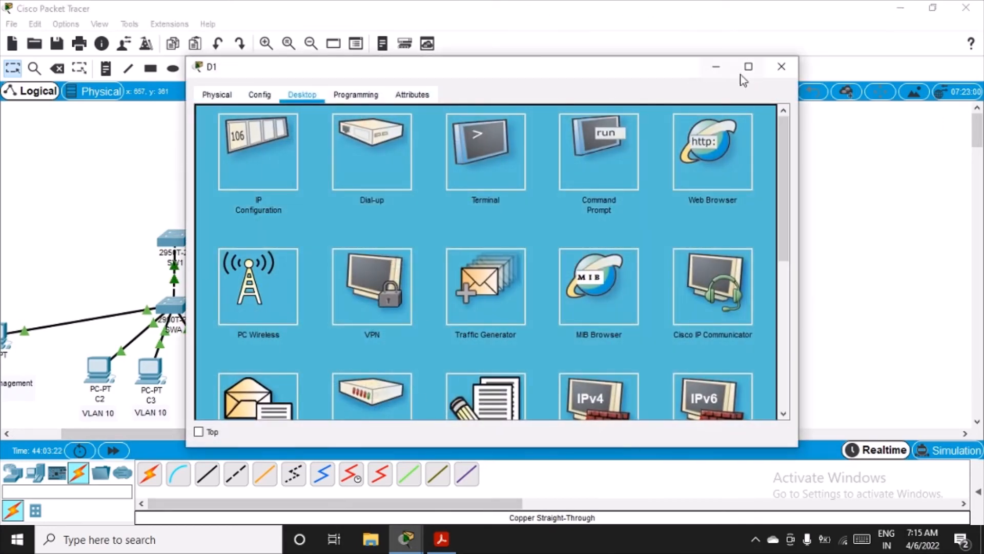
left_click_drag(682, 68, 459, 49)
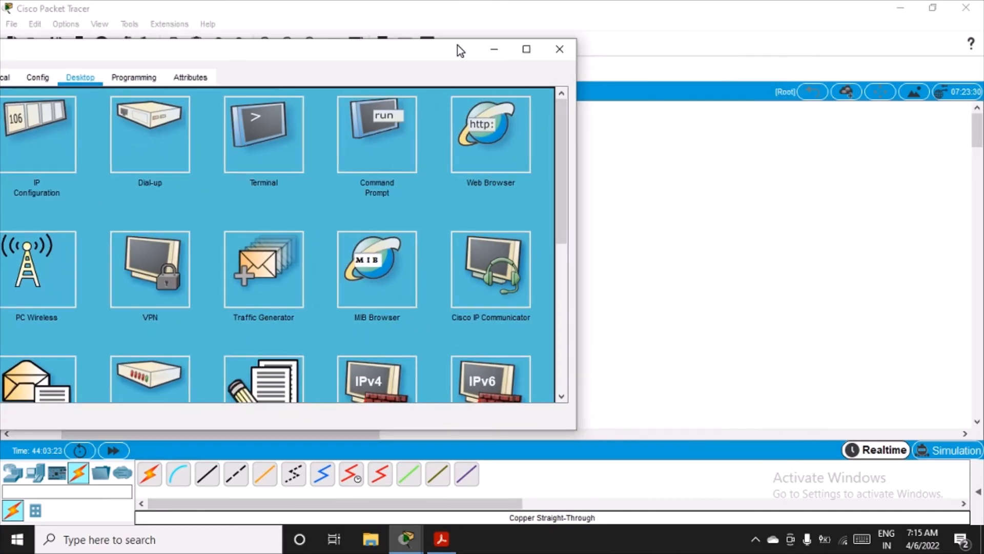
left_click(442, 540)
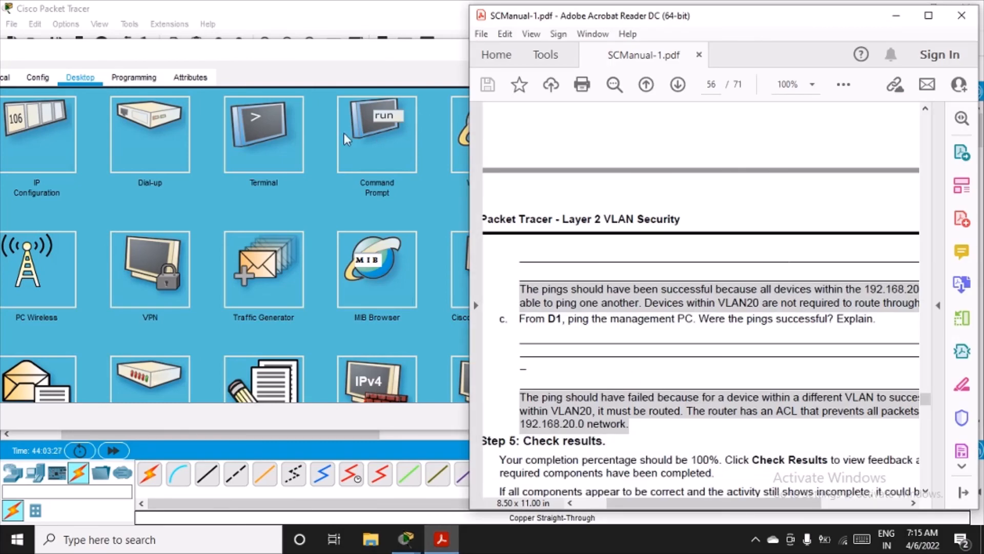
left_click(377, 133)
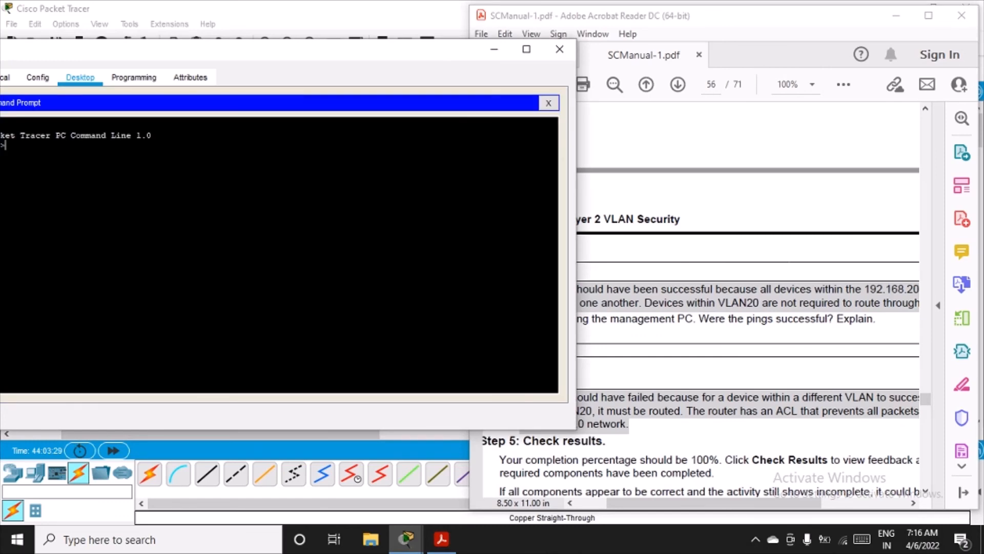
left_click_drag(171, 51, 237, 57)
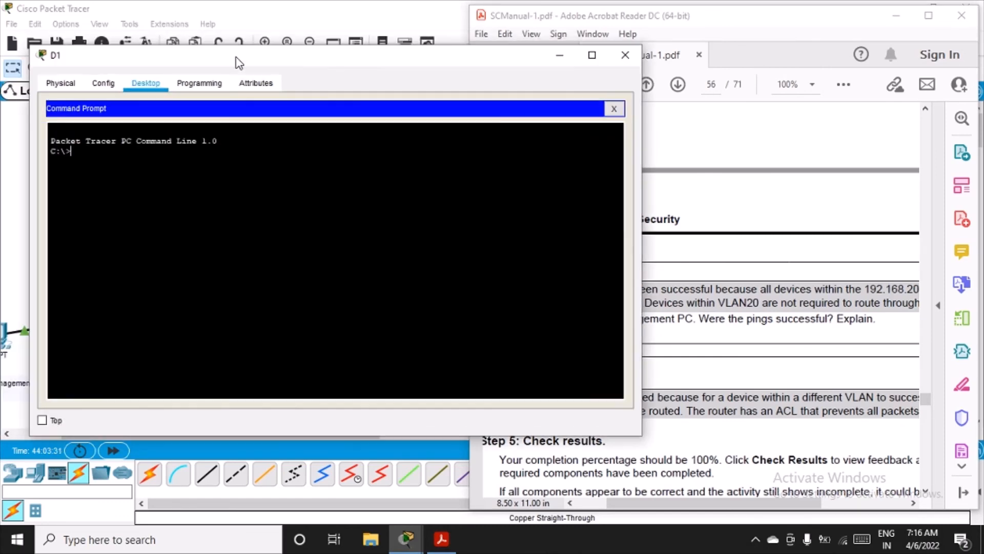
Step: Ping the management PC at 192.168.20.50 from D1's command prompt, then return to the manual
type("ping 192.168.20.50")
key("Return")
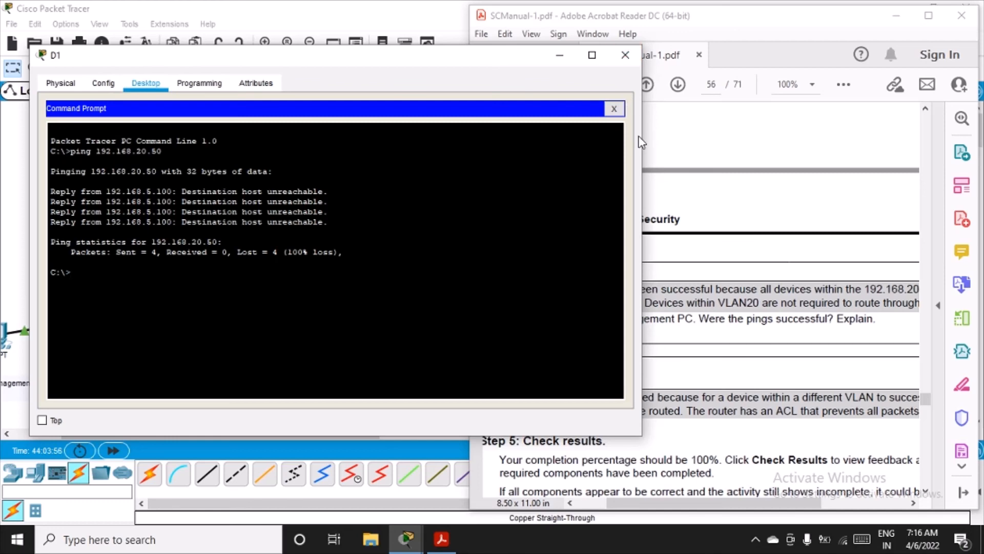
left_click(703, 146)
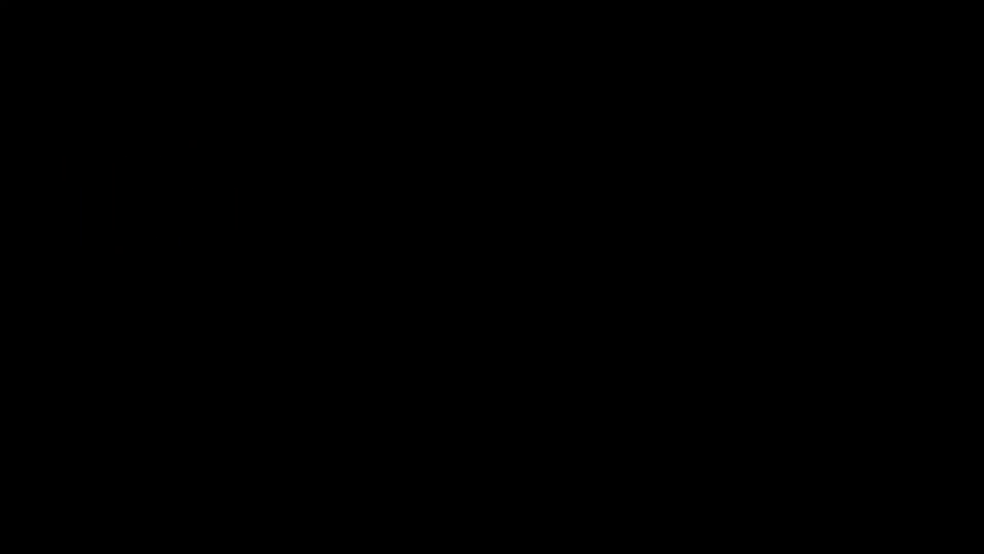